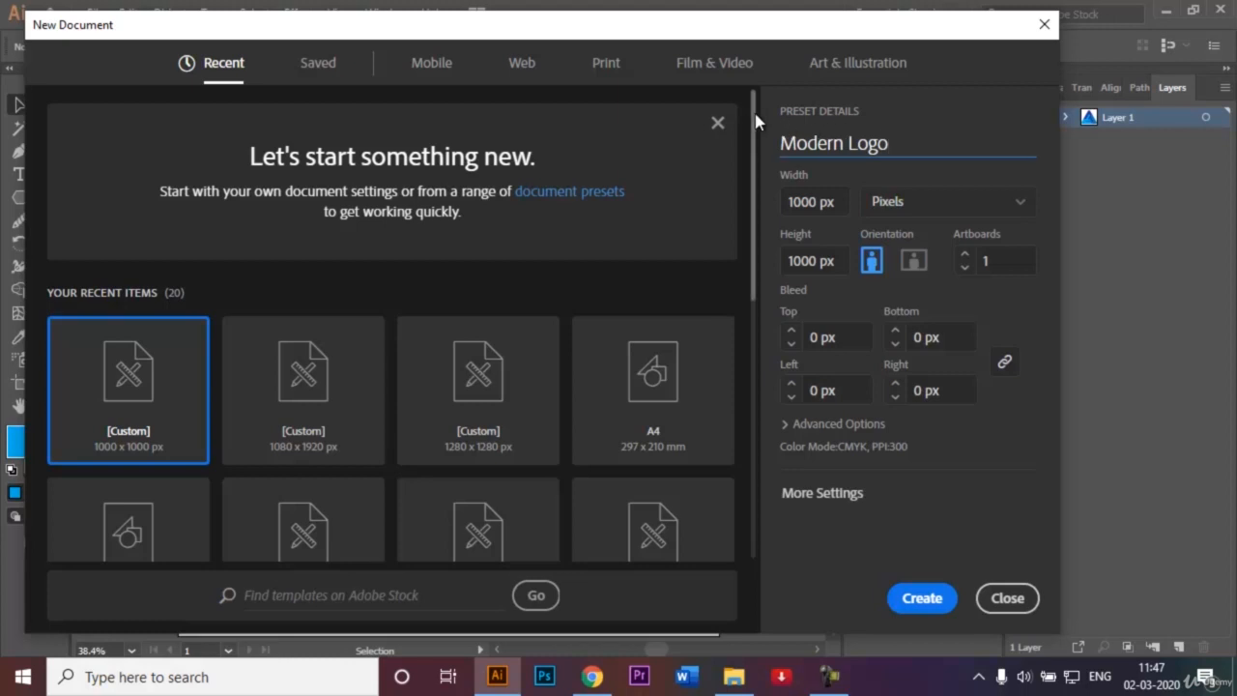
# Create a 1000 x 1000 px document named Modern Logo and check that Smart Guides are enabled
pyautogui.moveTo(757, 120); pyautogui.dragTo(757, 239)
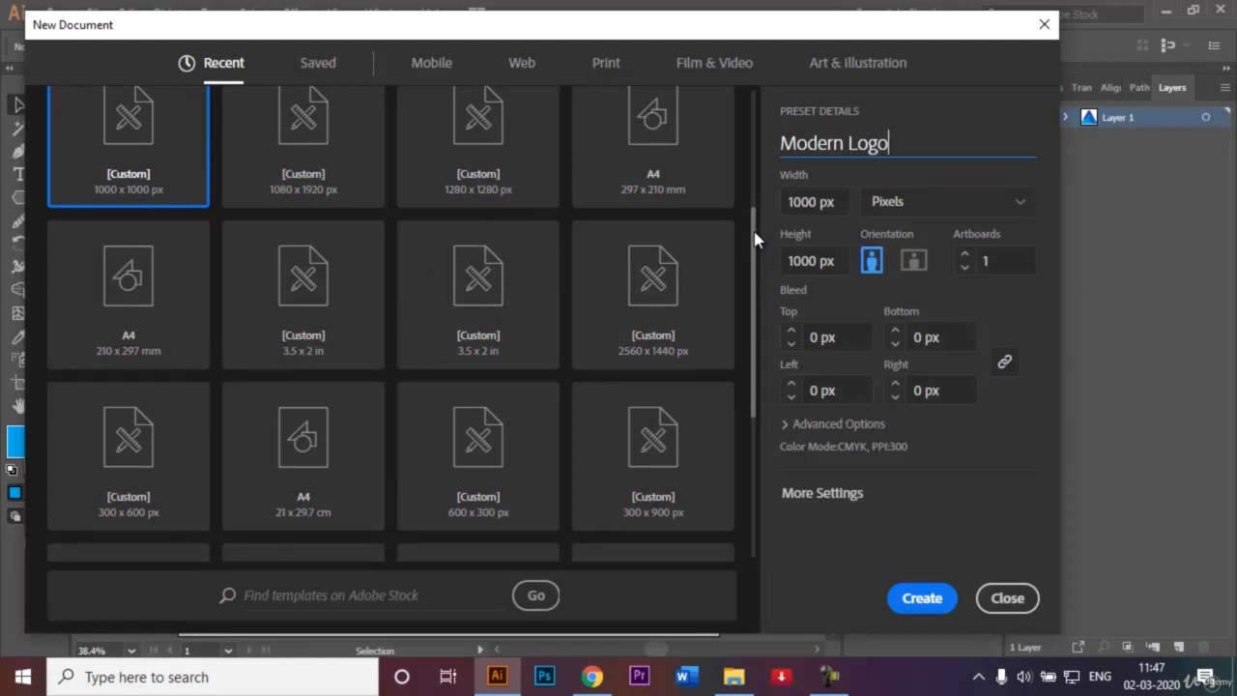
pyautogui.moveTo(757, 239); pyautogui.dragTo(750, 118)
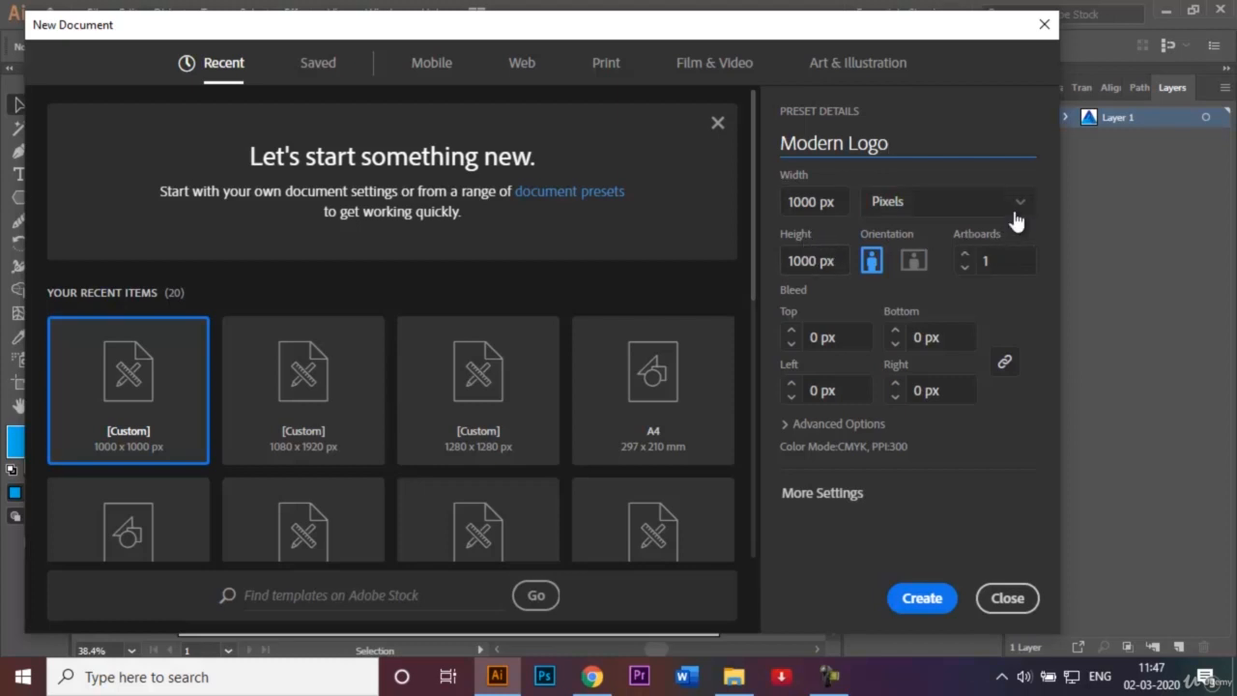
pyautogui.click(934, 599)
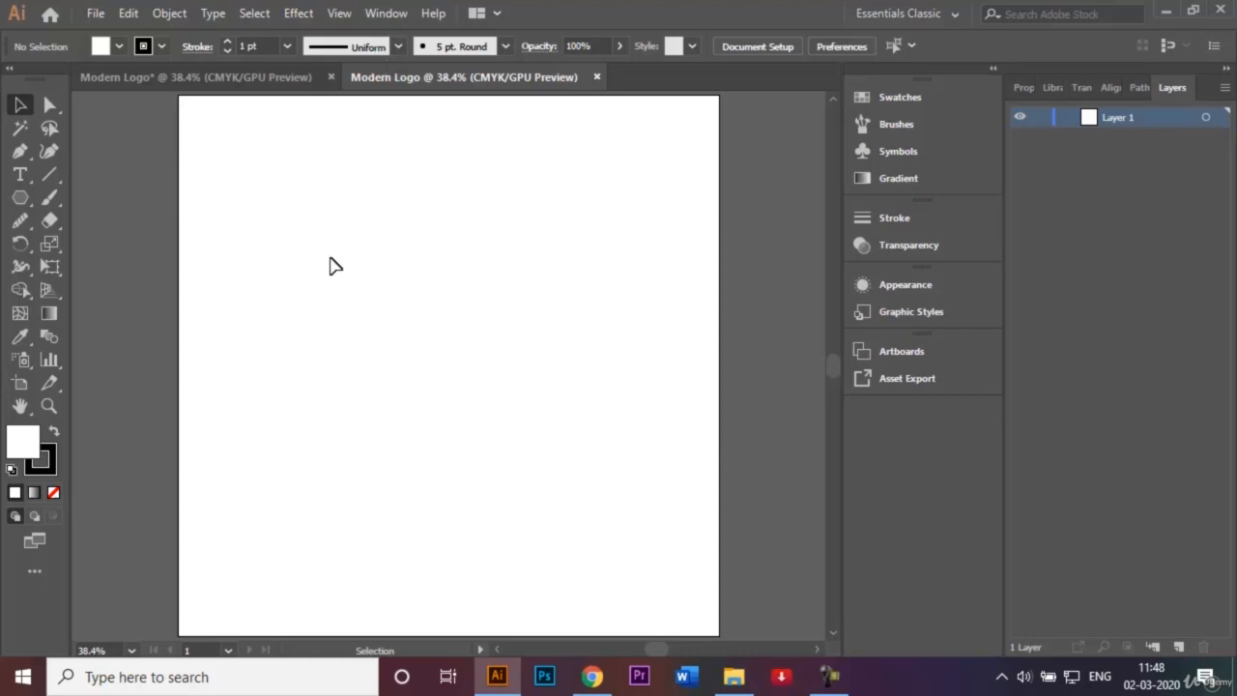
pyautogui.click(337, 14)
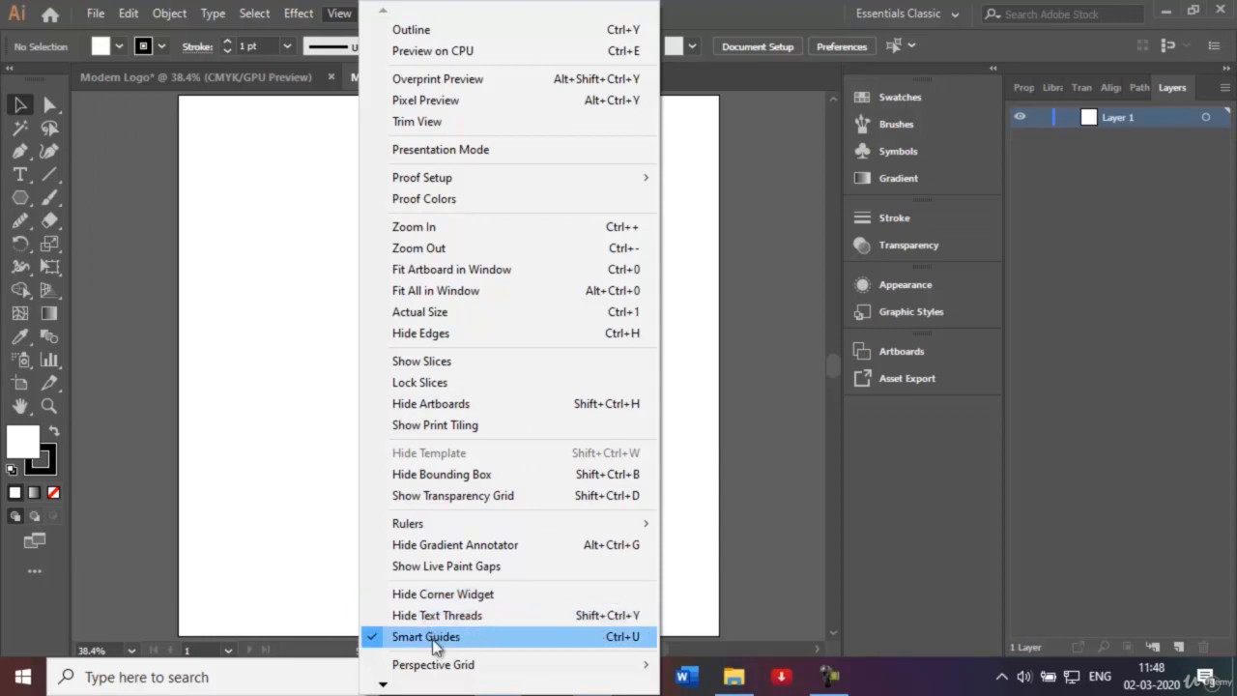
pyautogui.click(305, 572)
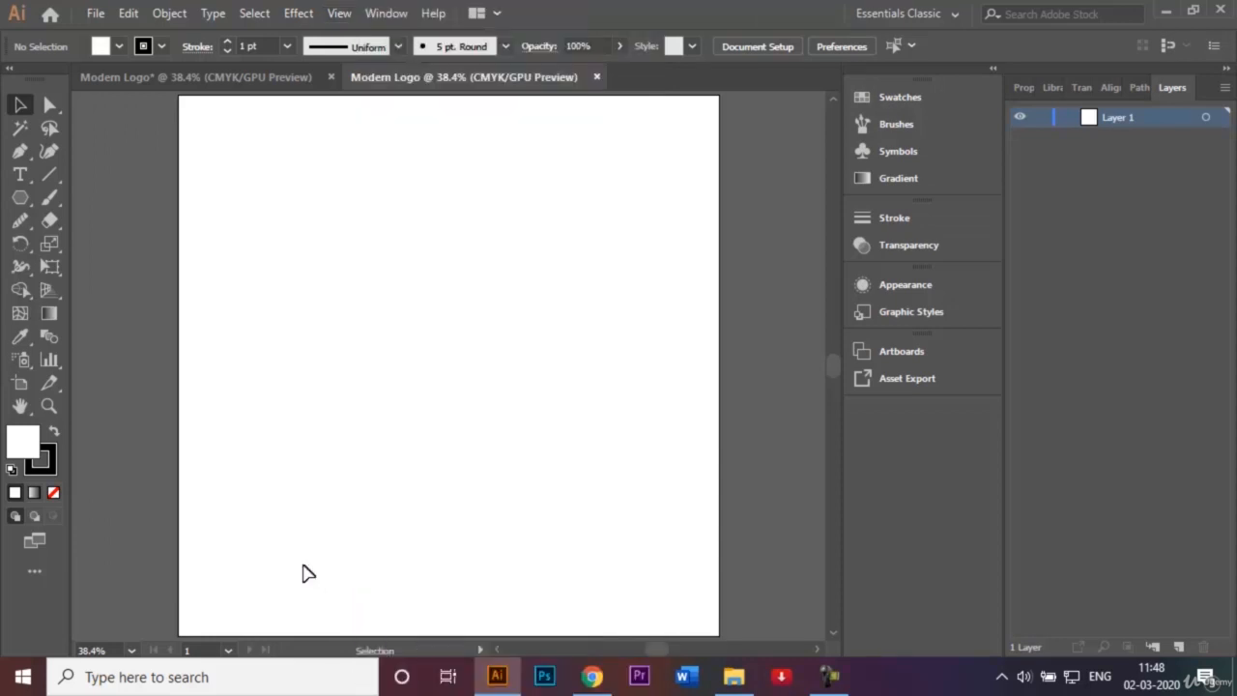
# Set the fill to None and draw a short vertical line straight down from the artboard's centre
pyautogui.click(51, 172)
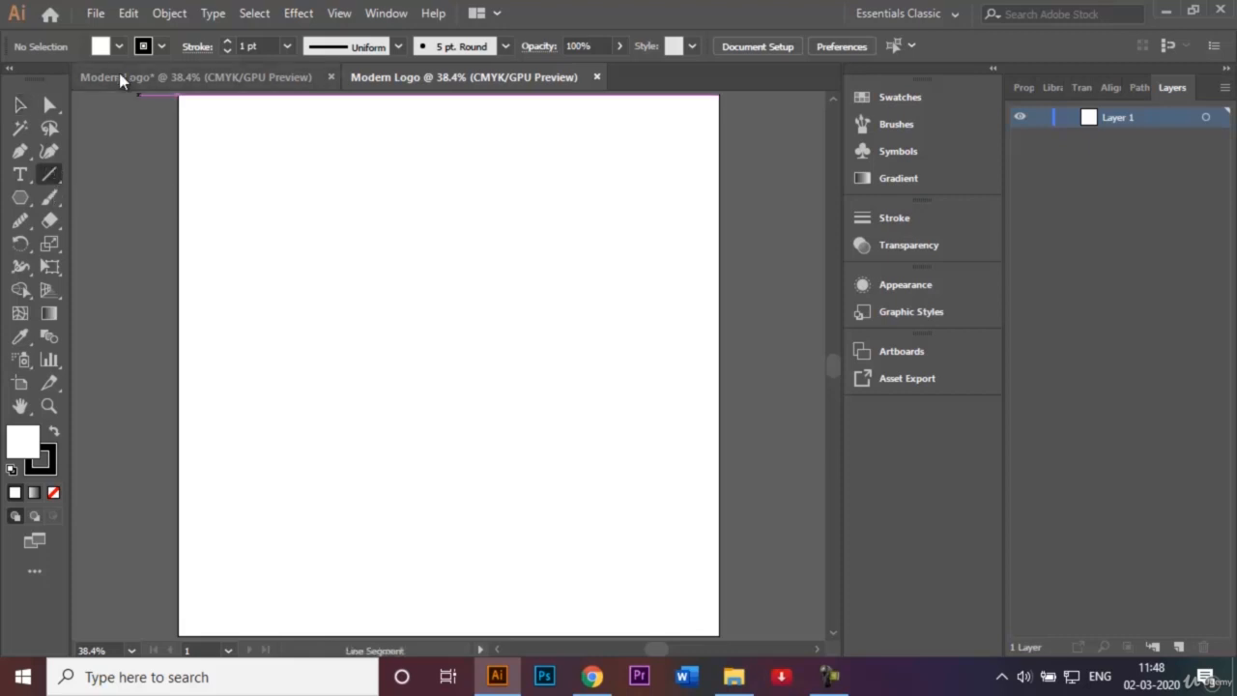
pyautogui.click(102, 48)
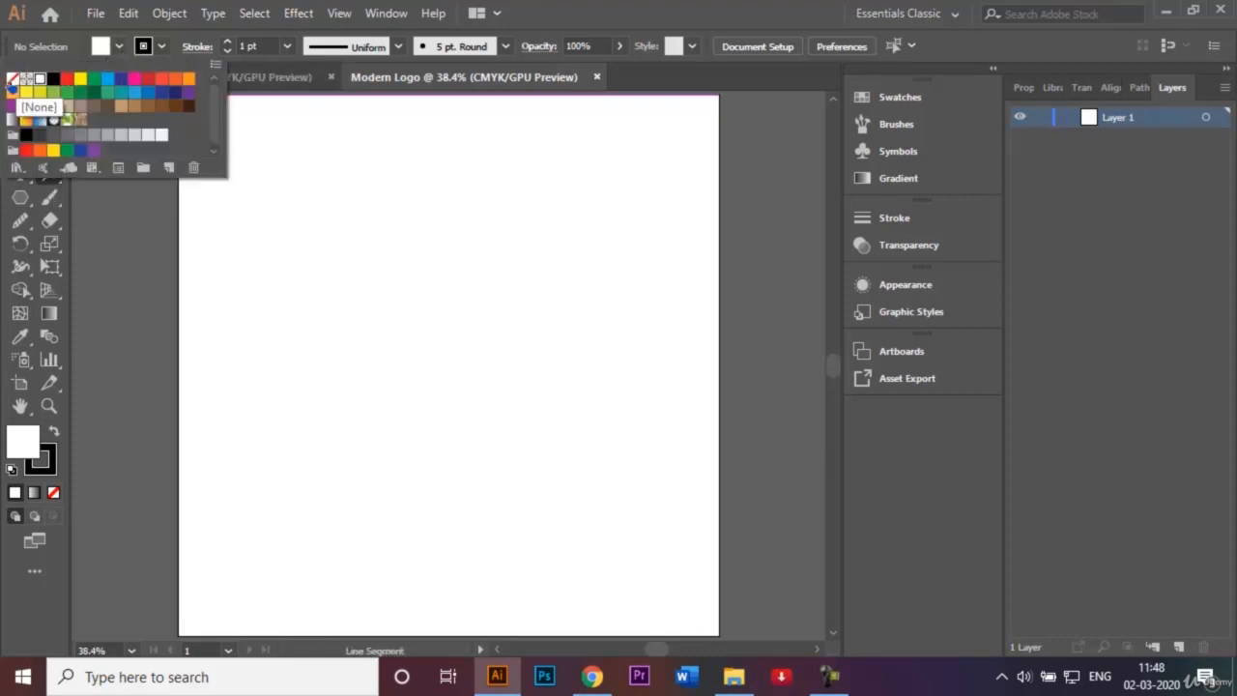
pyautogui.click(12, 85)
pyautogui.click(315, 296)
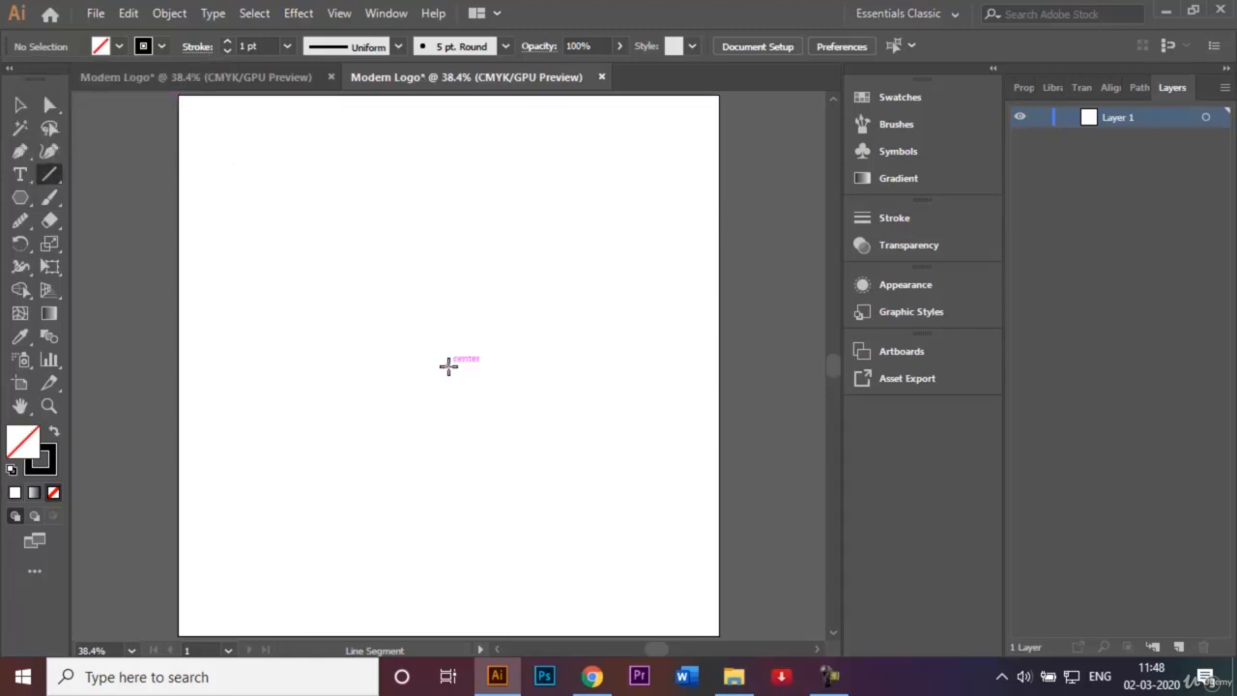
pyautogui.moveTo(448, 366); pyautogui.dragTo(447, 410)
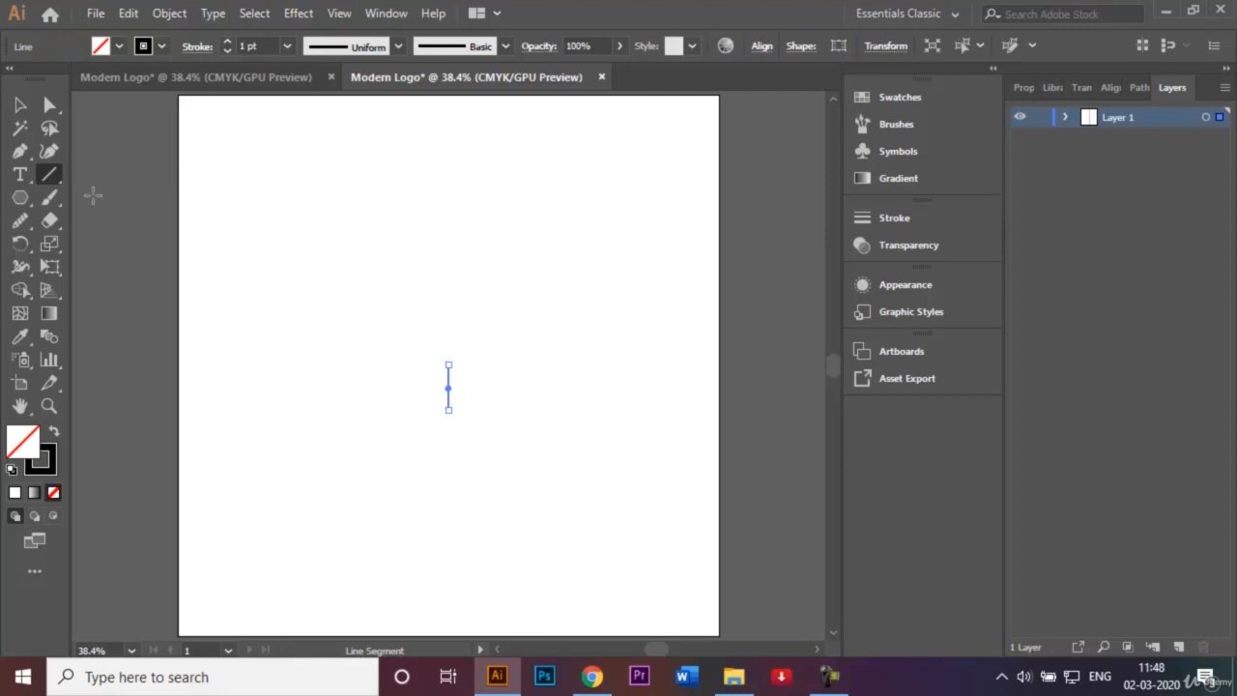
pyautogui.click(20, 104)
pyautogui.click(328, 311)
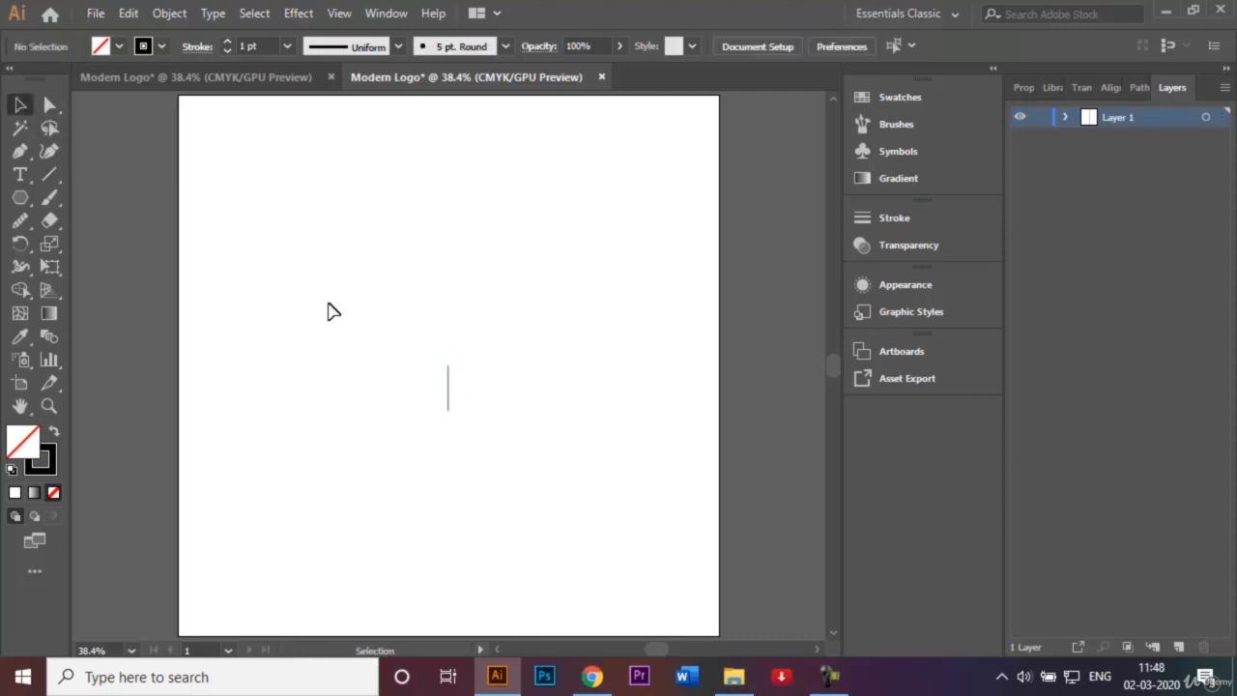
# Create a three-sided polygon with a 250 px radius on the artboard
pyautogui.click(21, 198)
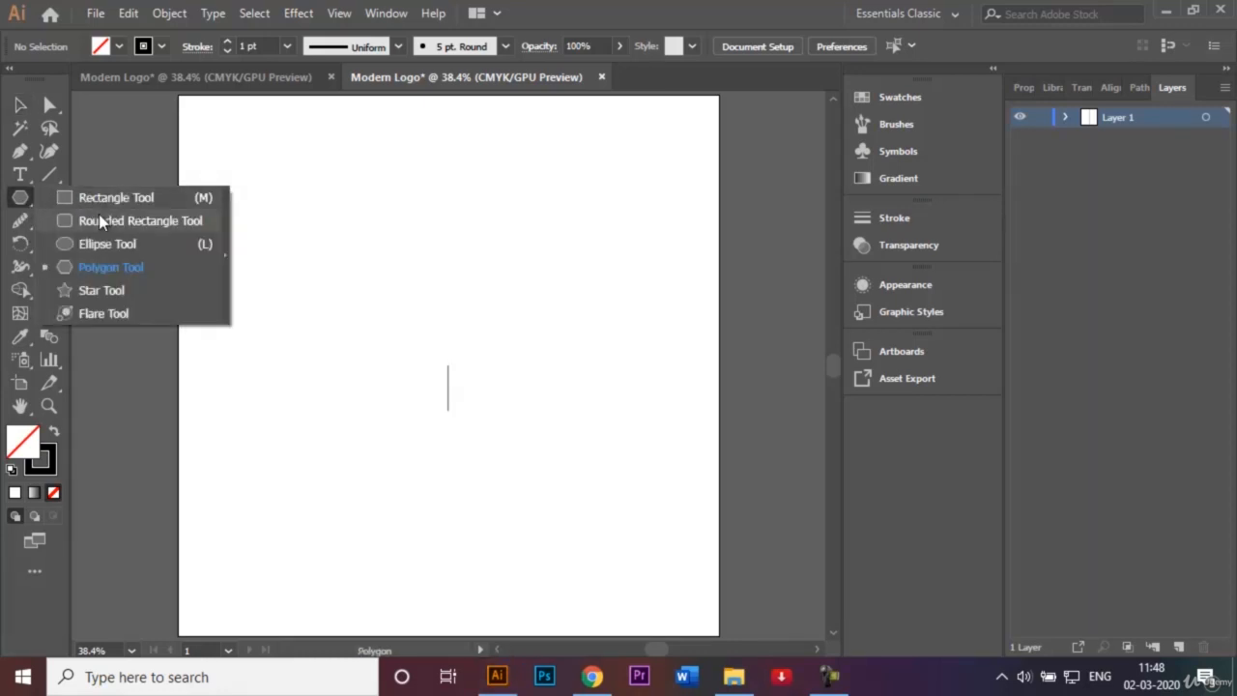
pyautogui.click(110, 269)
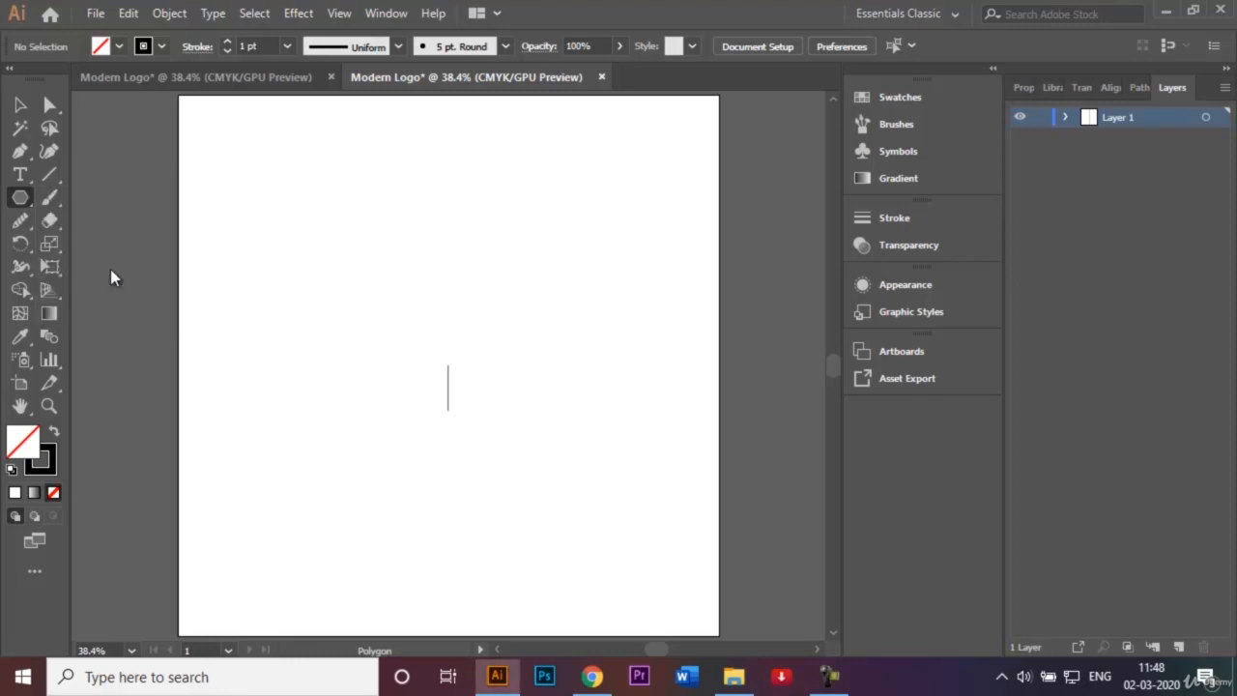
pyautogui.click(318, 339)
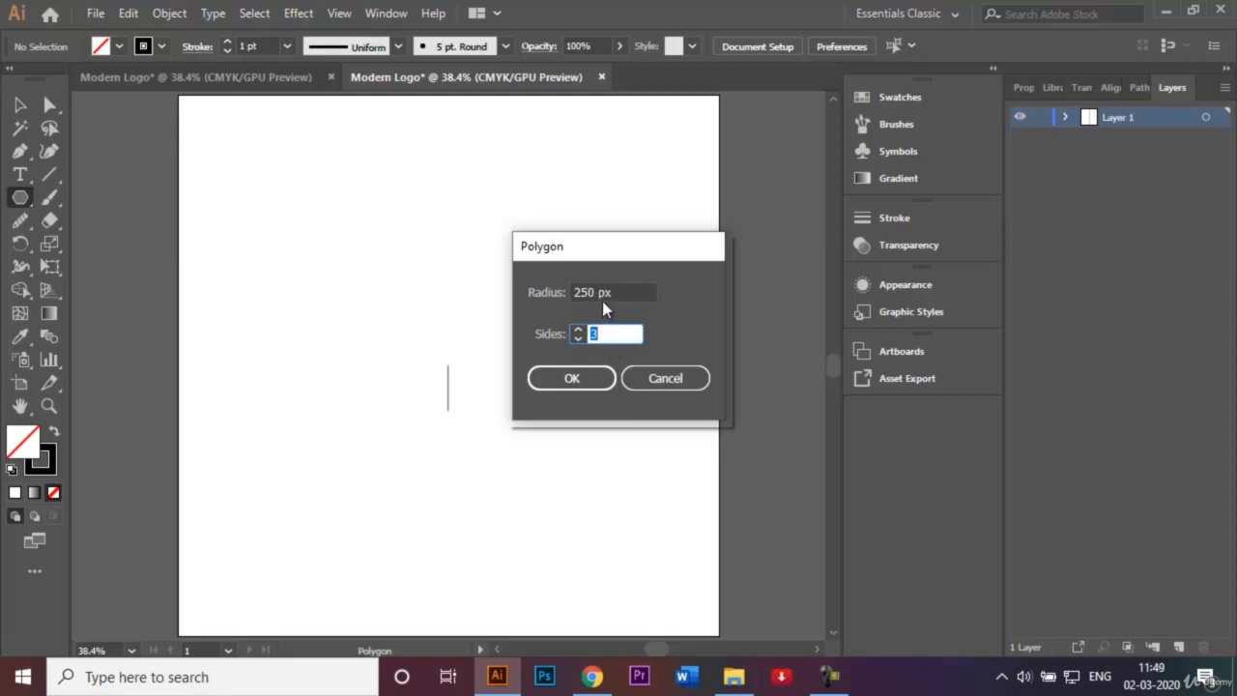
pyautogui.click(594, 383)
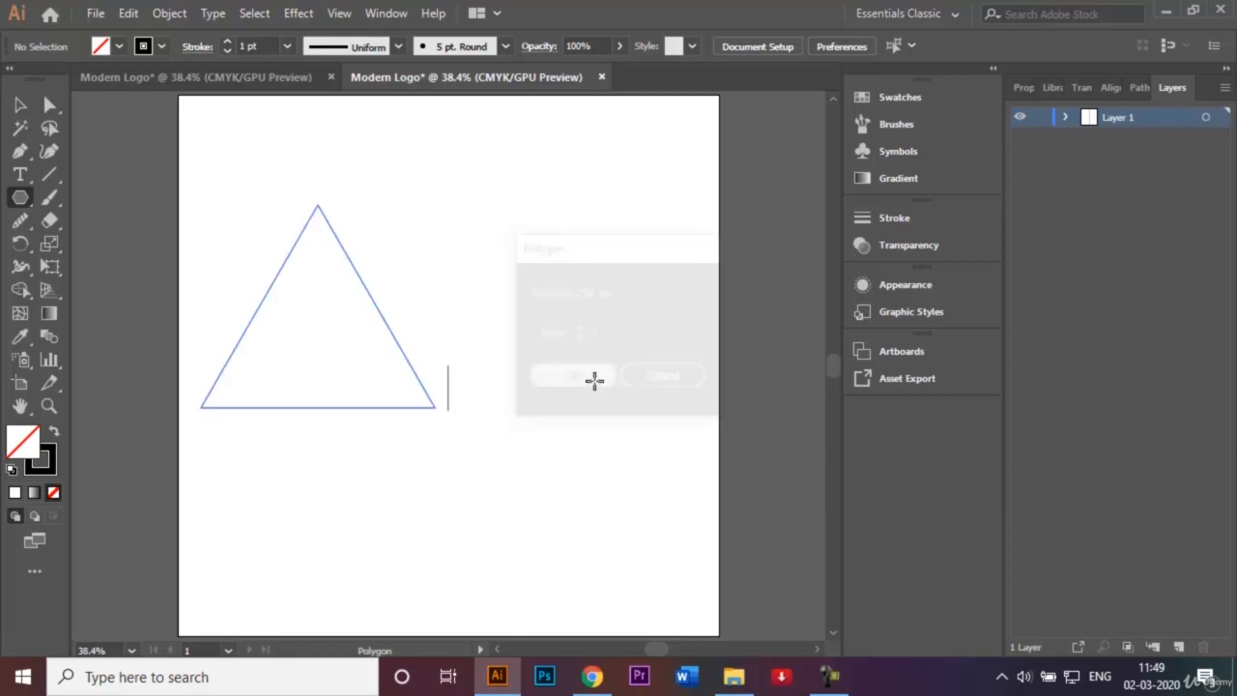
# Move the triangle so its centre lands on the midpoint of the short vertical line
pyautogui.click(20, 104)
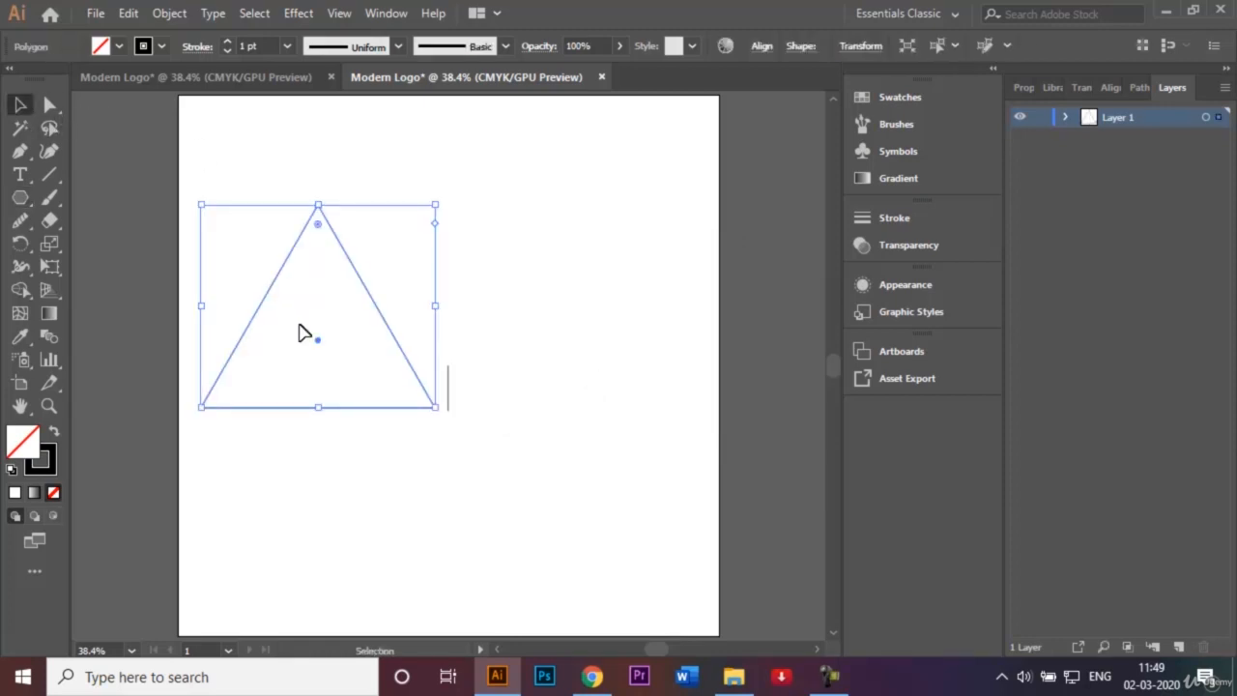
pyautogui.click(322, 350)
pyautogui.moveTo(317, 345); pyautogui.dragTo(440, 395)
pyautogui.click(649, 332)
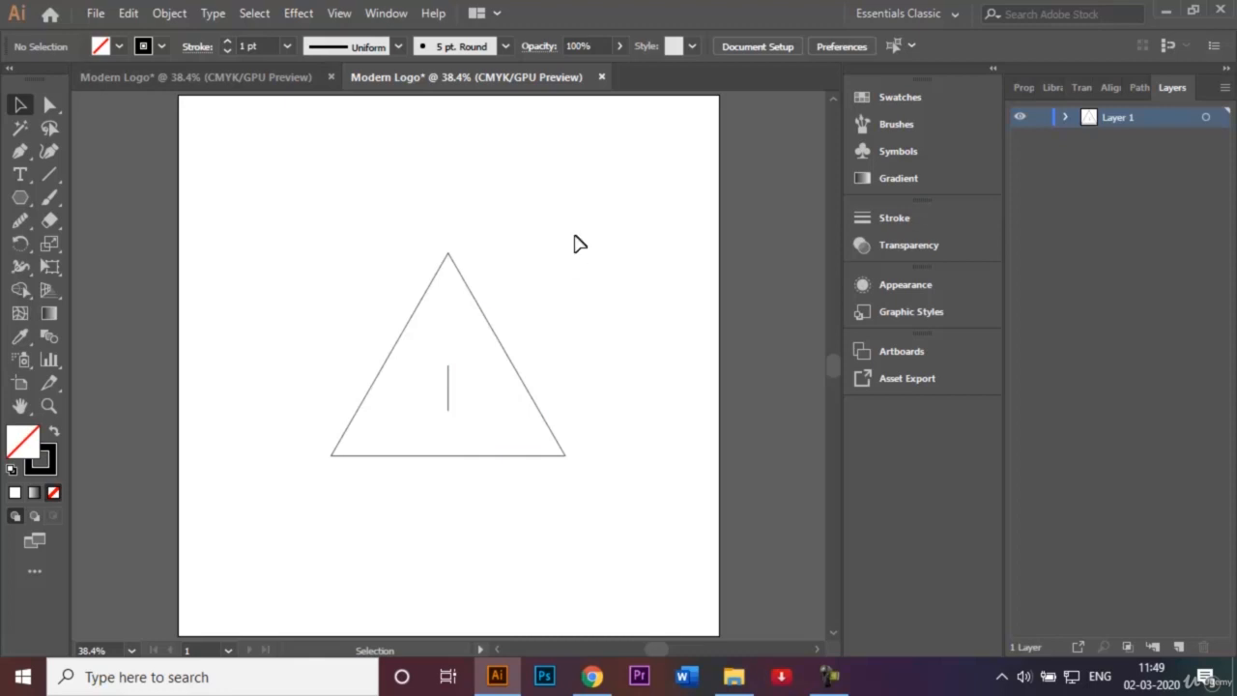
# Examine the finished triangular logo in the other open document and return to the new drawing
pyautogui.click(258, 78)
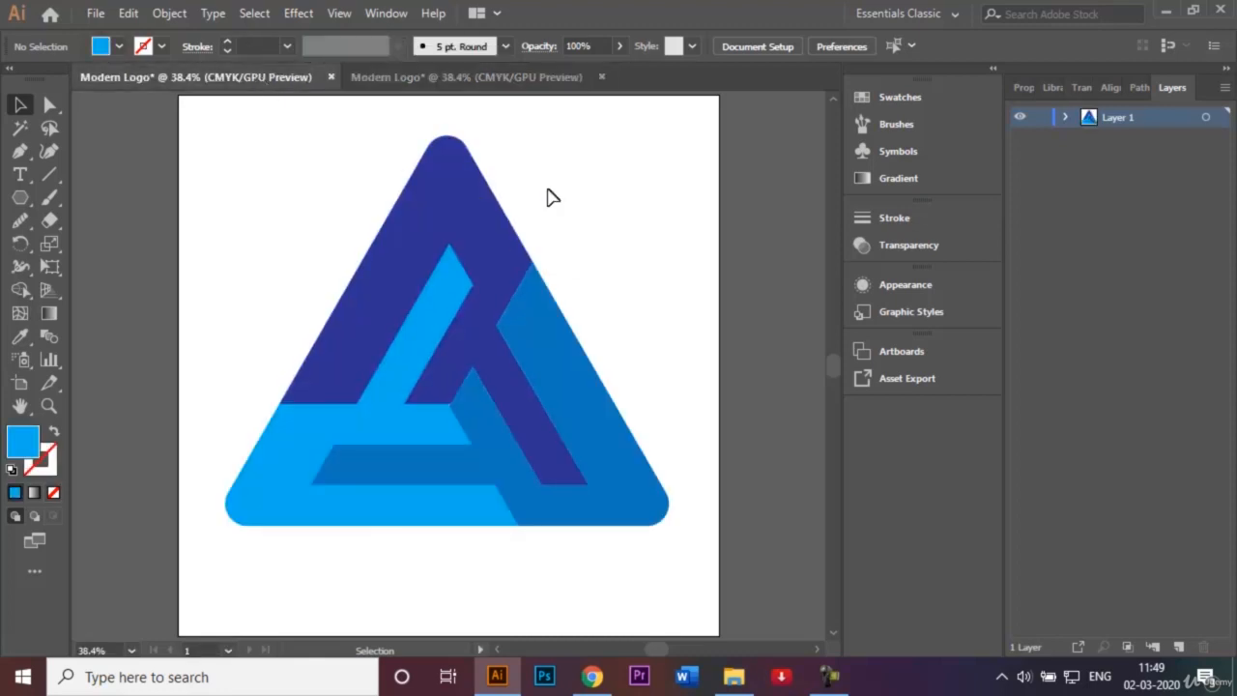
pyautogui.click(476, 76)
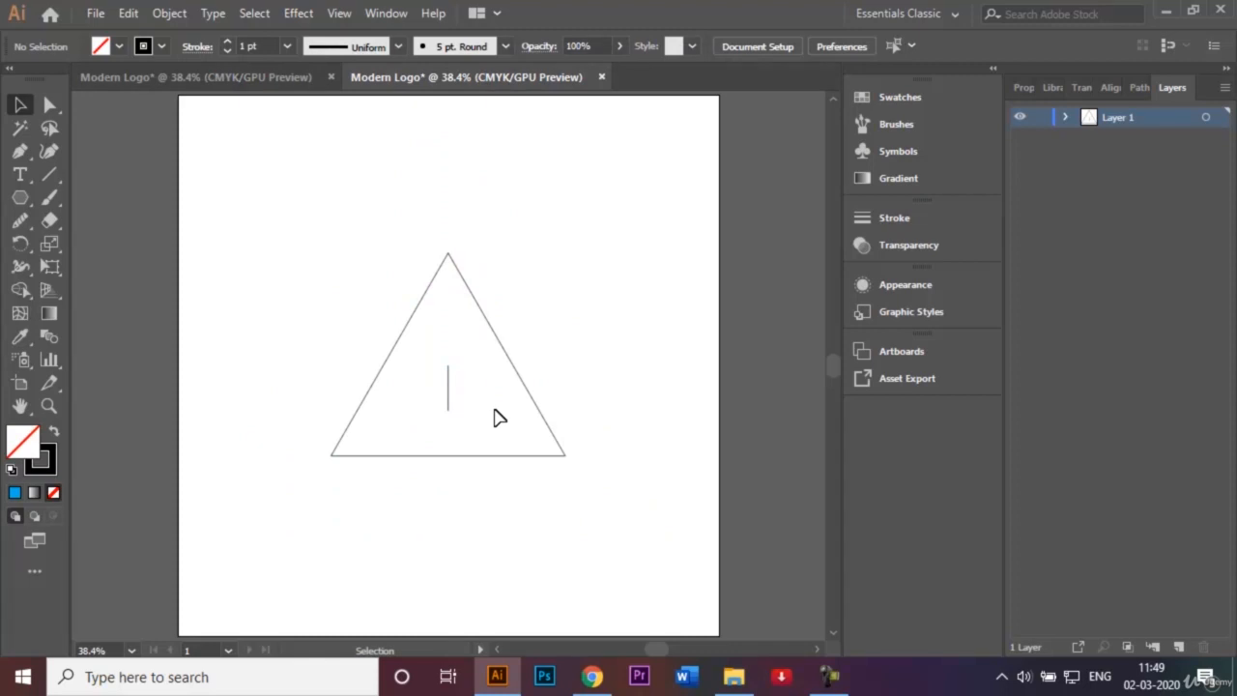
pyautogui.click(226, 74)
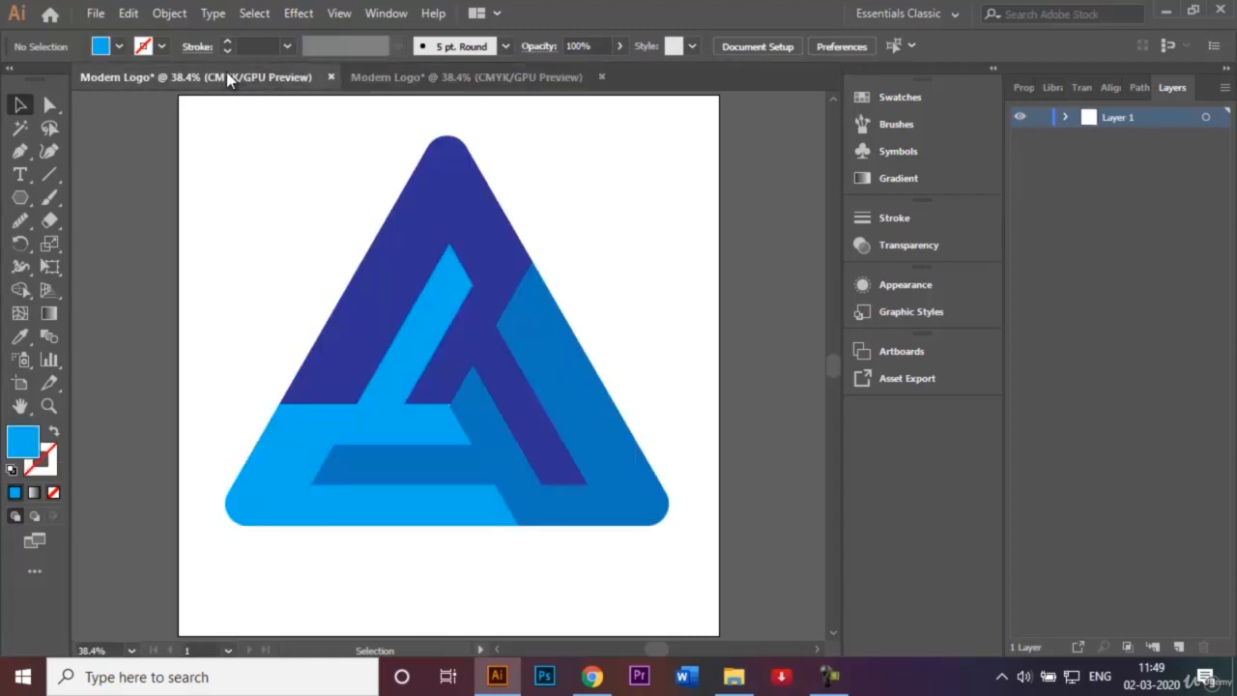
pyautogui.click(431, 87)
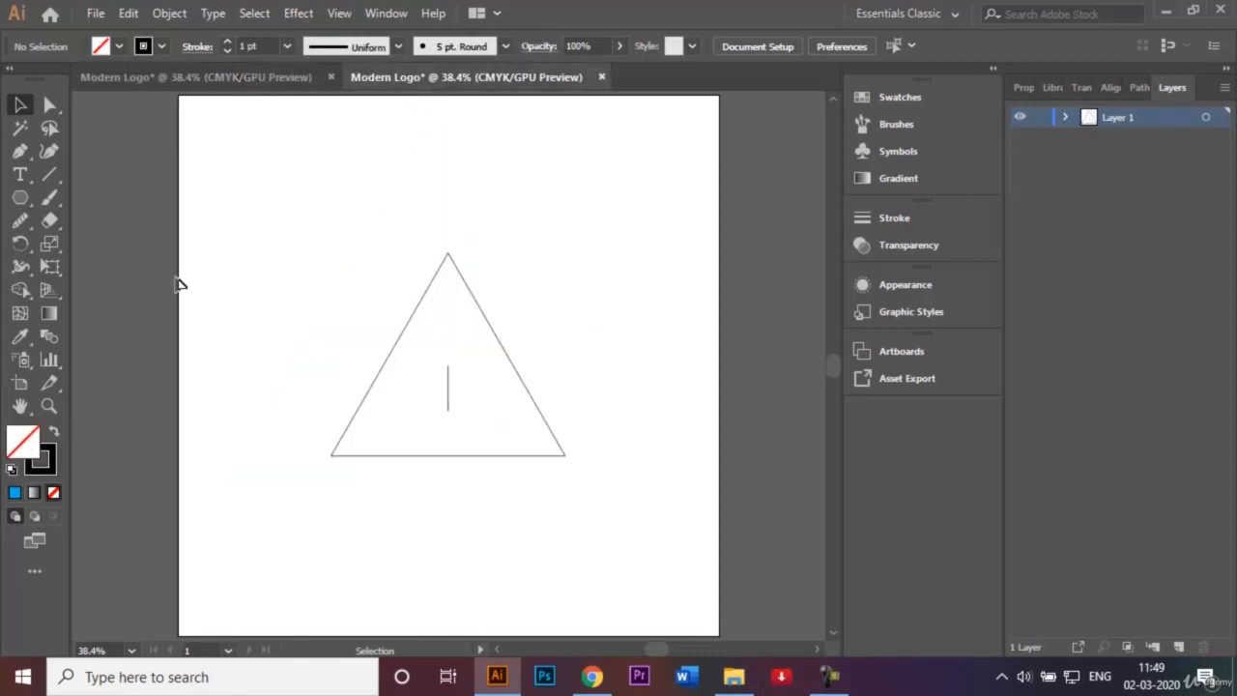
# Change the triangle's stroke colour to red, keeping the triangle centred on the vertical line
pyautogui.click(383, 380)
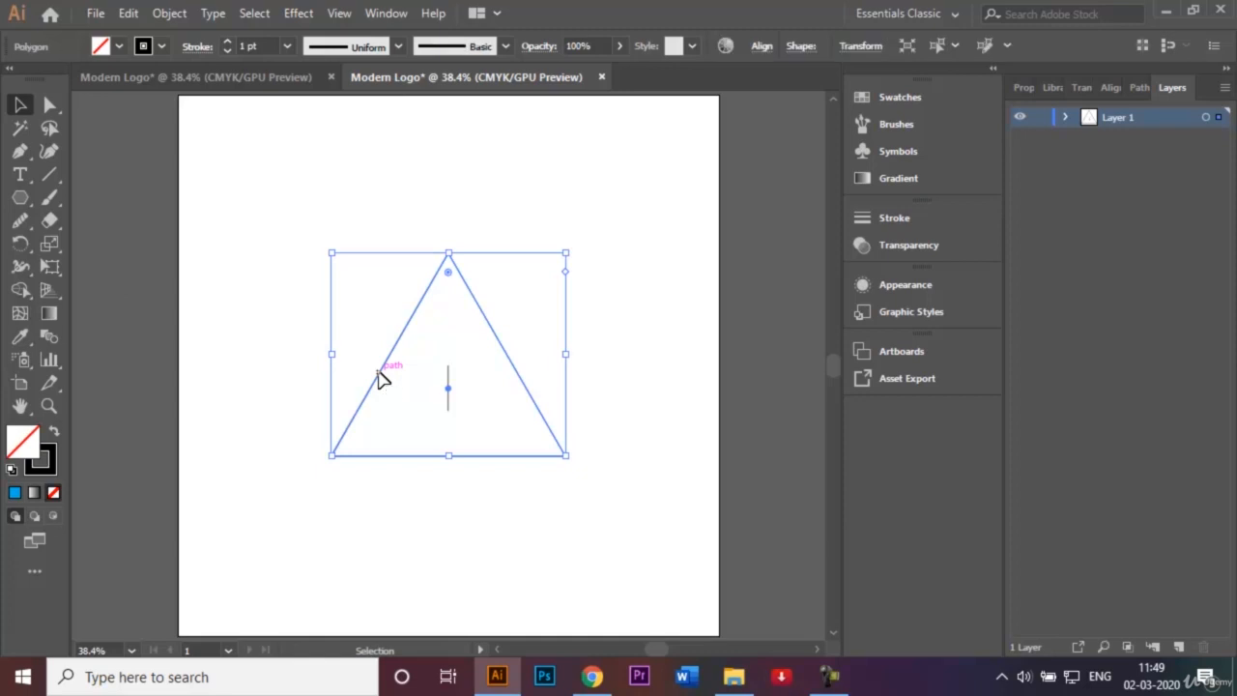
pyautogui.moveTo(383, 378); pyautogui.dragTo(303, 223)
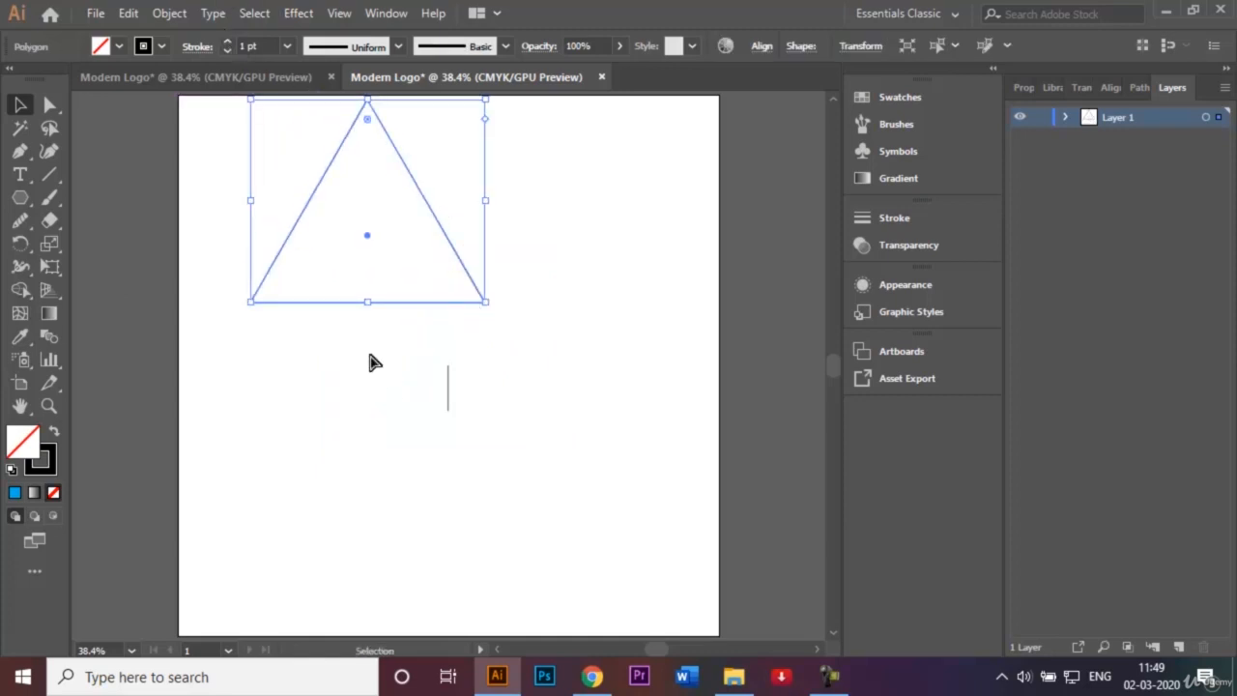
pyautogui.hotkey('ctrl', 'z')
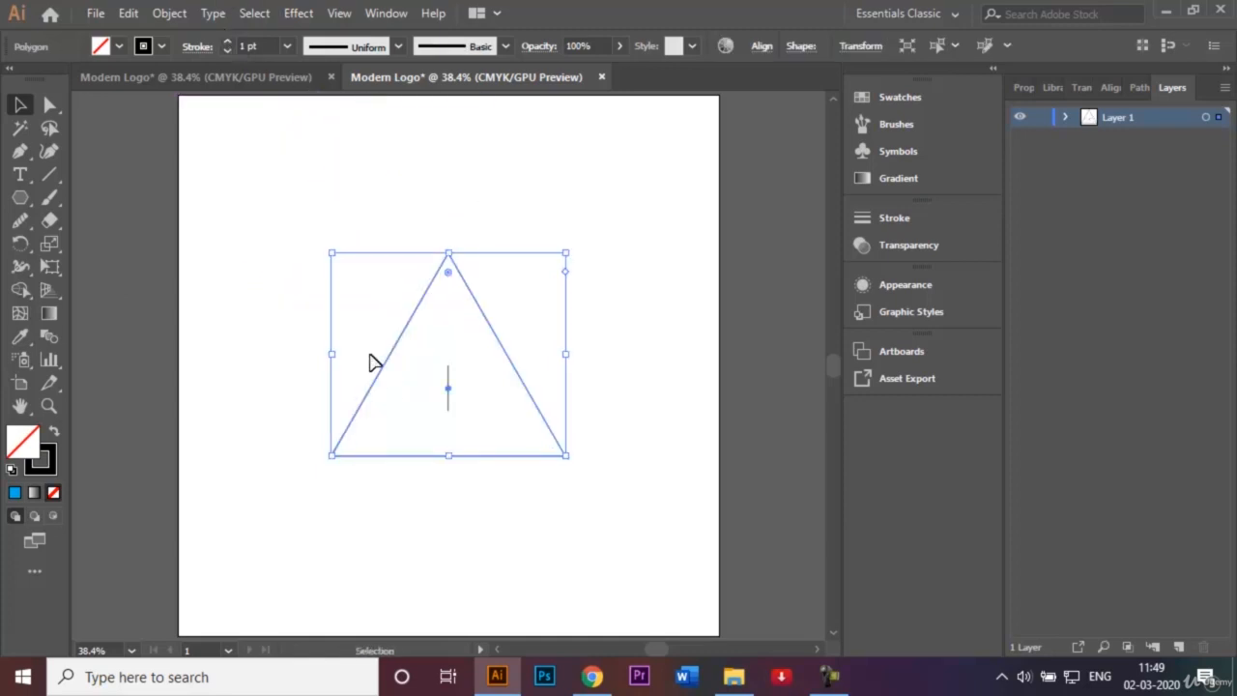
pyautogui.click(166, 45)
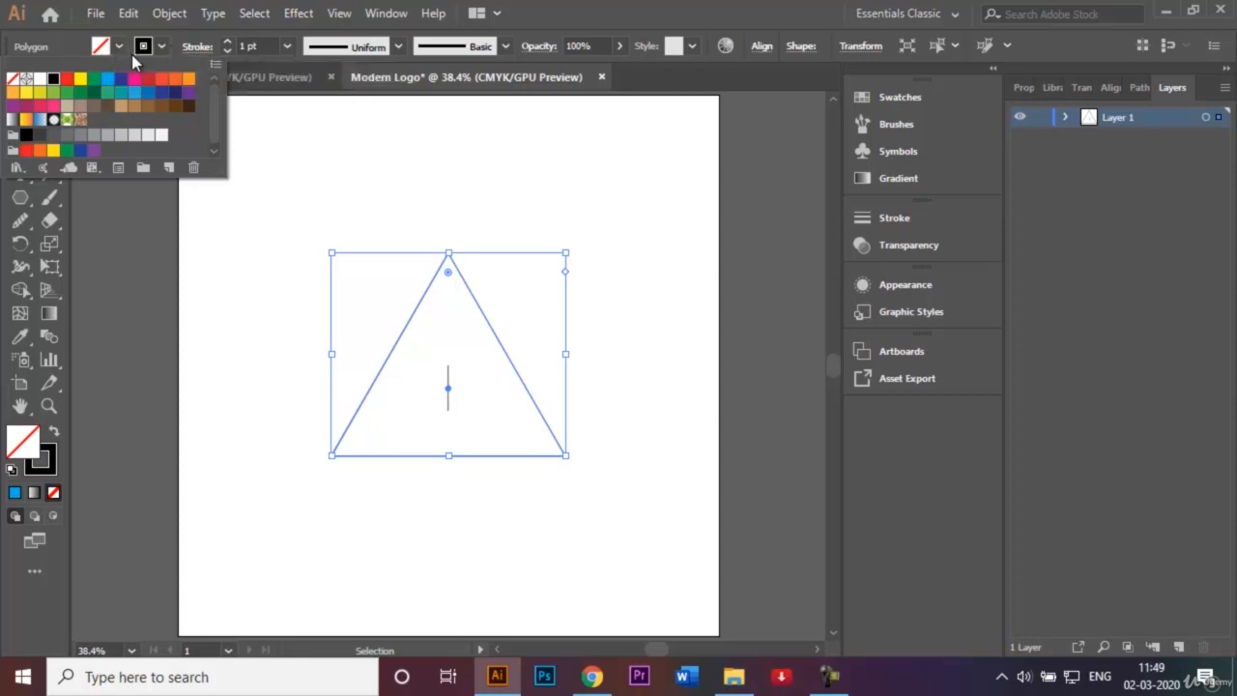
pyautogui.click(66, 78)
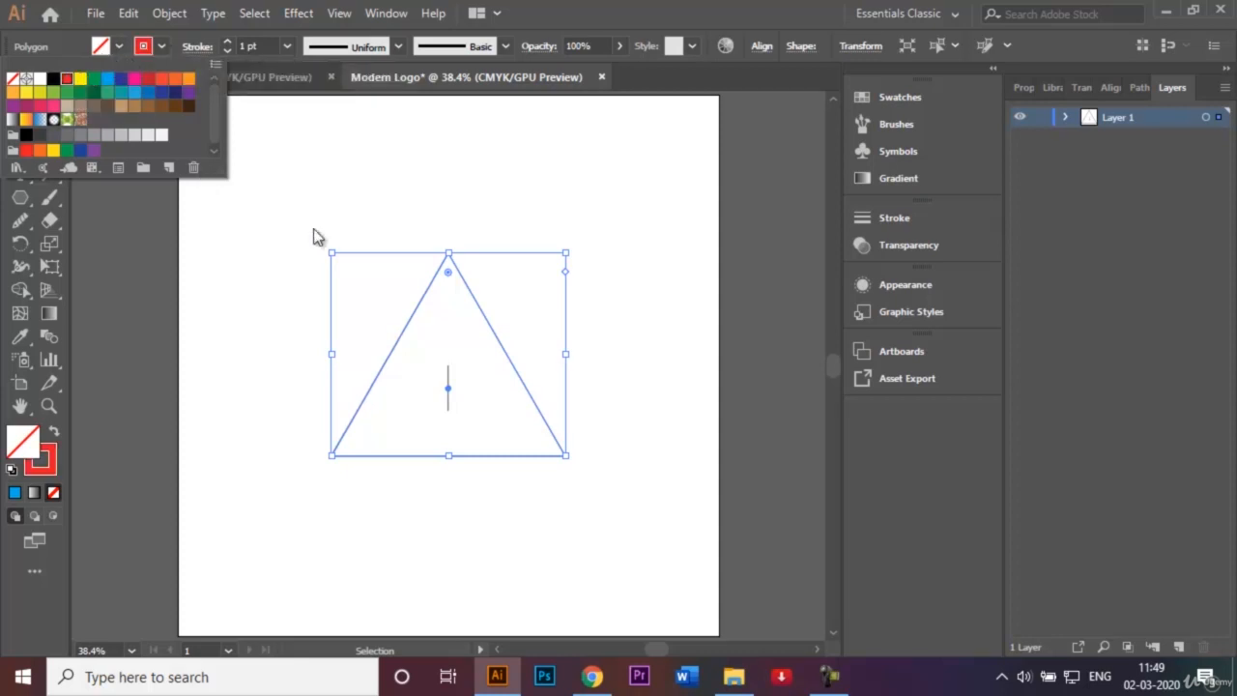
pyautogui.click(343, 236)
pyautogui.click(489, 205)
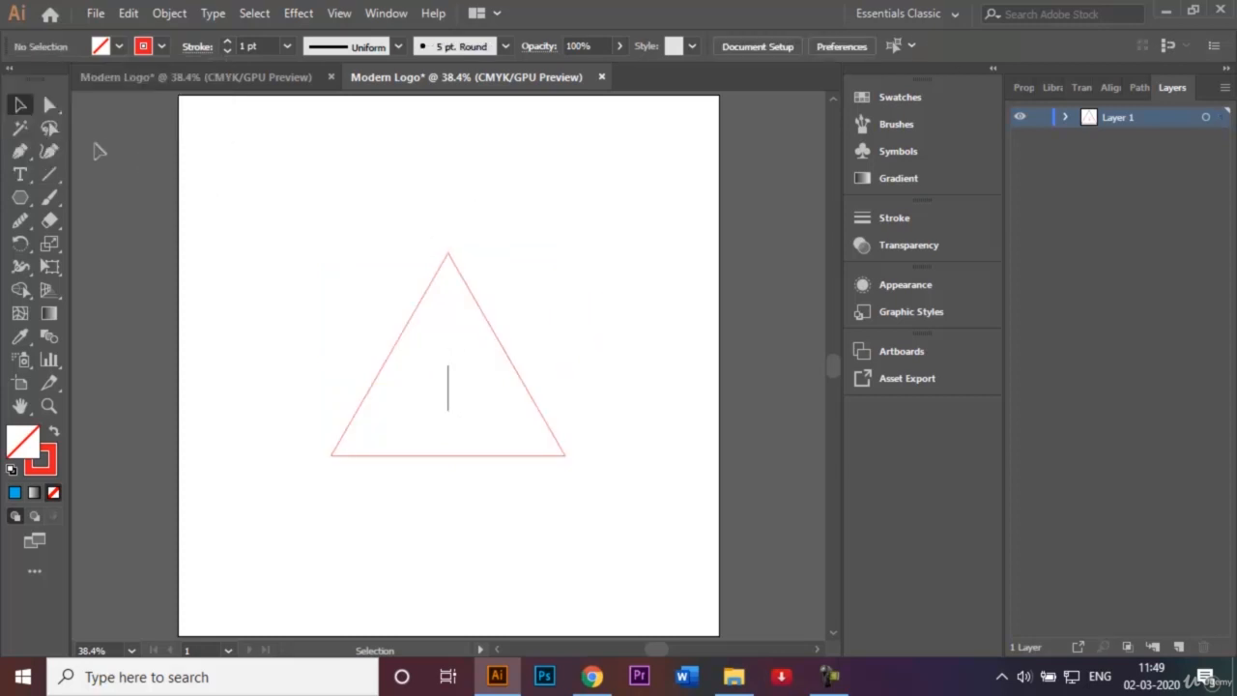
# Draw a black horizontal line about 500 px long, centred on the triangle's base and extending past both corners
pyautogui.click(53, 174)
pyautogui.click(162, 46)
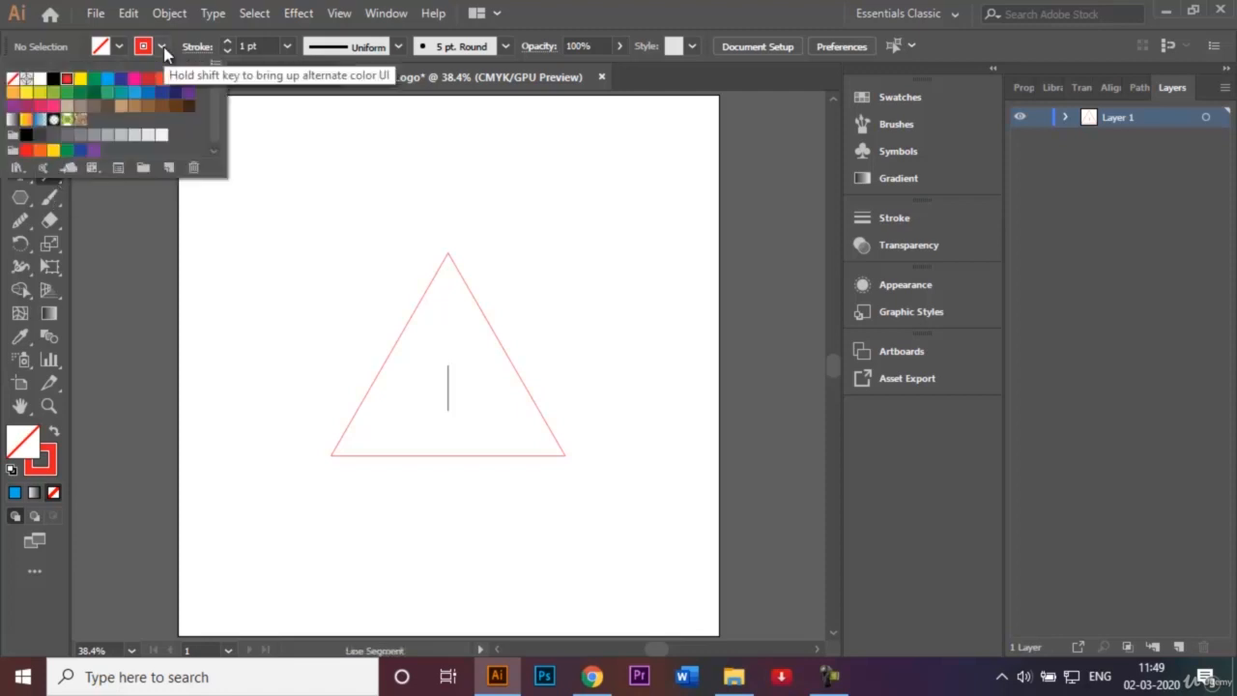
pyautogui.click(54, 79)
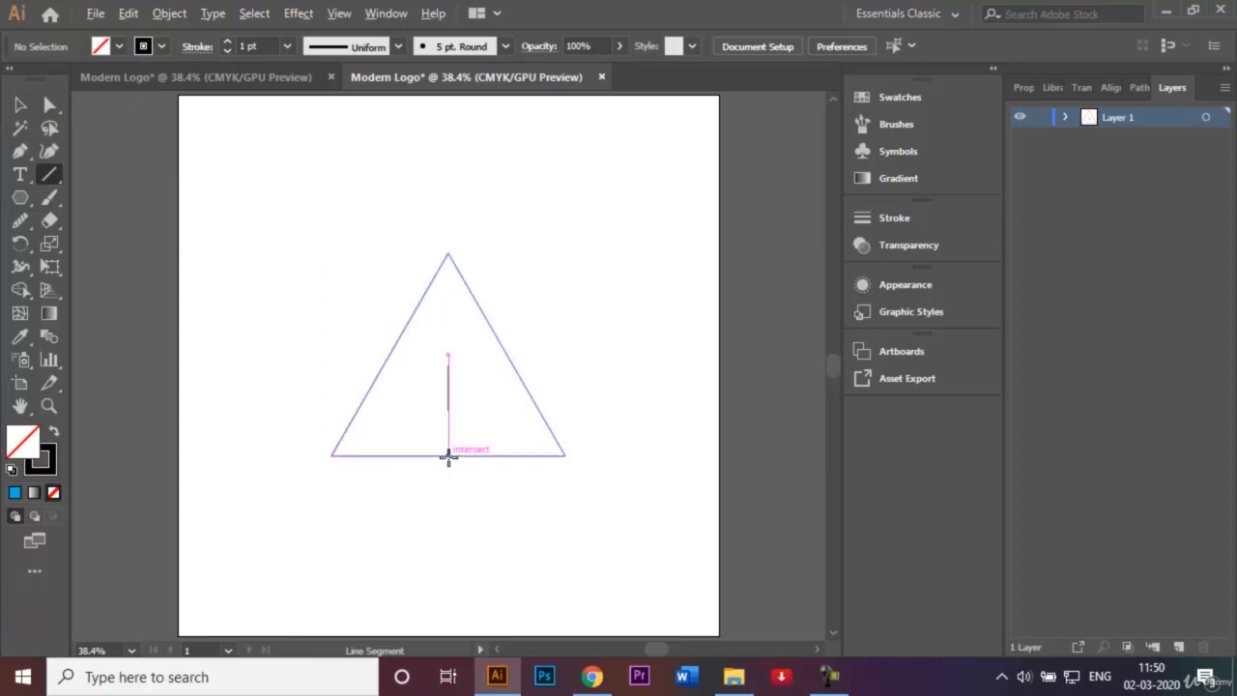
pyautogui.moveTo(447, 457); pyautogui.dragTo(313, 451)
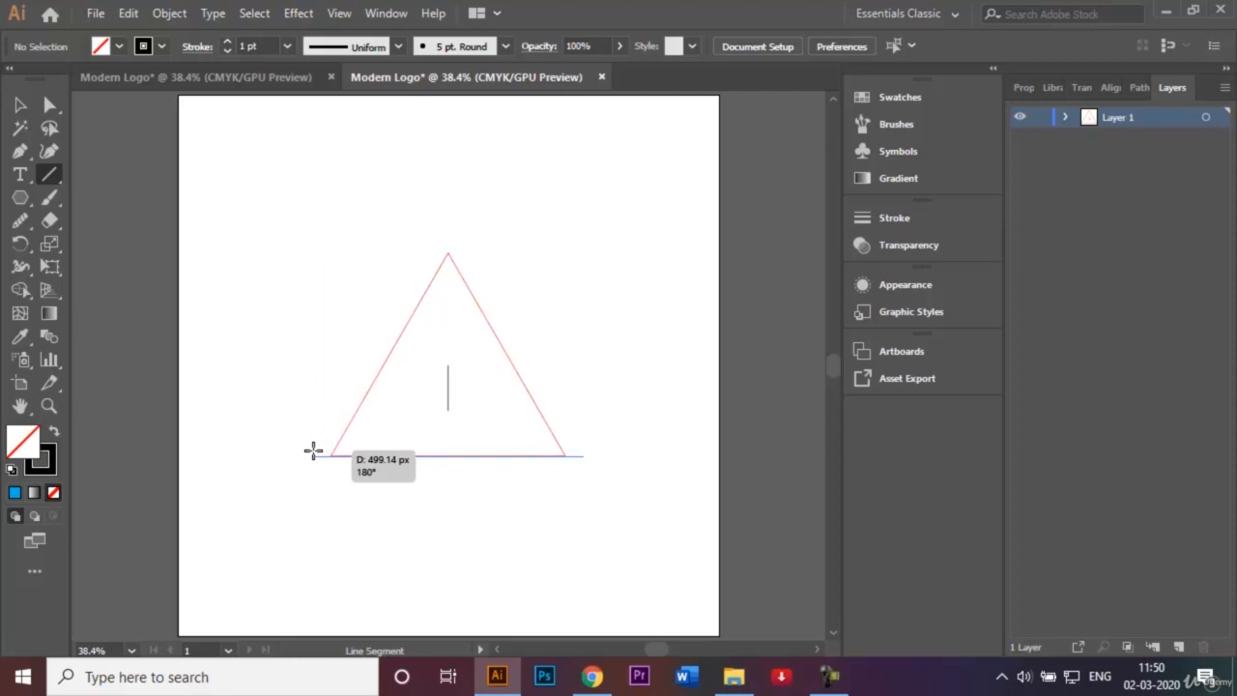
pyautogui.moveTo(313, 451); pyautogui.dragTo(313, 450)
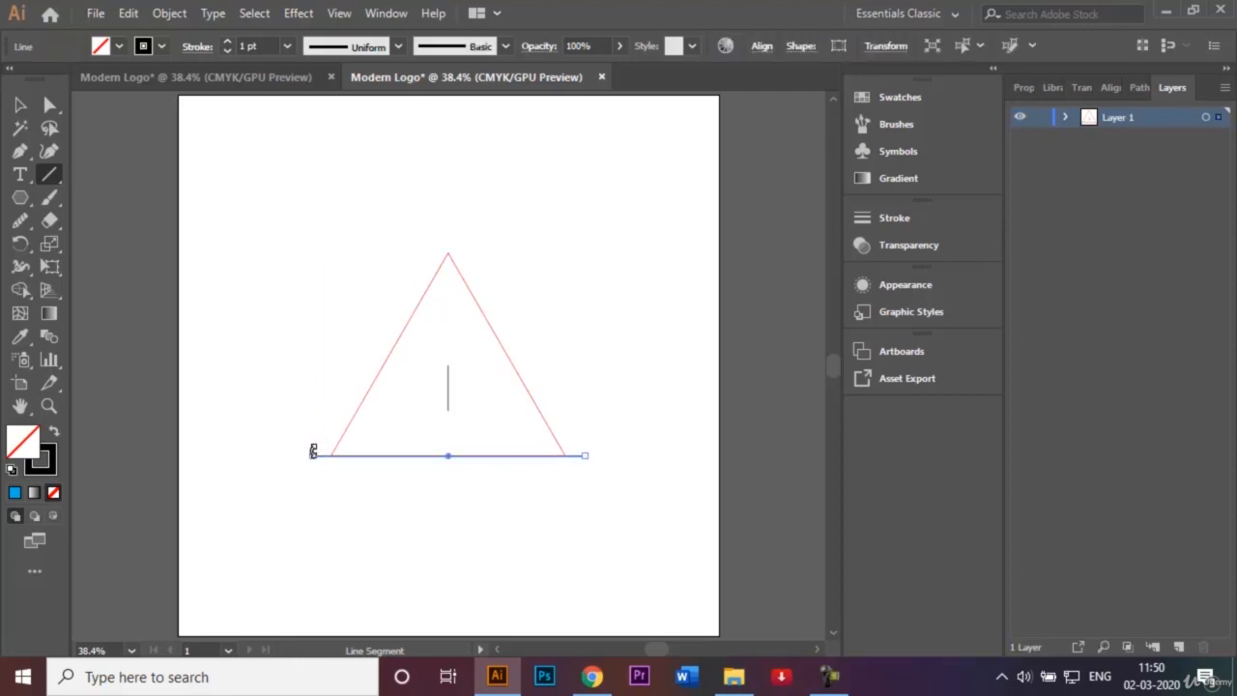
pyautogui.click(23, 105)
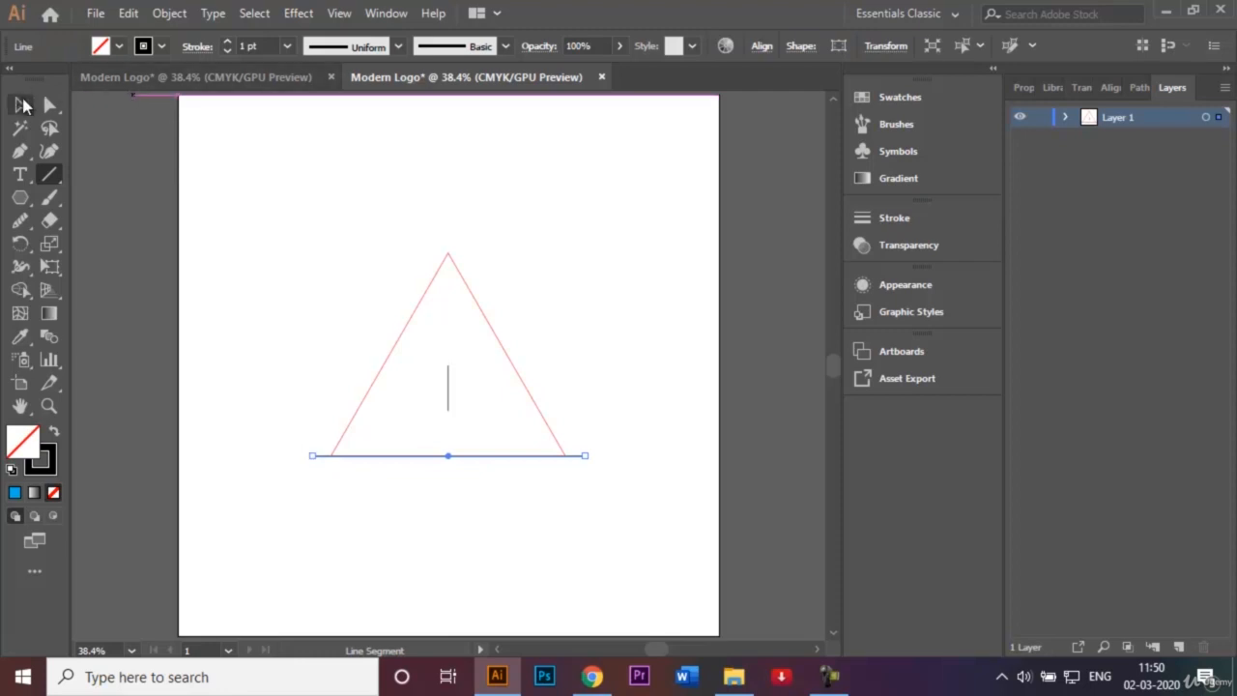
pyautogui.click(325, 431)
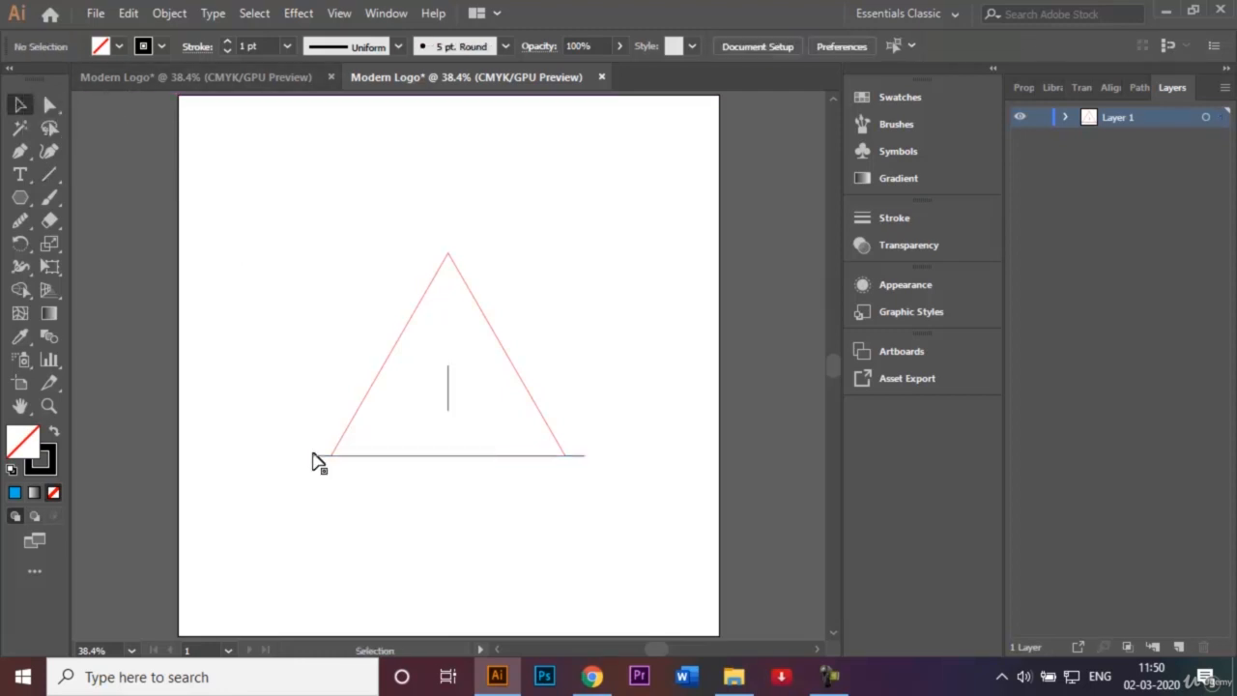
# Duplicate the base line straight up so the copy meets the lower end of the short vertical line
pyautogui.click(325, 465)
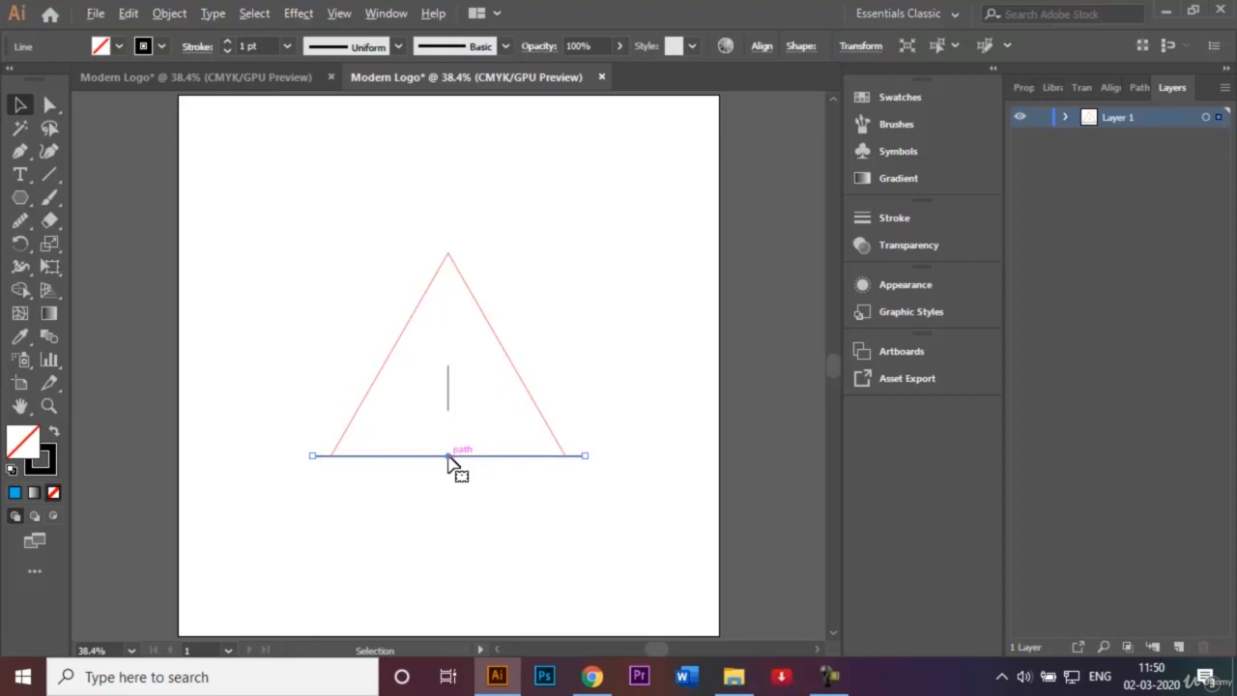
pyautogui.moveTo(448, 457); pyautogui.dragTo(449, 419)
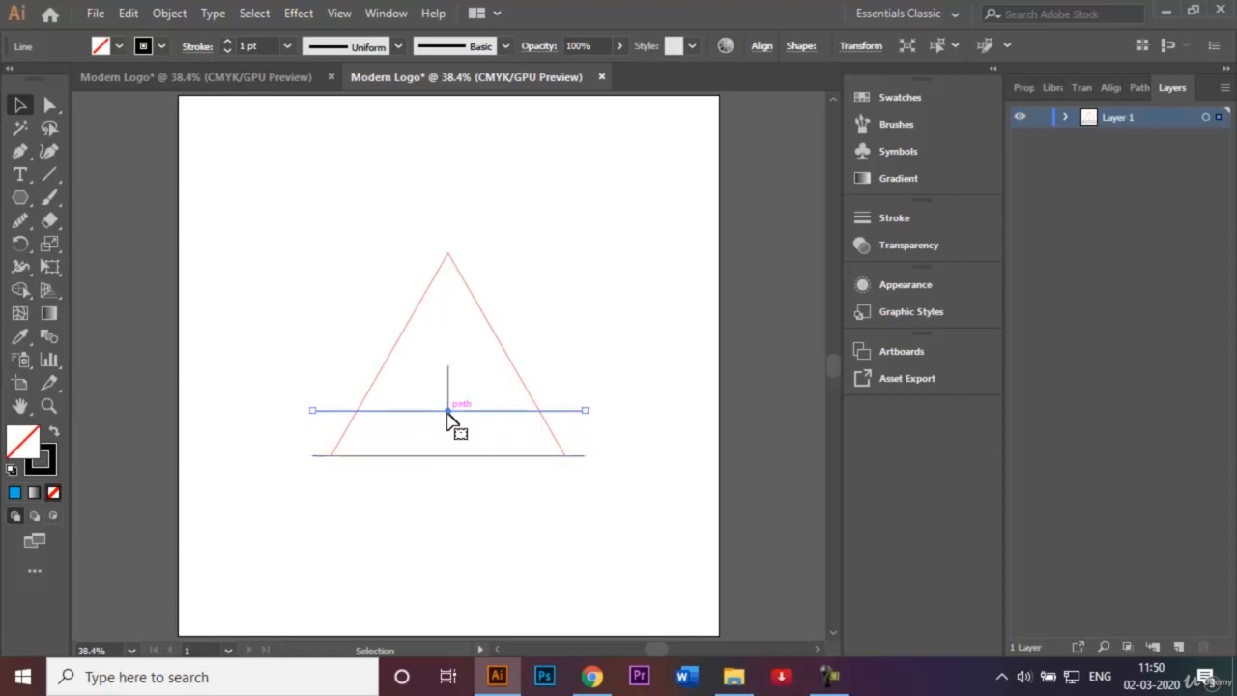
pyautogui.click(611, 369)
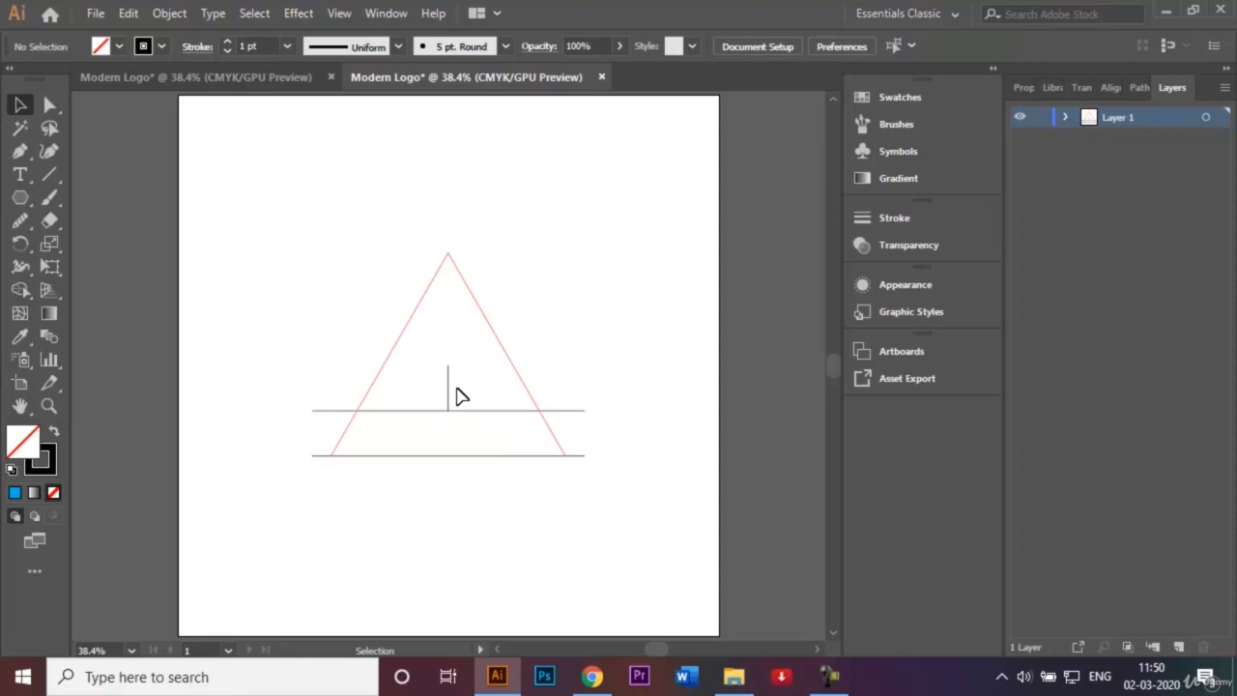
pyautogui.click(829, 677)
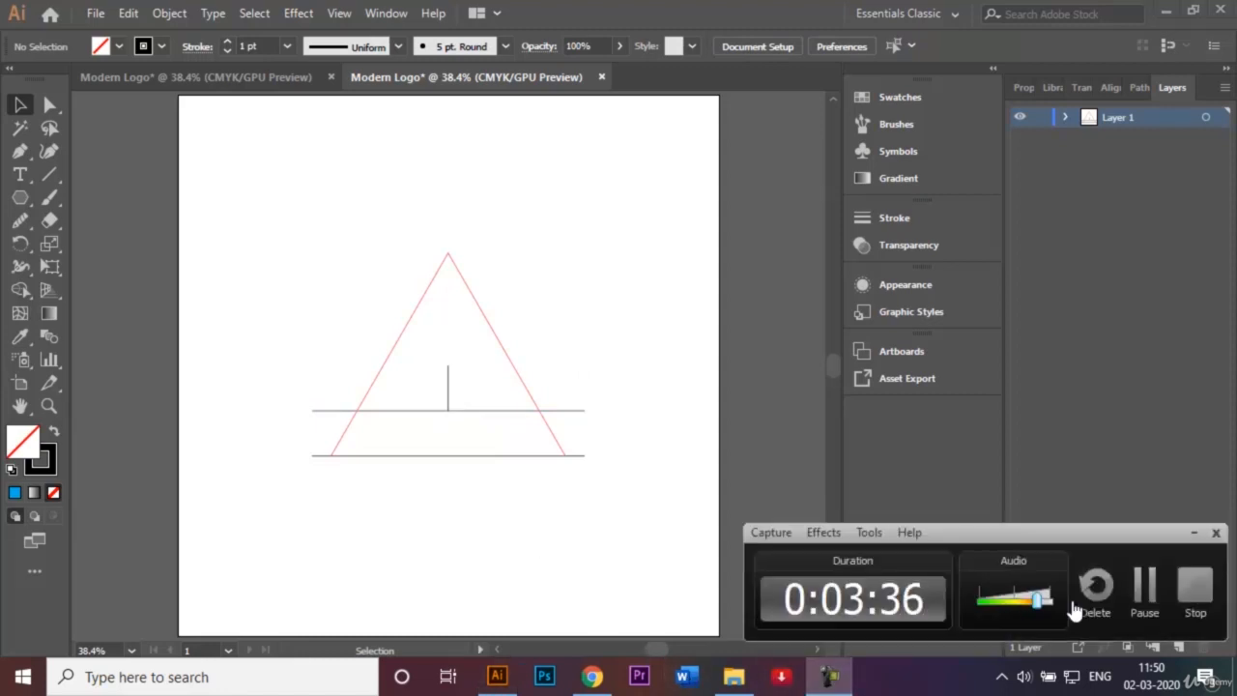
pyautogui.click(1143, 599)
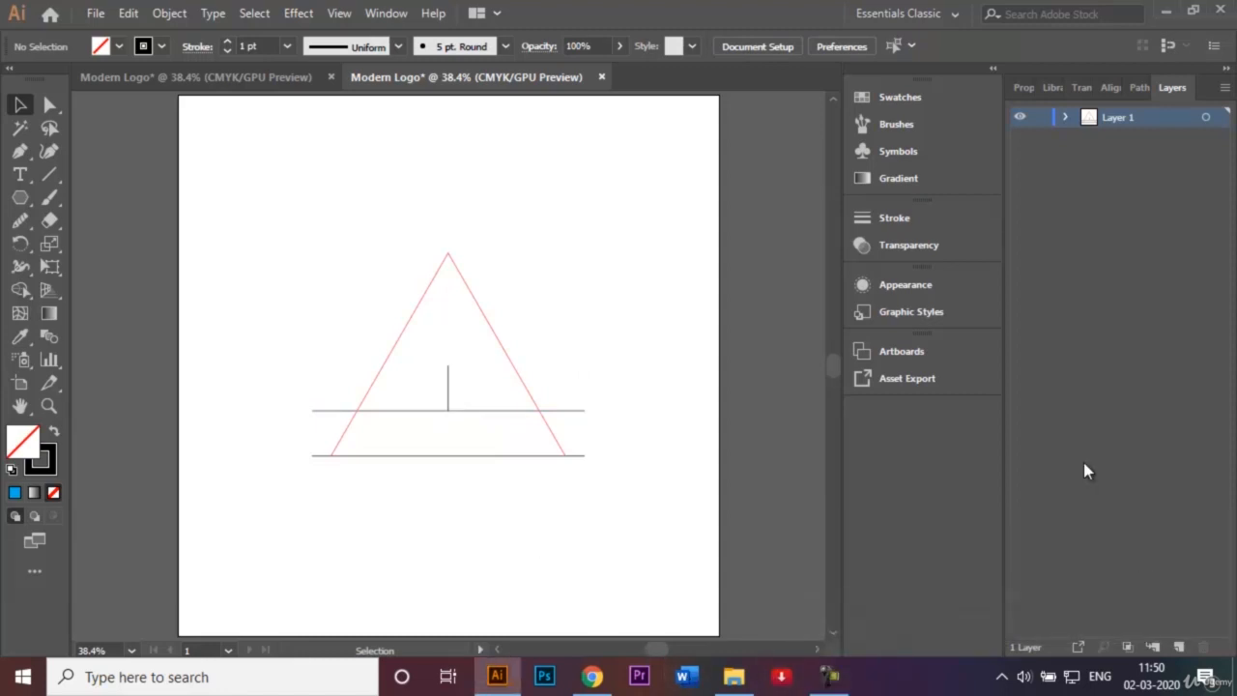
pyautogui.click(577, 411)
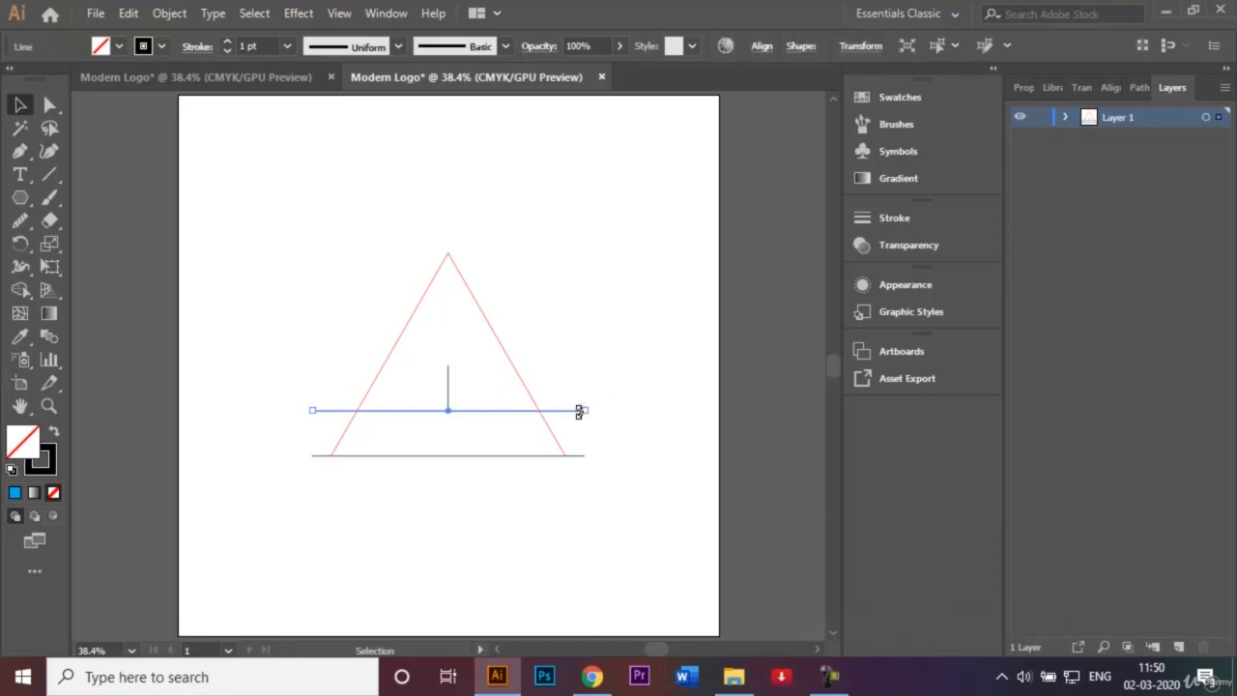
pyautogui.keyDown('shift'); pyautogui.click(312, 455); pyautogui.keyUp('shift')
pyautogui.click(222, 355)
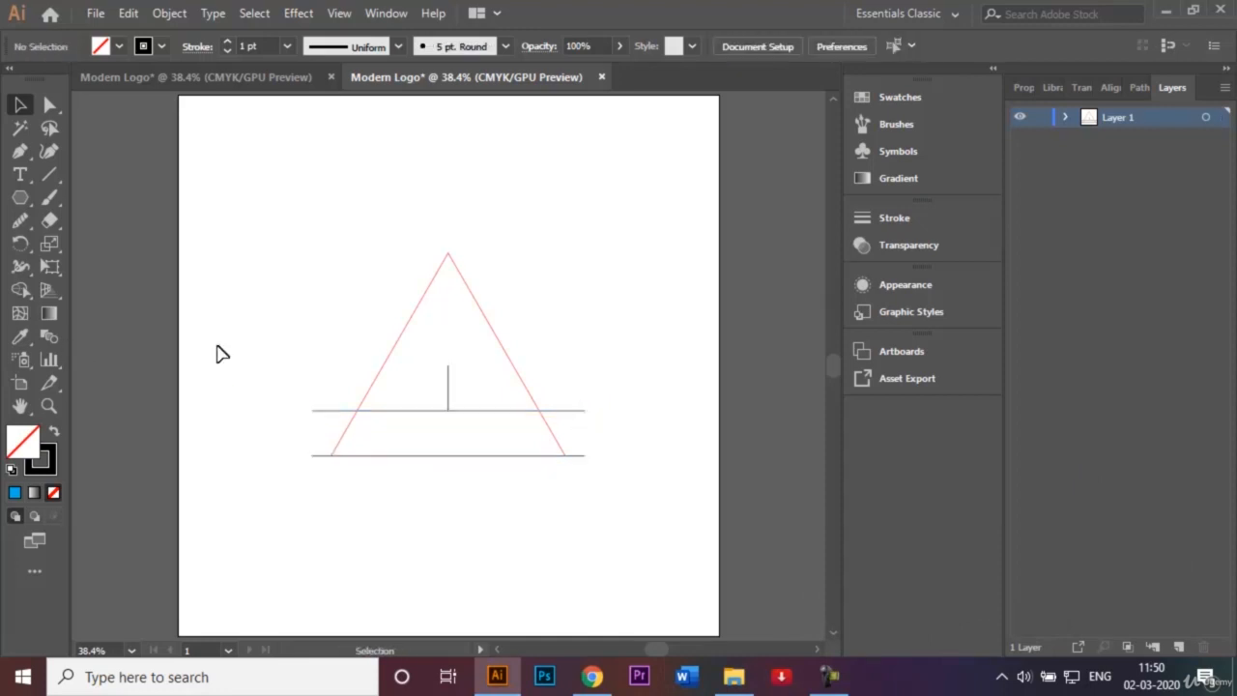
# Set the Blend tool's spacing to Specified Steps with a value of 2
pyautogui.click(60, 341)
pyautogui.doubleClick(50, 340)
pyautogui.moveTo(937, 189); pyautogui.dragTo(715, 181)
pyautogui.click(713, 222)
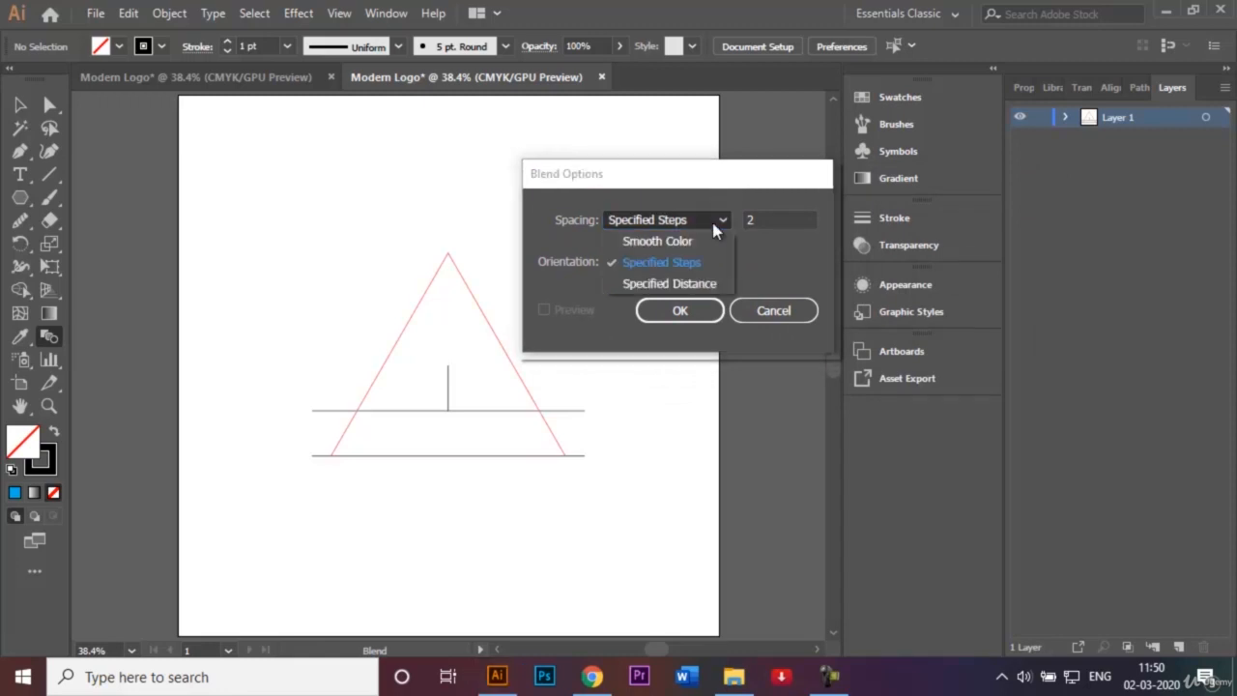
pyautogui.click(706, 264)
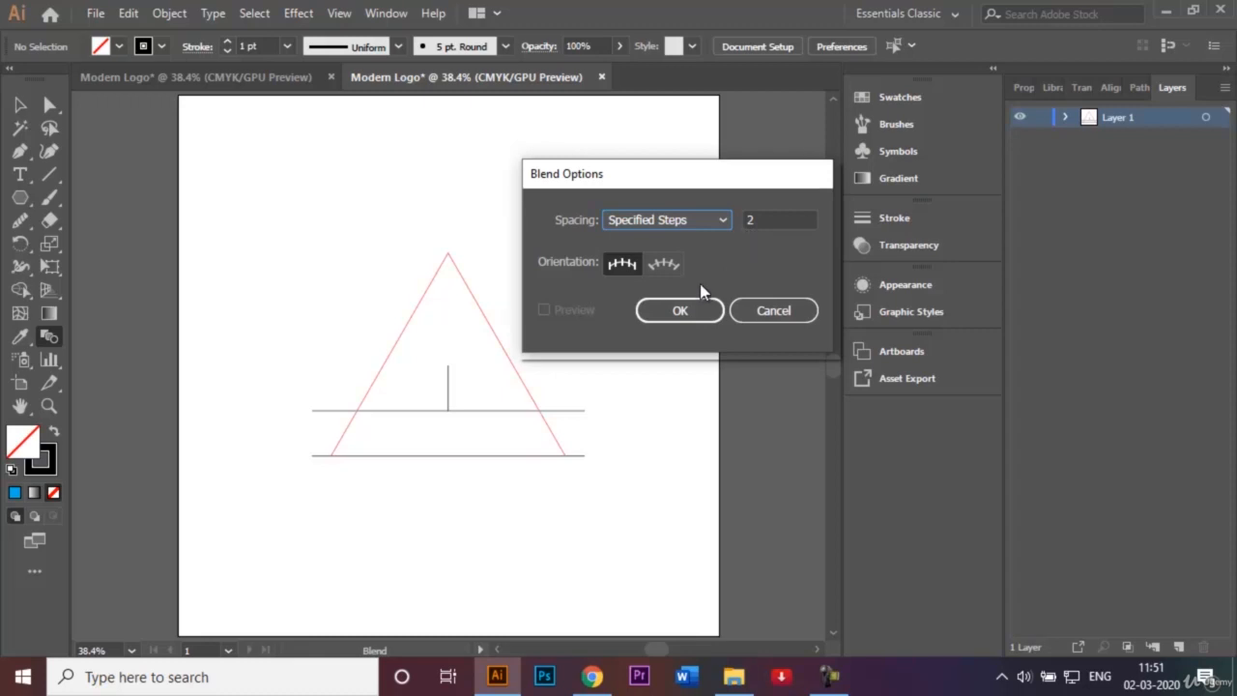
pyautogui.click(681, 312)
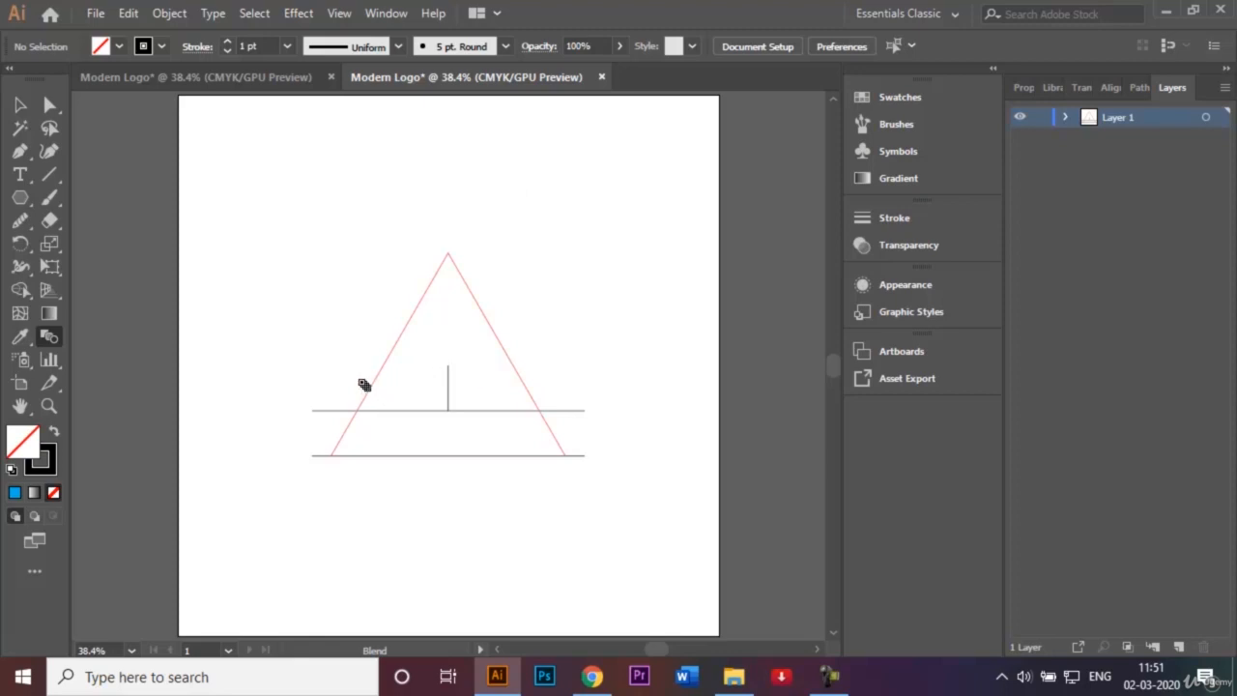
# Blend the upper horizontal line with the line on the triangle's base to produce two evenly spaced lines between them
pyautogui.click(312, 411)
pyautogui.click(316, 458)
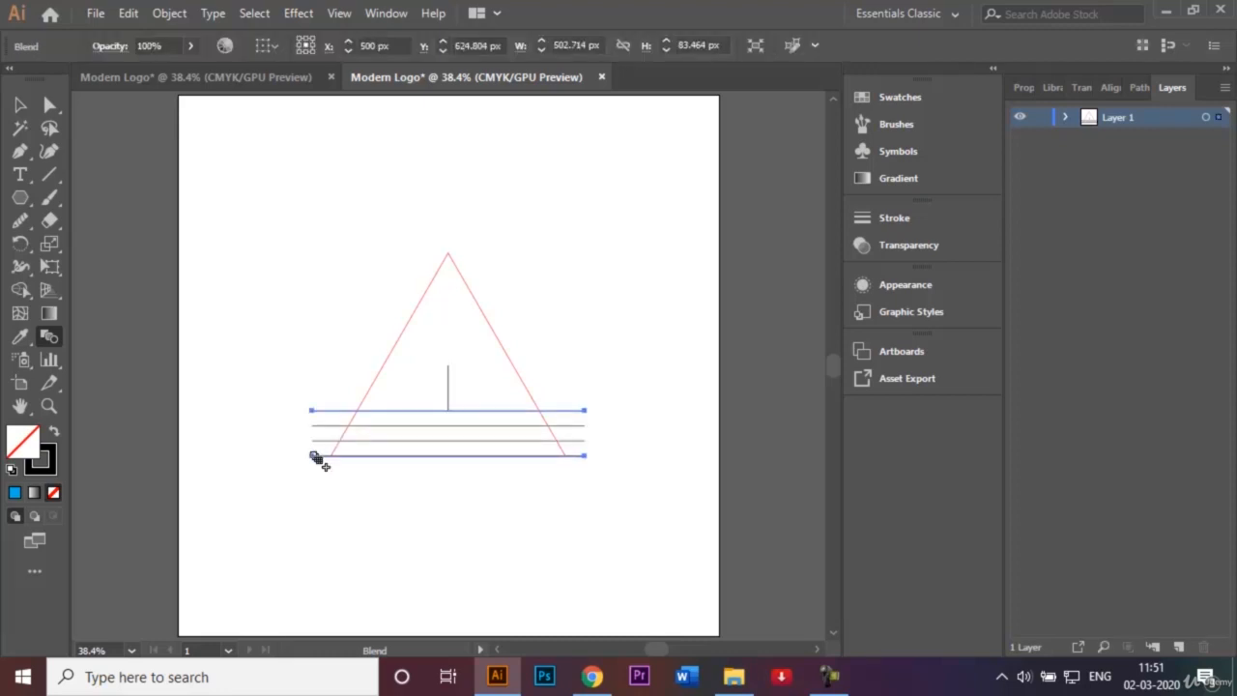
pyautogui.click(20, 105)
pyautogui.click(196, 235)
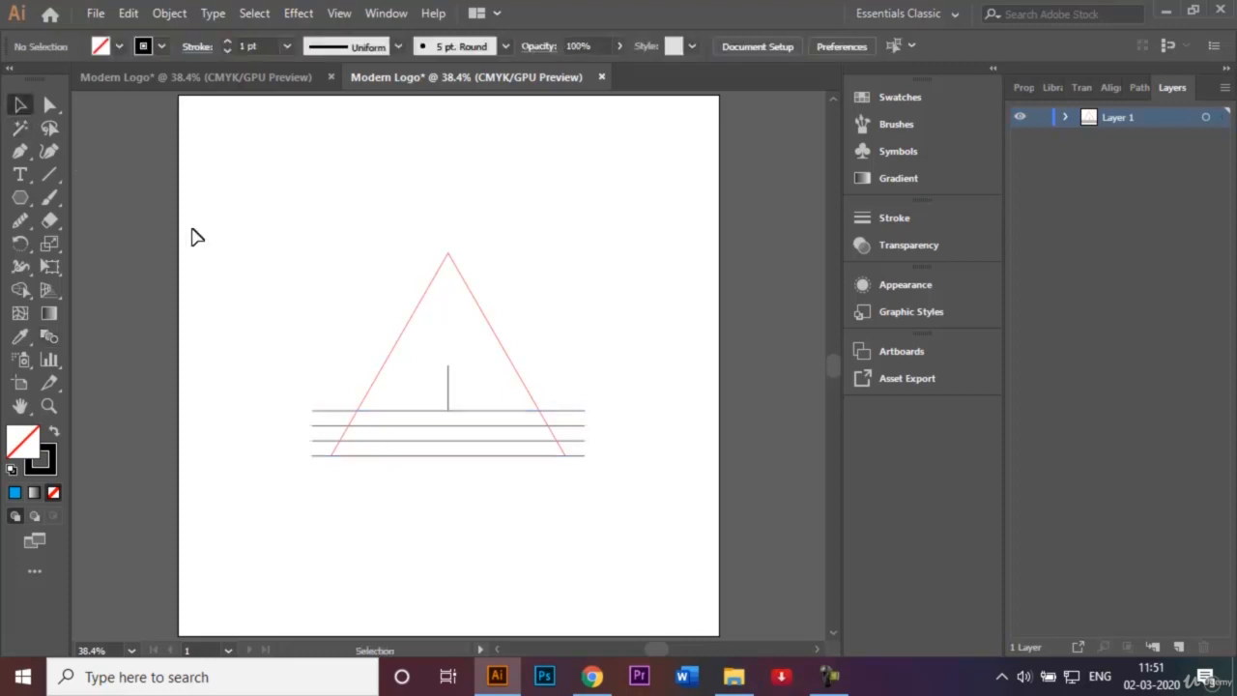
# Expand the blend of horizontal lines into real paths
pyautogui.click(324, 417)
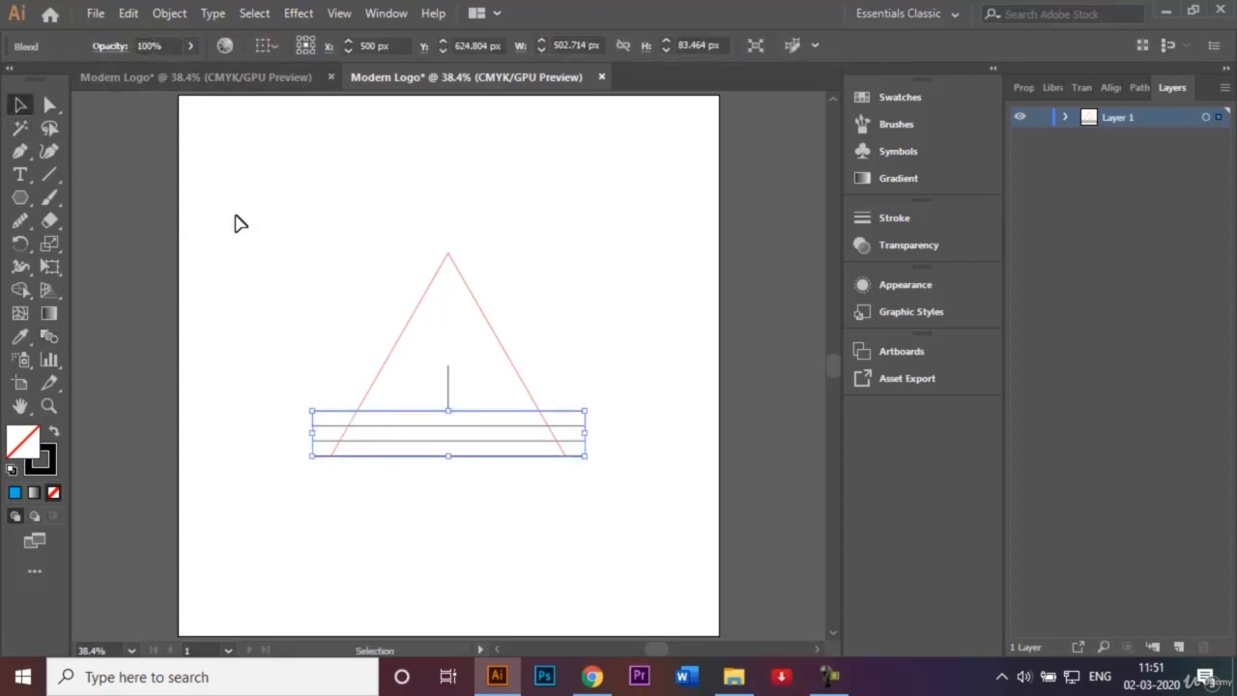
pyautogui.click(175, 15)
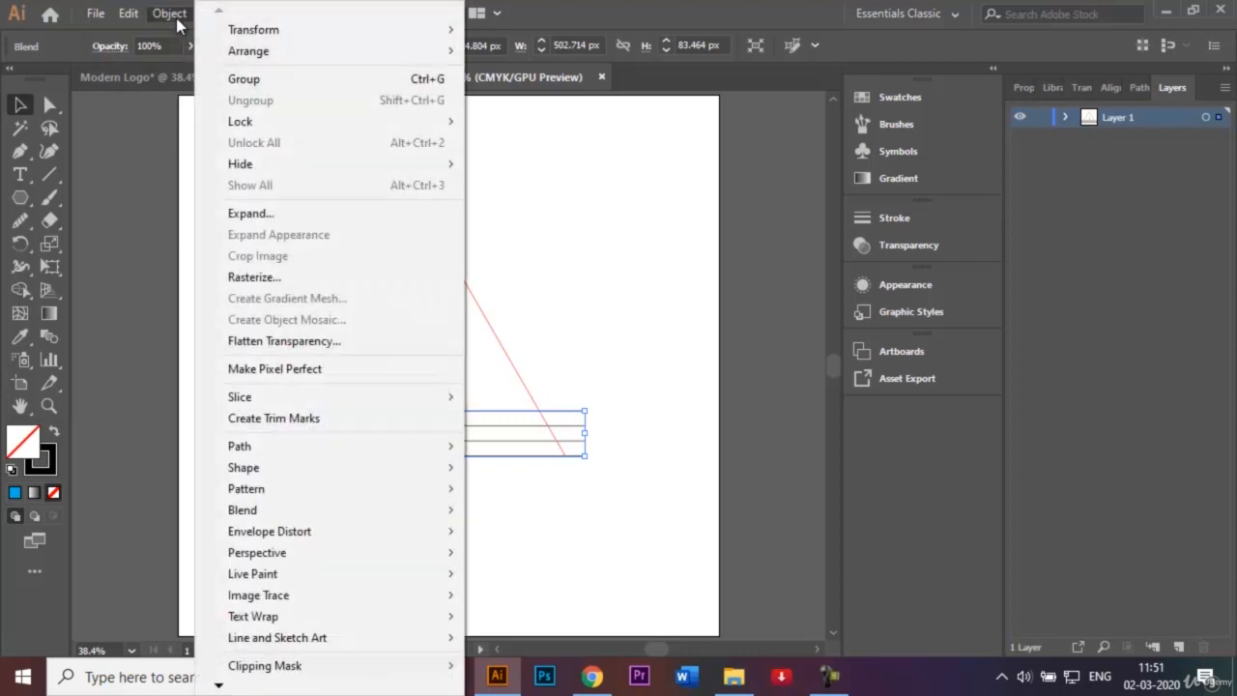
pyautogui.click(271, 217)
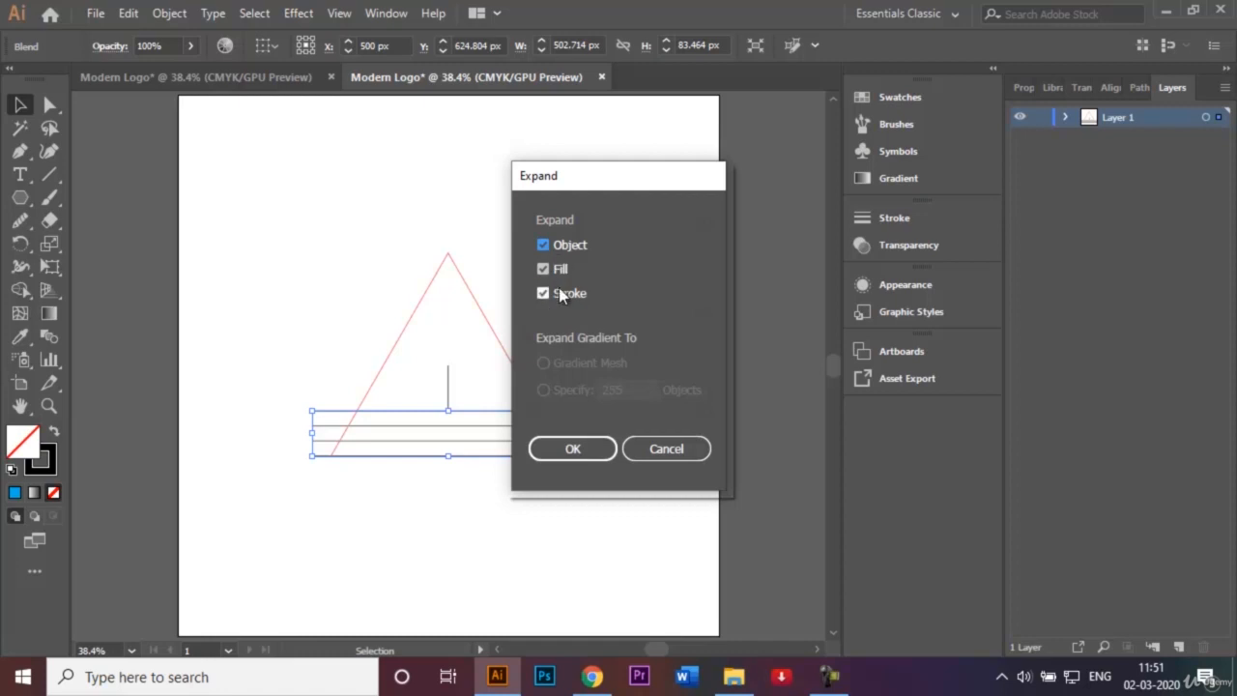
pyautogui.click(573, 451)
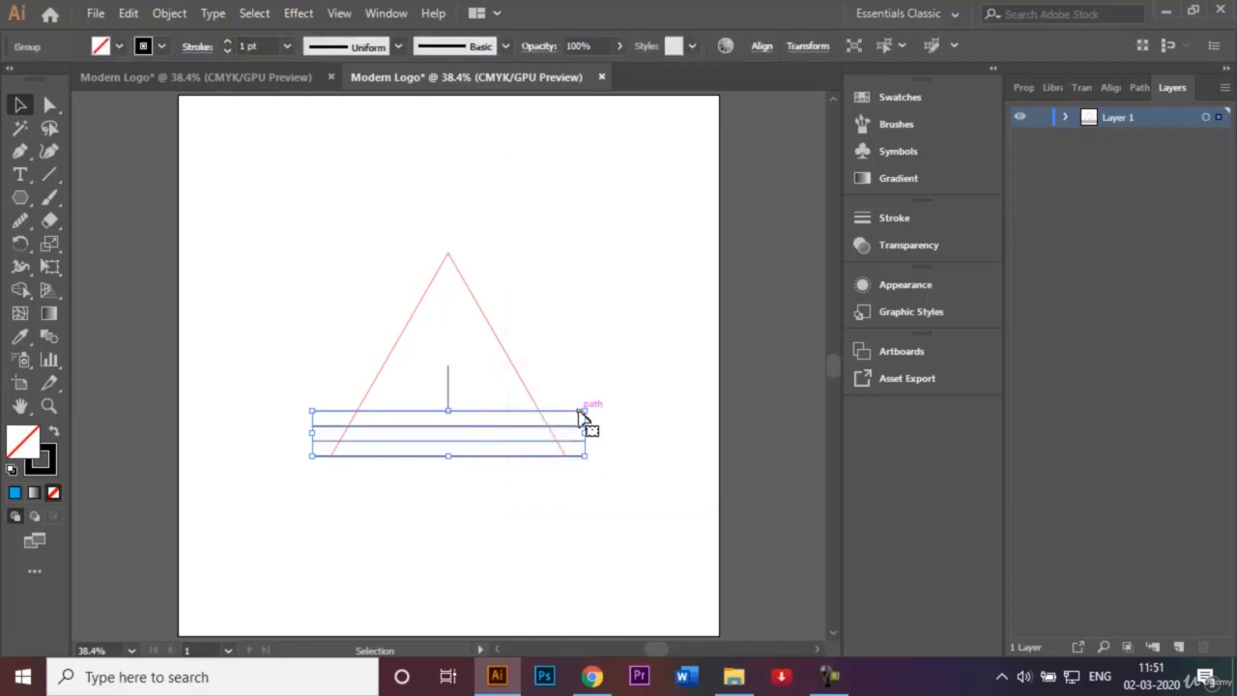
# Ungroup the expanded horizontal lines and delete the one lying on the triangle's base
pyautogui.click(614, 395)
pyautogui.click(576, 413)
pyautogui.rightClick(578, 427)
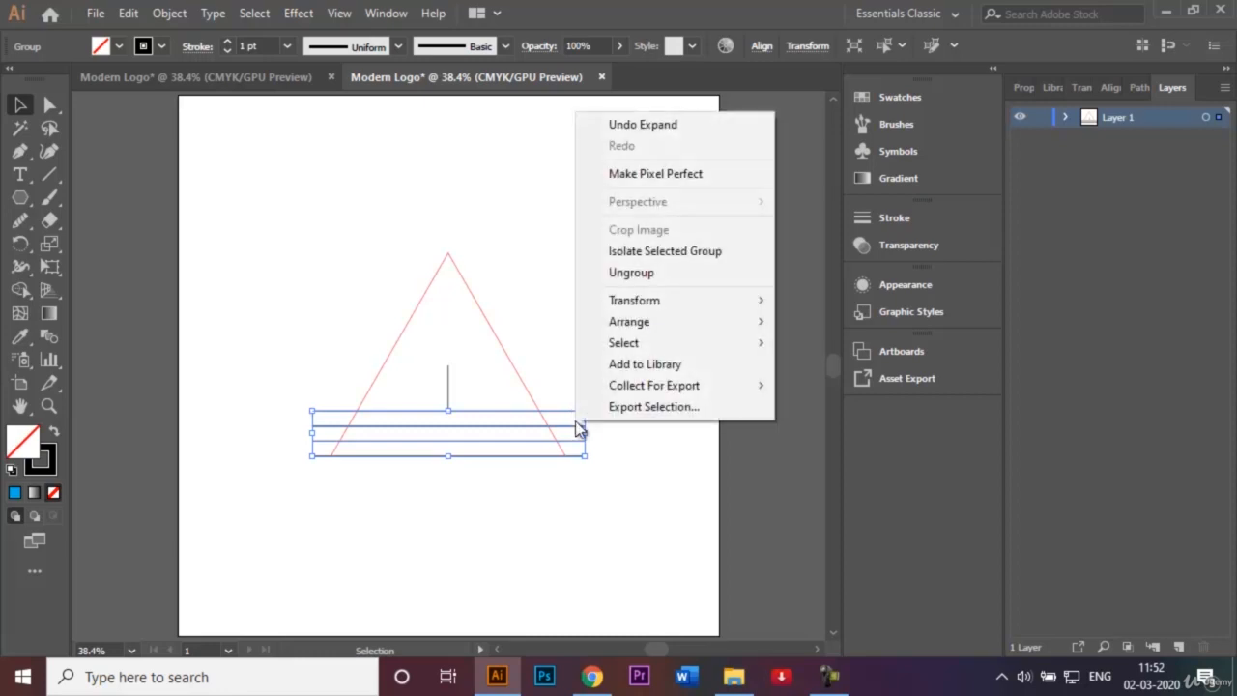
pyautogui.click(742, 280)
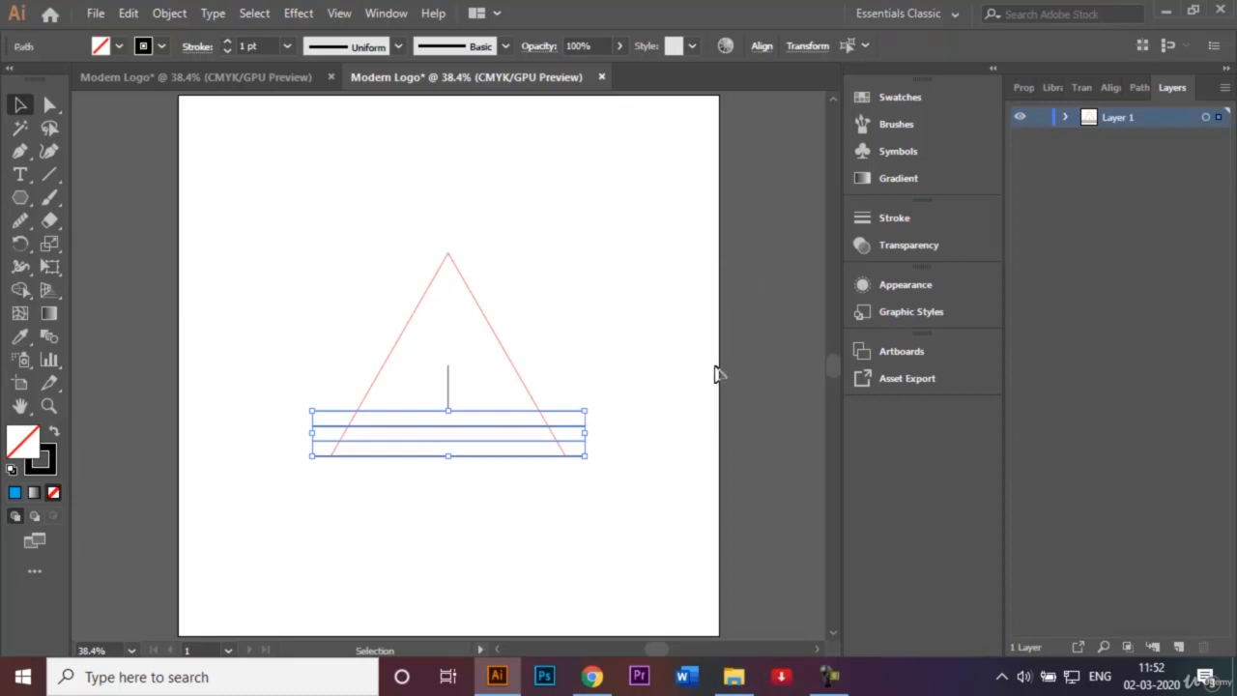
pyautogui.click(718, 373)
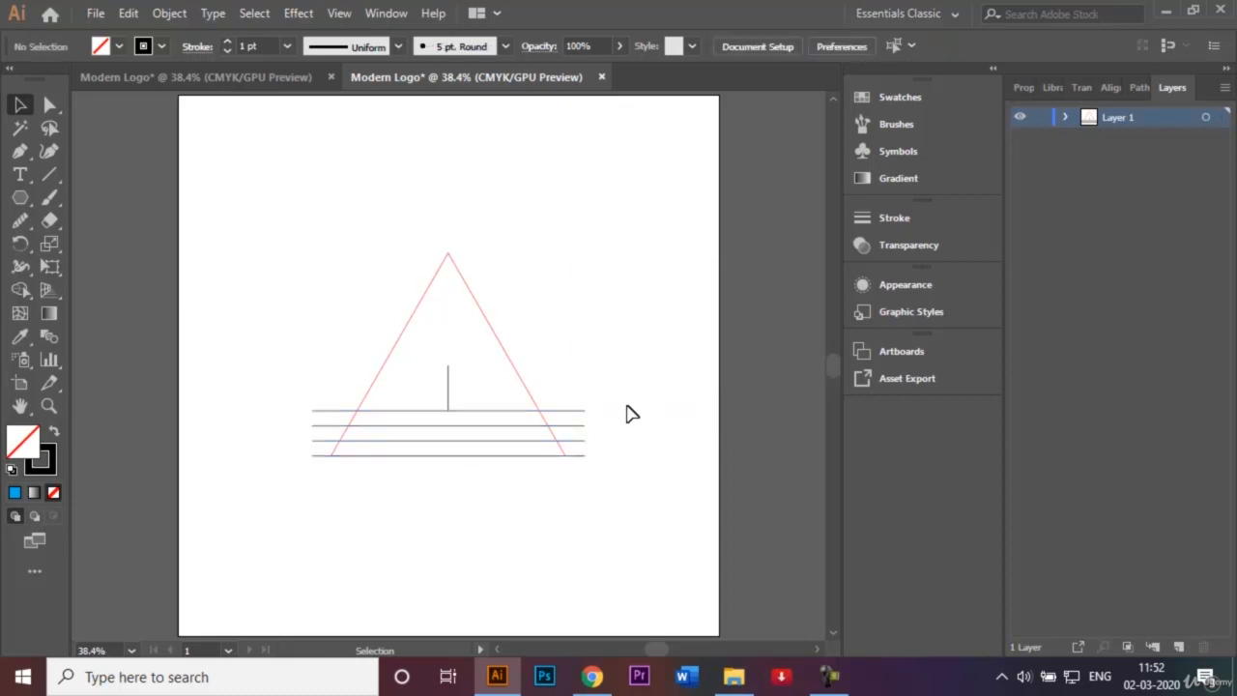
pyautogui.click(577, 462)
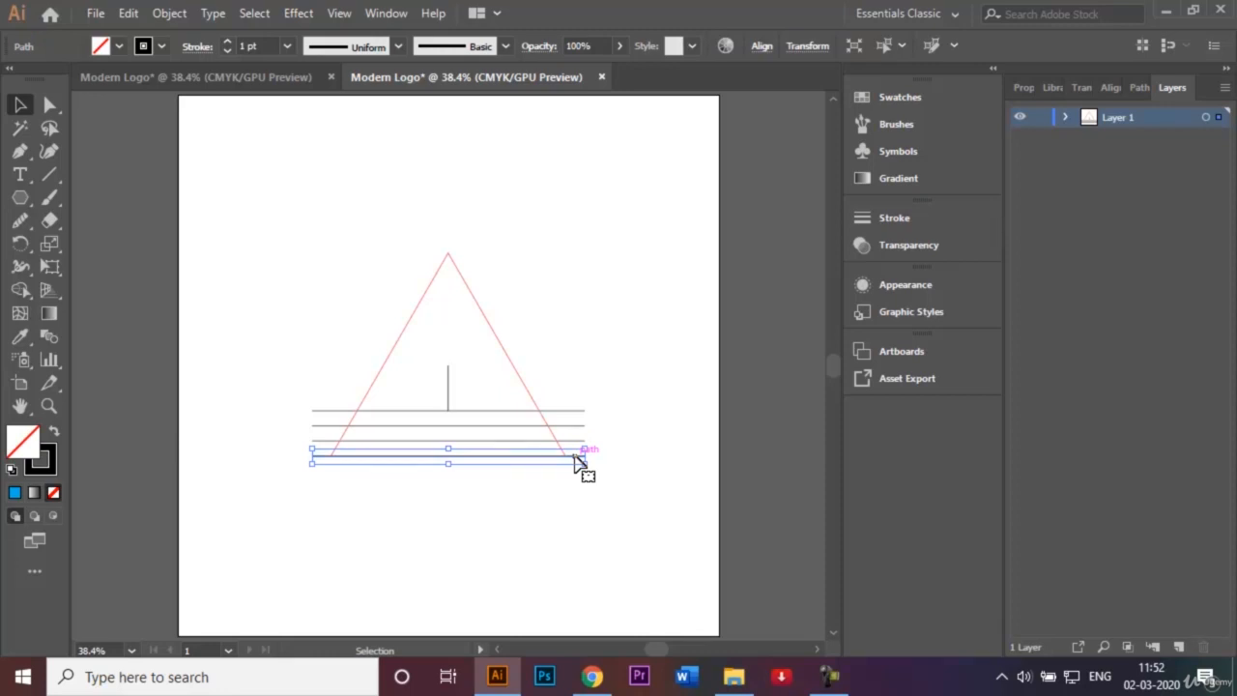
pyautogui.press('Delete')
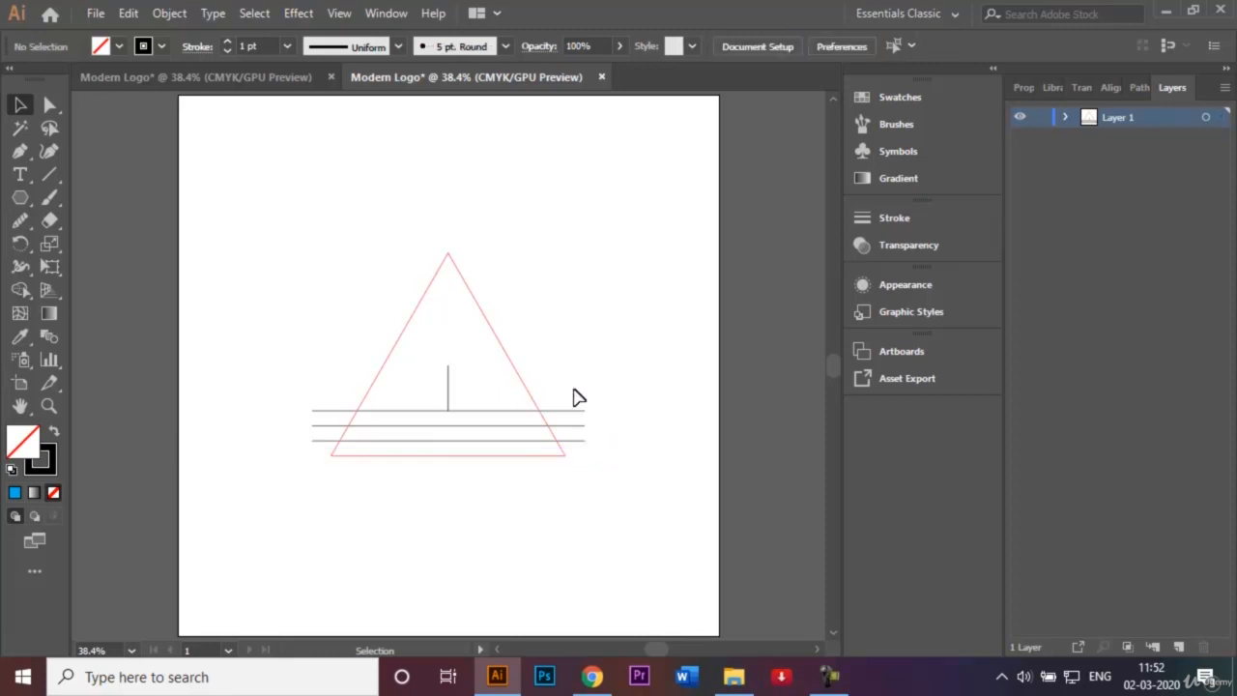
# Create two copies of the three horizontal lines, each rotated a further 120° around the lower end of the short vertical line
pyautogui.moveTo(570, 396); pyautogui.dragTo(583, 458)
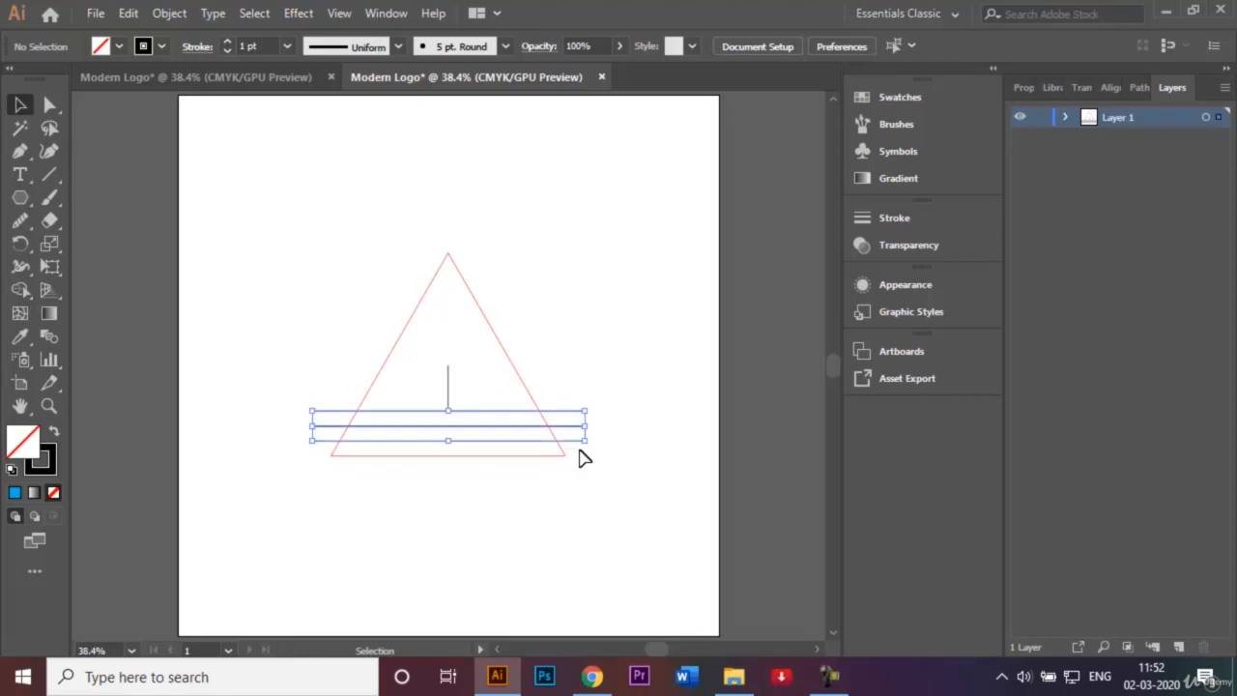
pyautogui.click(19, 247)
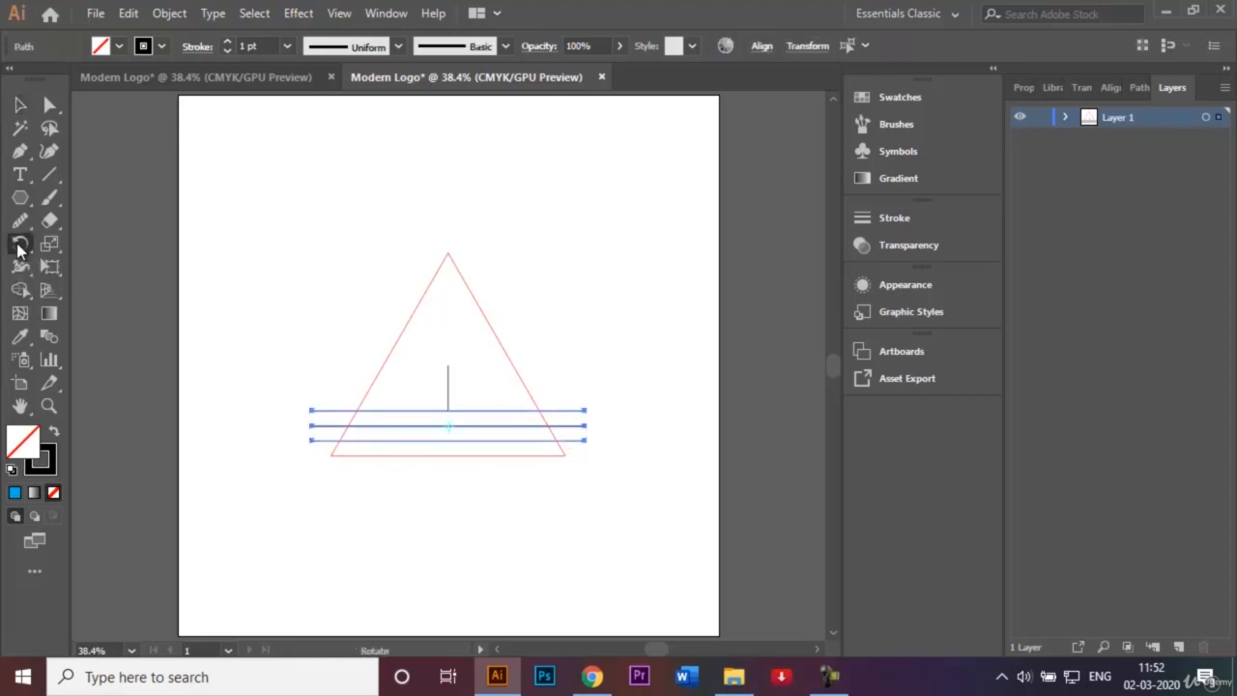
pyautogui.hotkey('ctrl', '+')
pyautogui.hotkey('ctrl', '+')
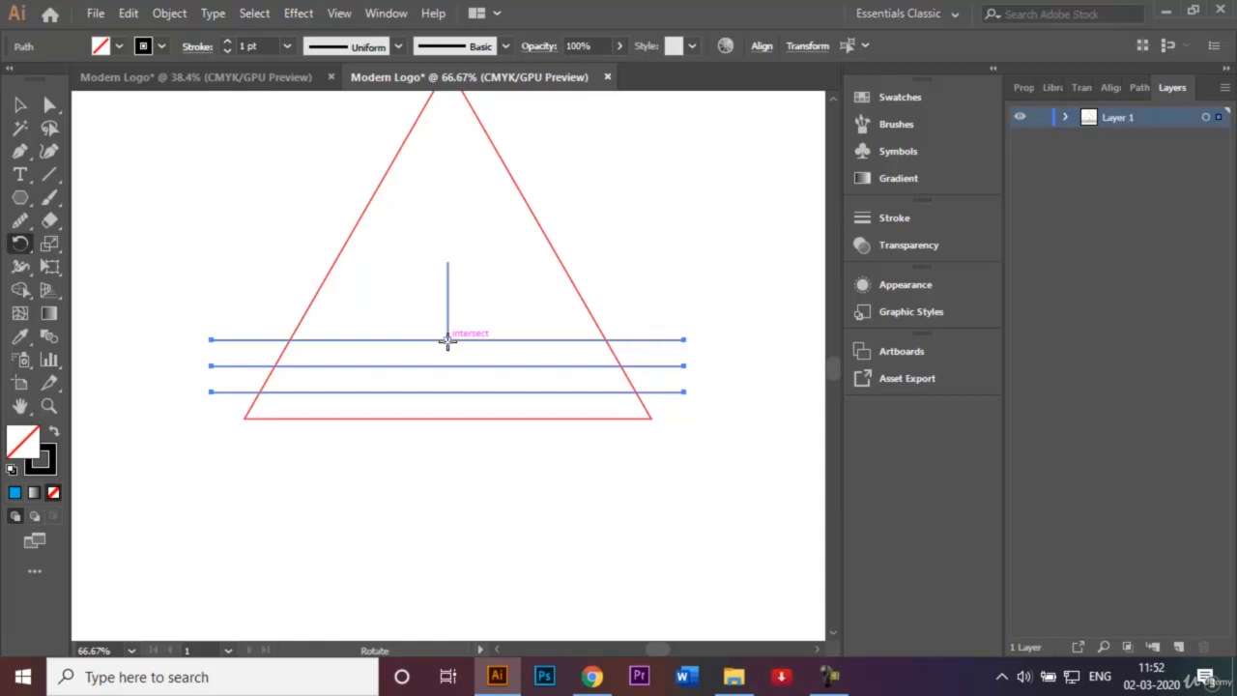
pyautogui.keyDown('alt'); pyautogui.click(447, 339); pyautogui.keyUp('alt')
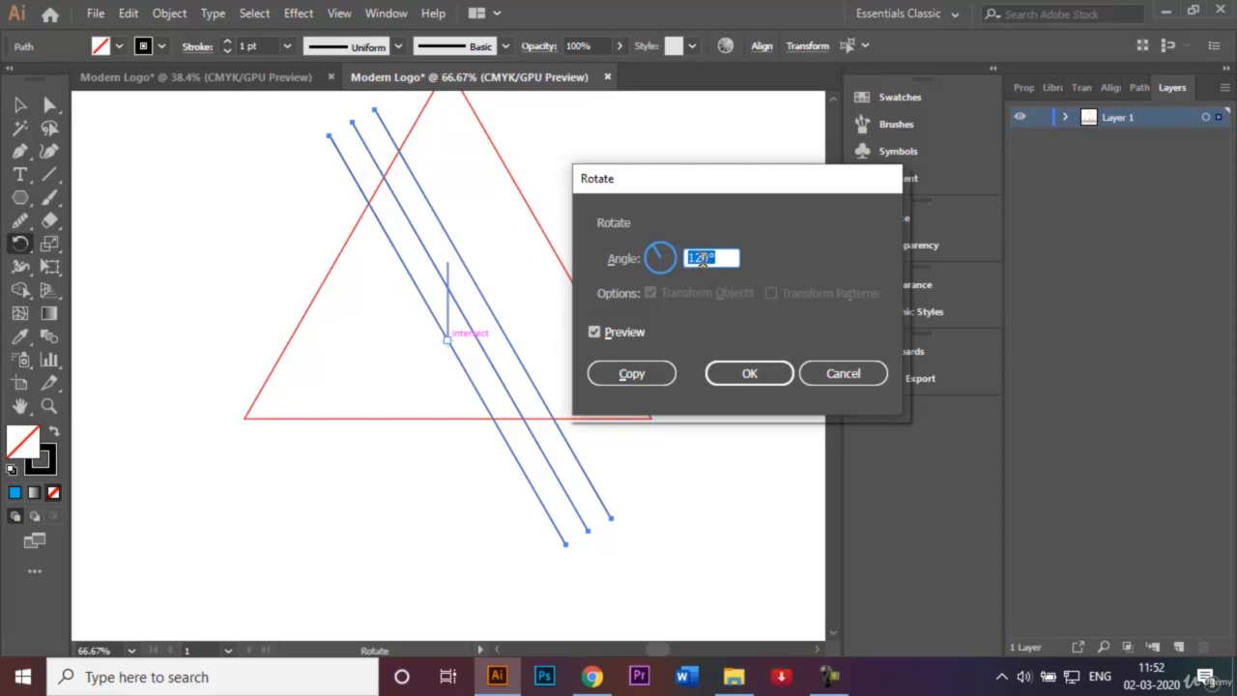
pyautogui.click(651, 377)
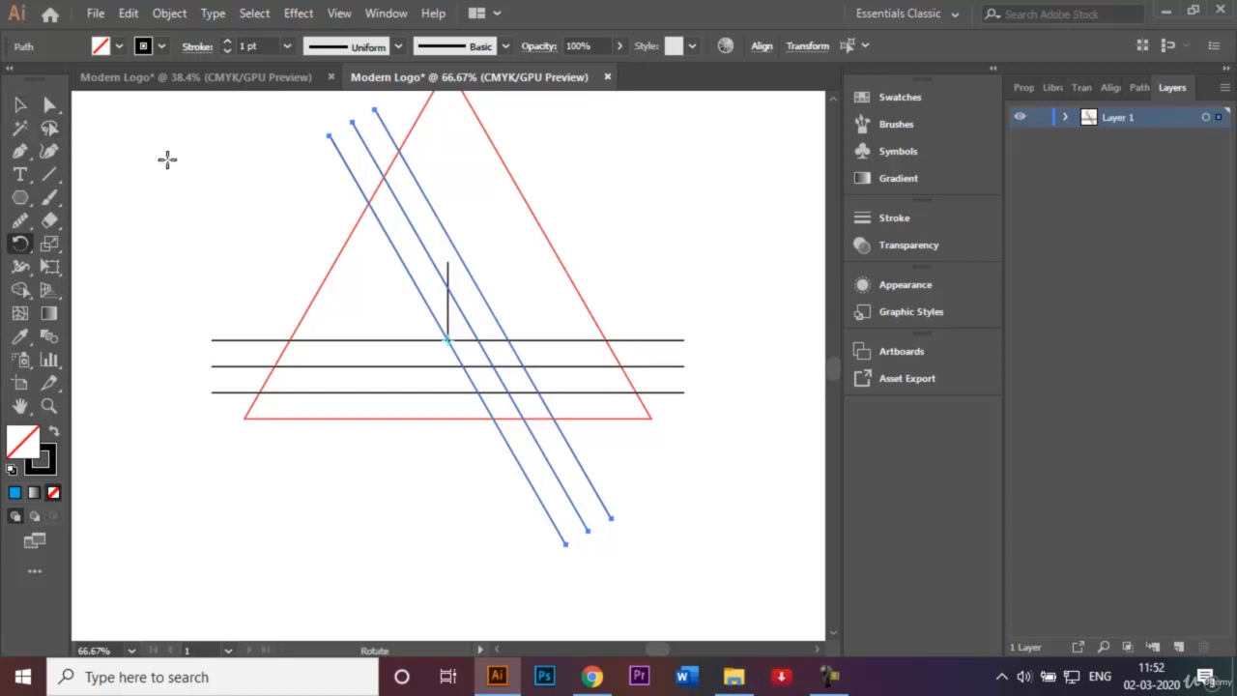
pyautogui.hotkey('ctrl', 'd')
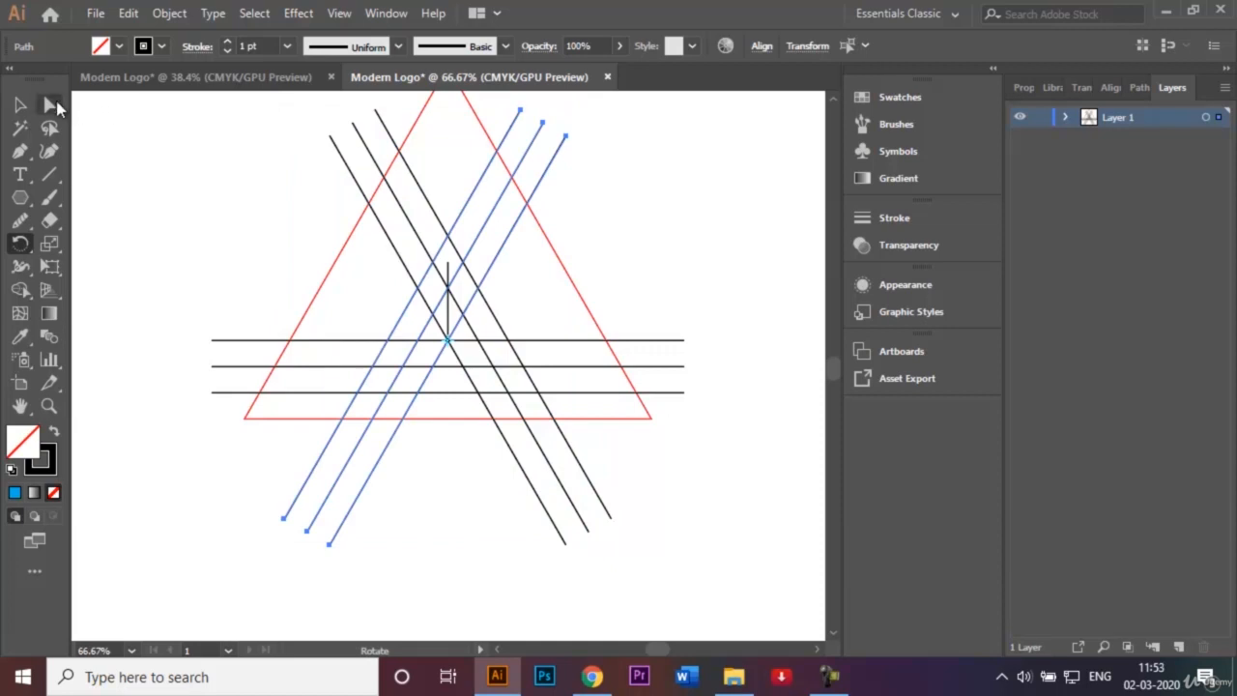
pyautogui.click(22, 105)
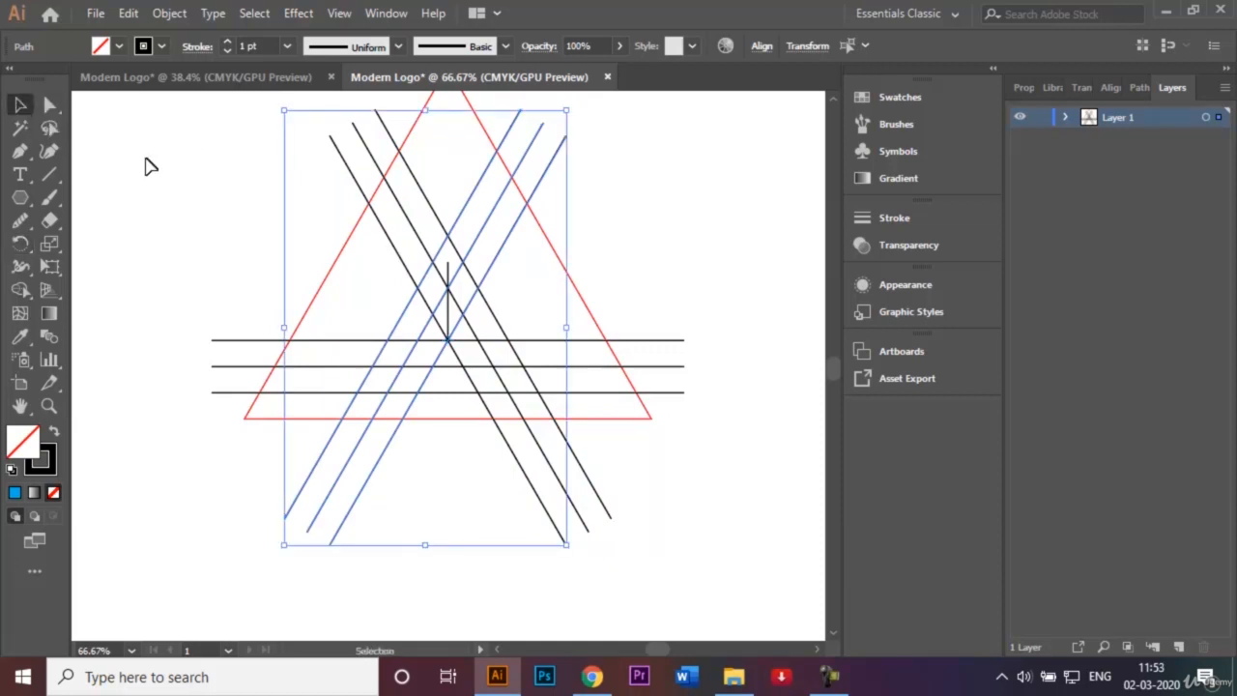
pyautogui.click(145, 166)
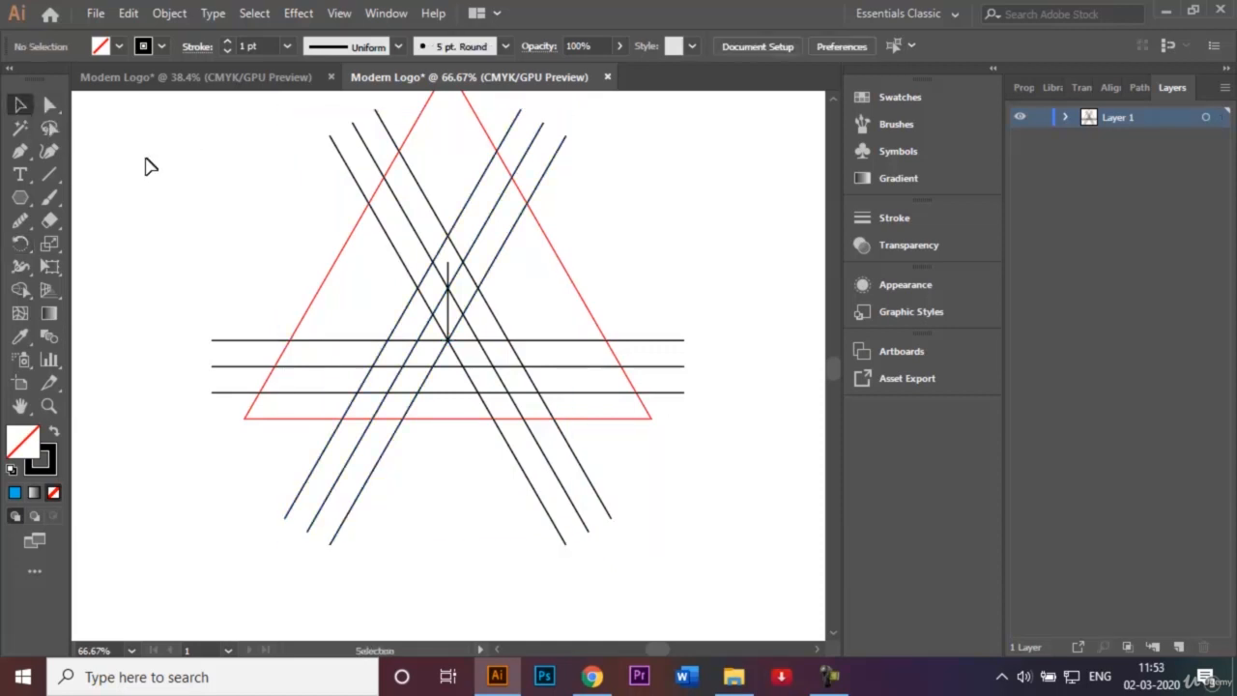
# Delete the short vertical construction line at the centre of the triangle
pyautogui.click(451, 323)
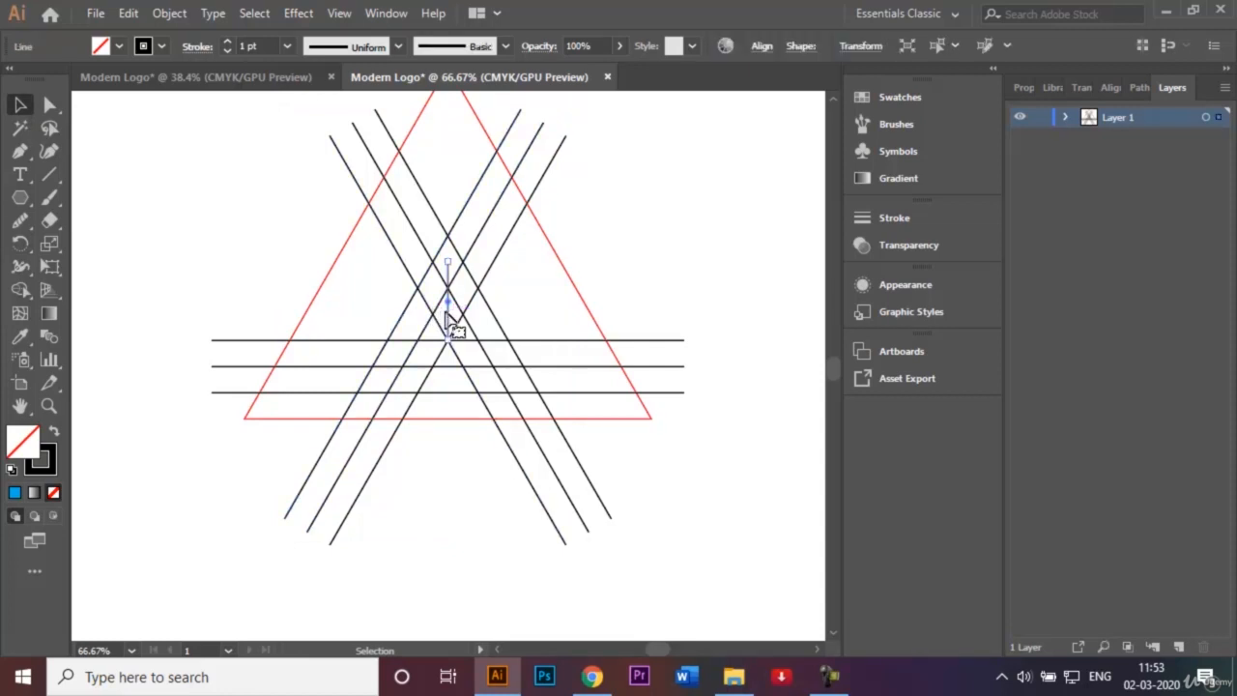
pyautogui.press('p')
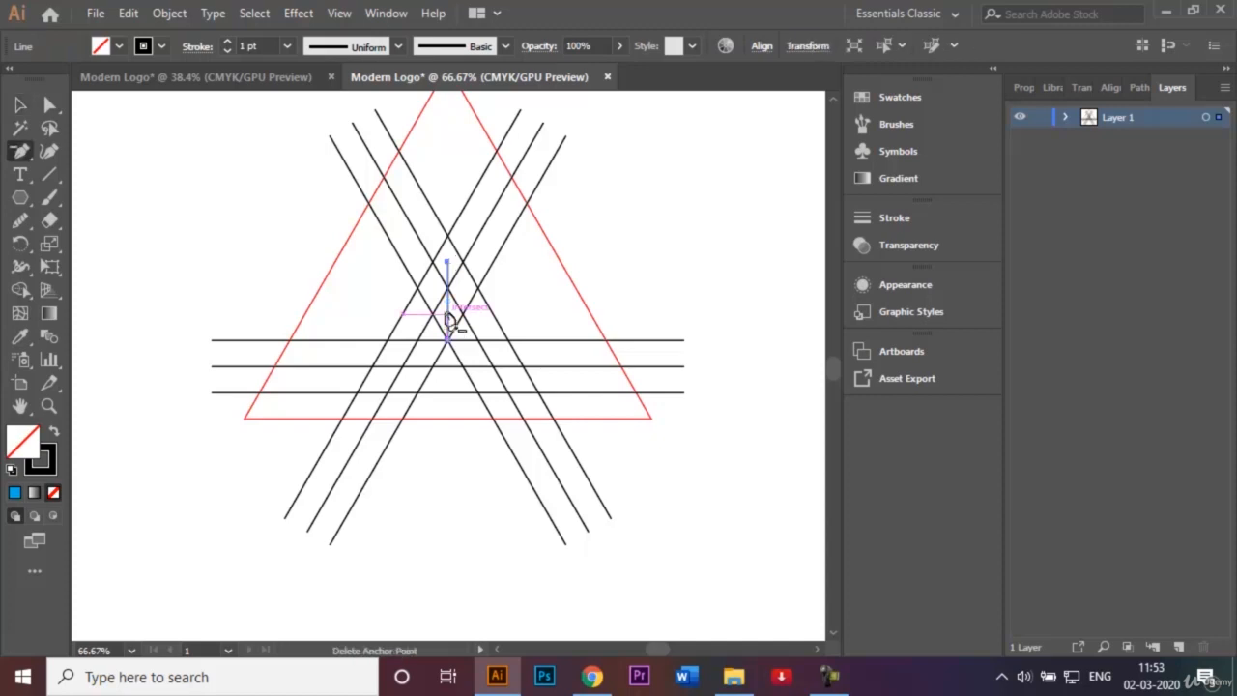
pyautogui.press('Delete')
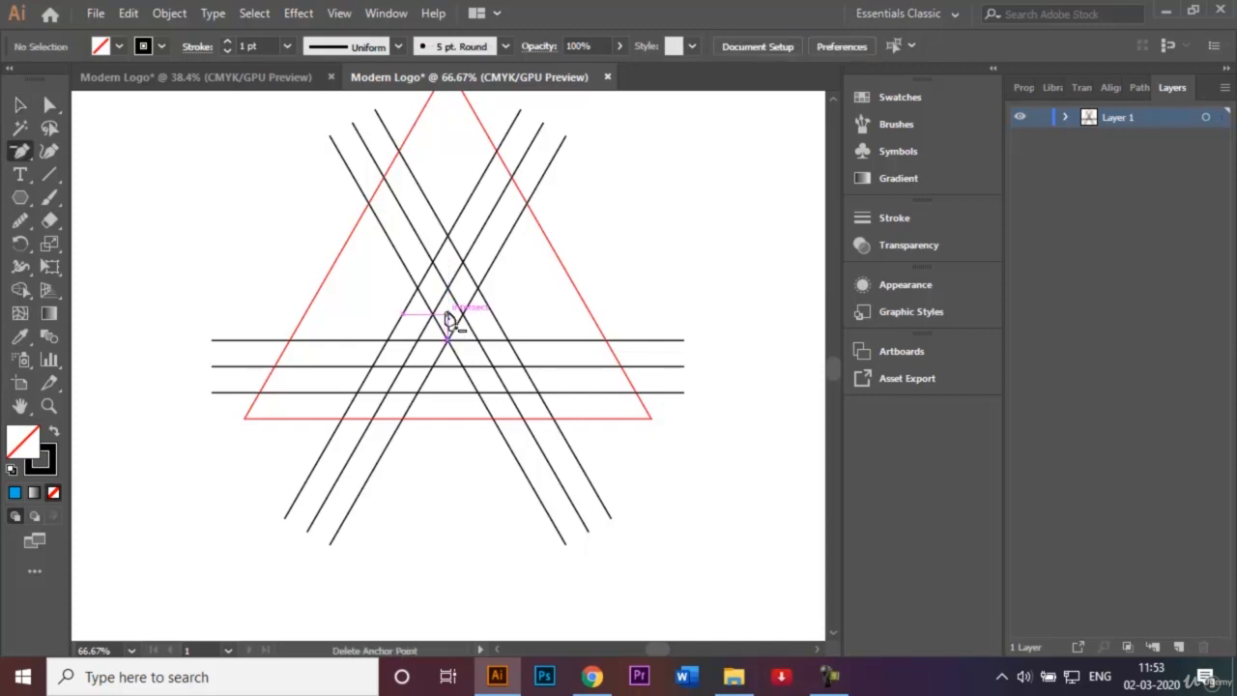
pyautogui.click(17, 110)
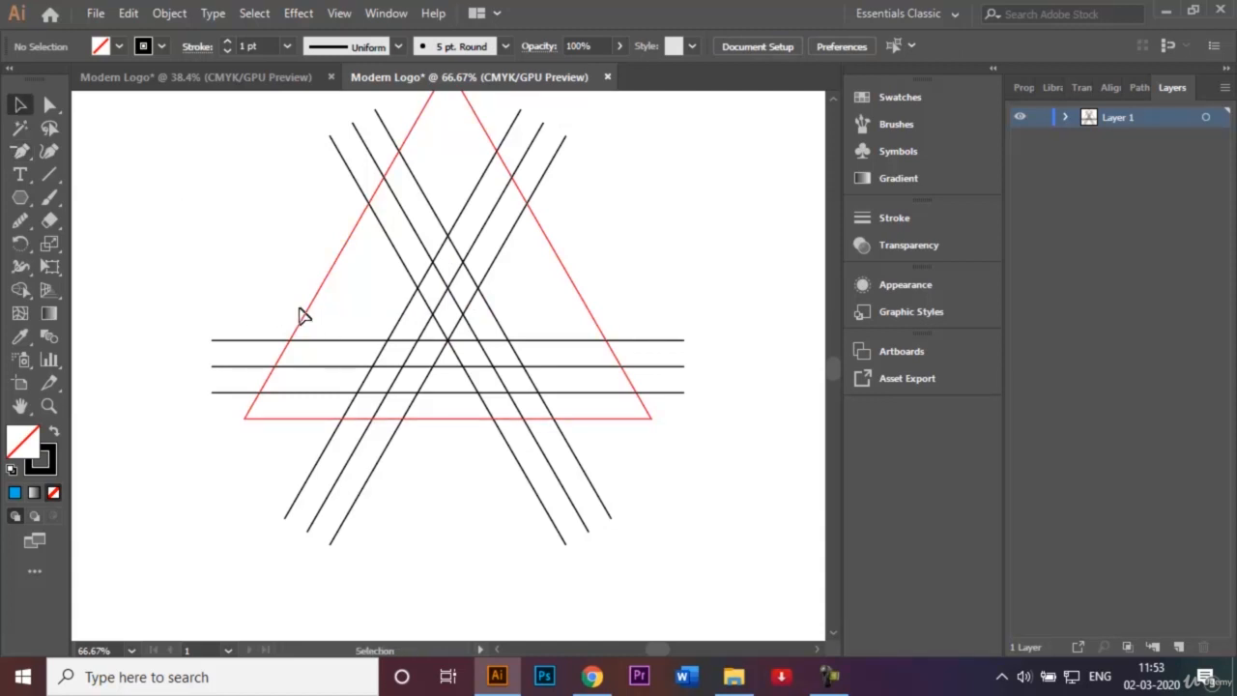
# Round all three corners of the red triangle with a 20 px corner radius
pyautogui.click(830, 96)
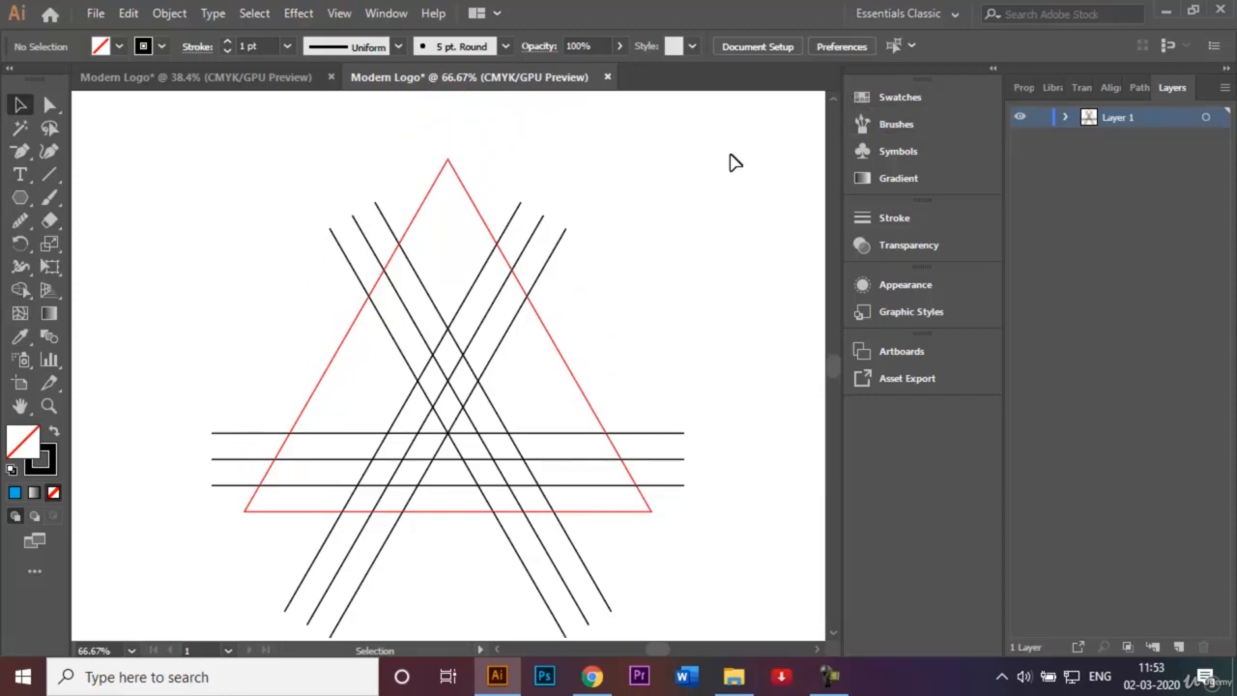
pyautogui.click(469, 206)
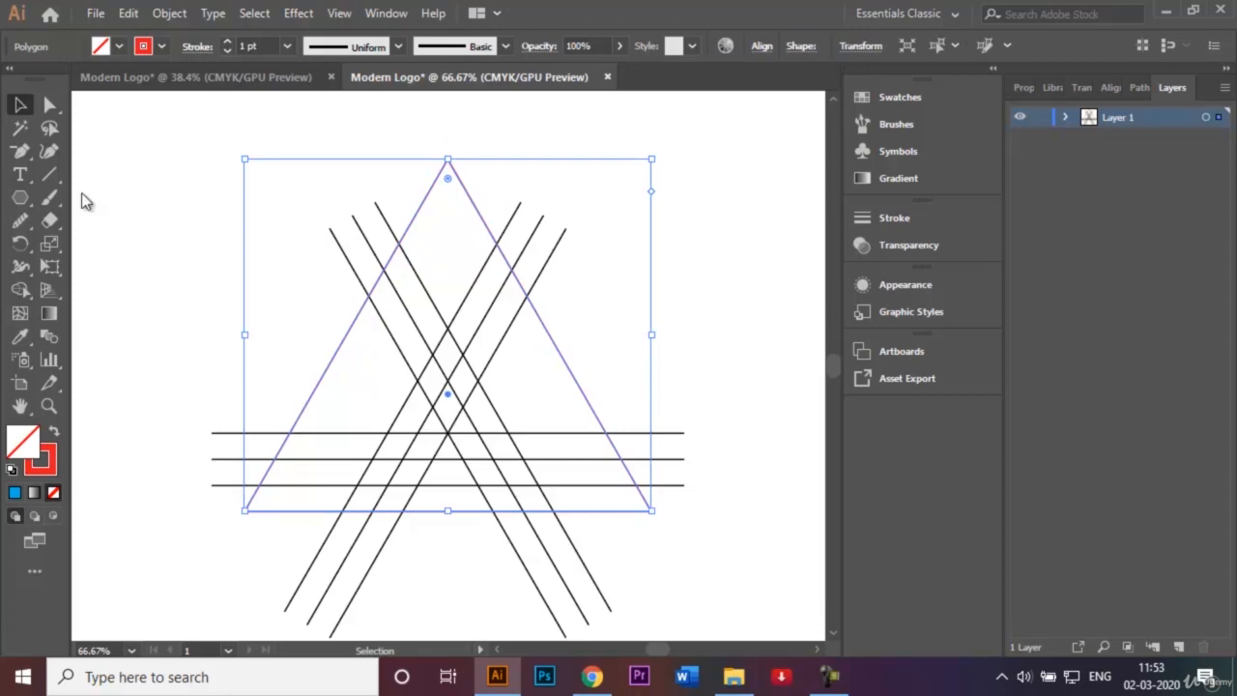
pyautogui.click(51, 106)
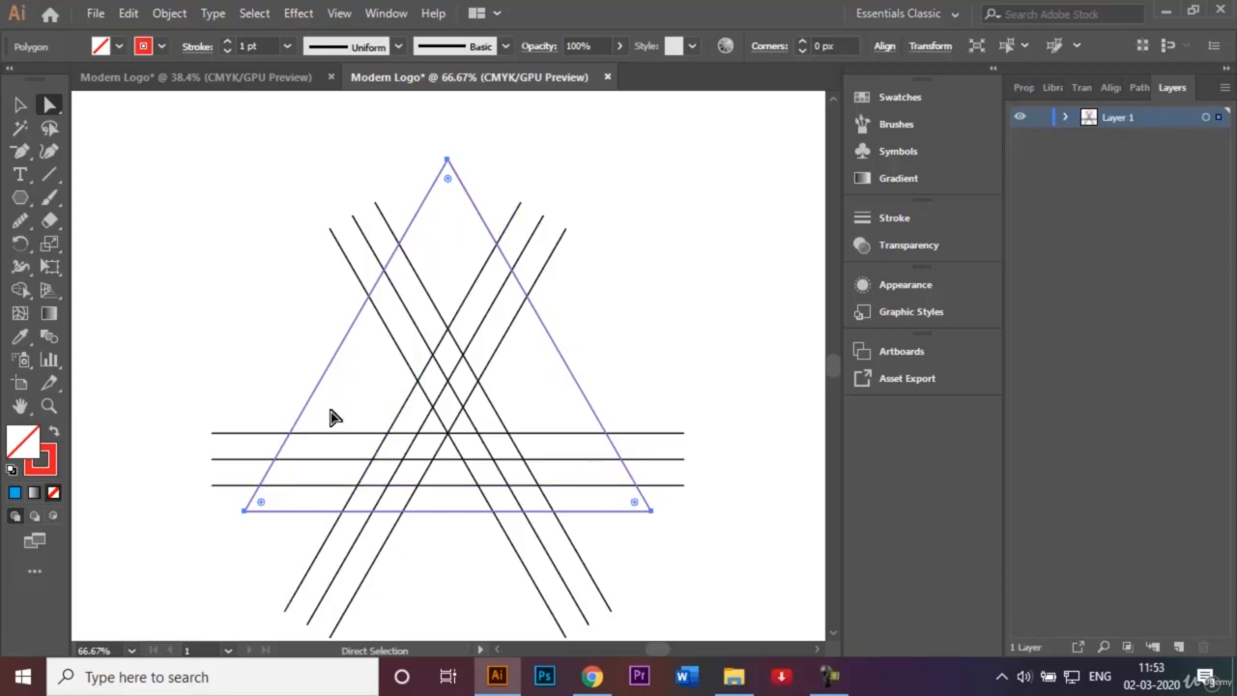
pyautogui.click(816, 45)
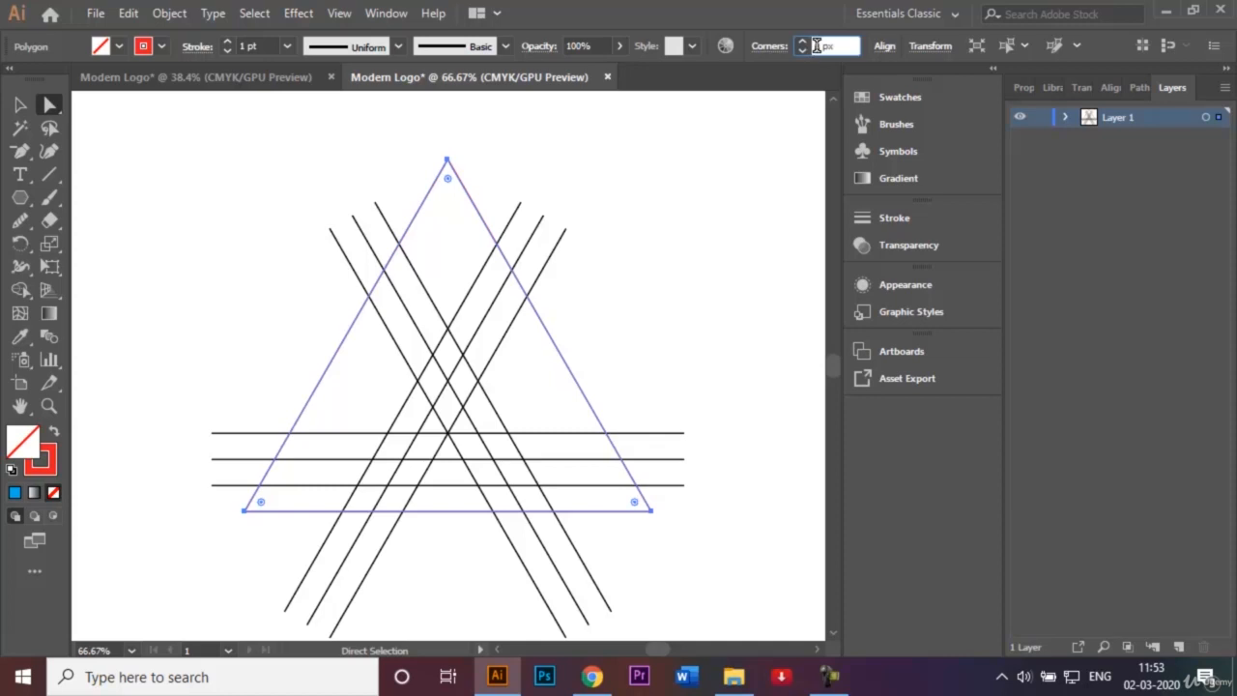
pyautogui.write('5')
pyautogui.press('Return')
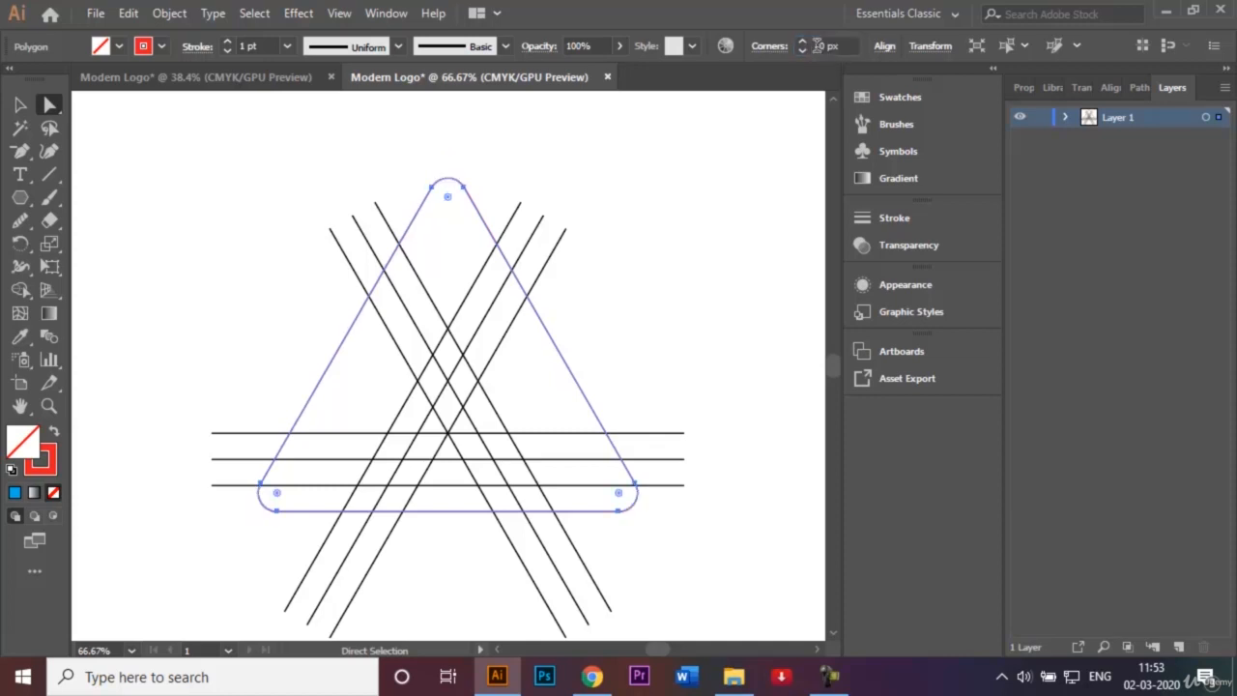
# Move the three lines sloping down to the right toward the triangle's right side and slightly upward, matching the finished reference logo
pyautogui.click(23, 104)
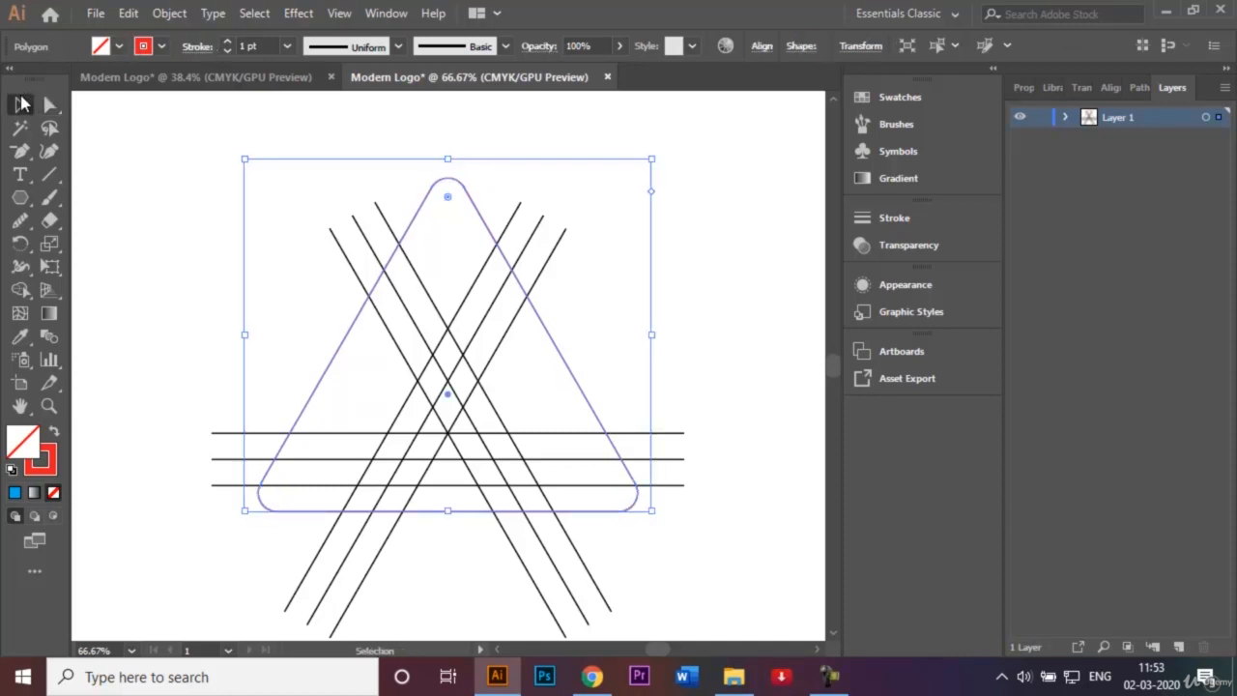
pyautogui.click(170, 200)
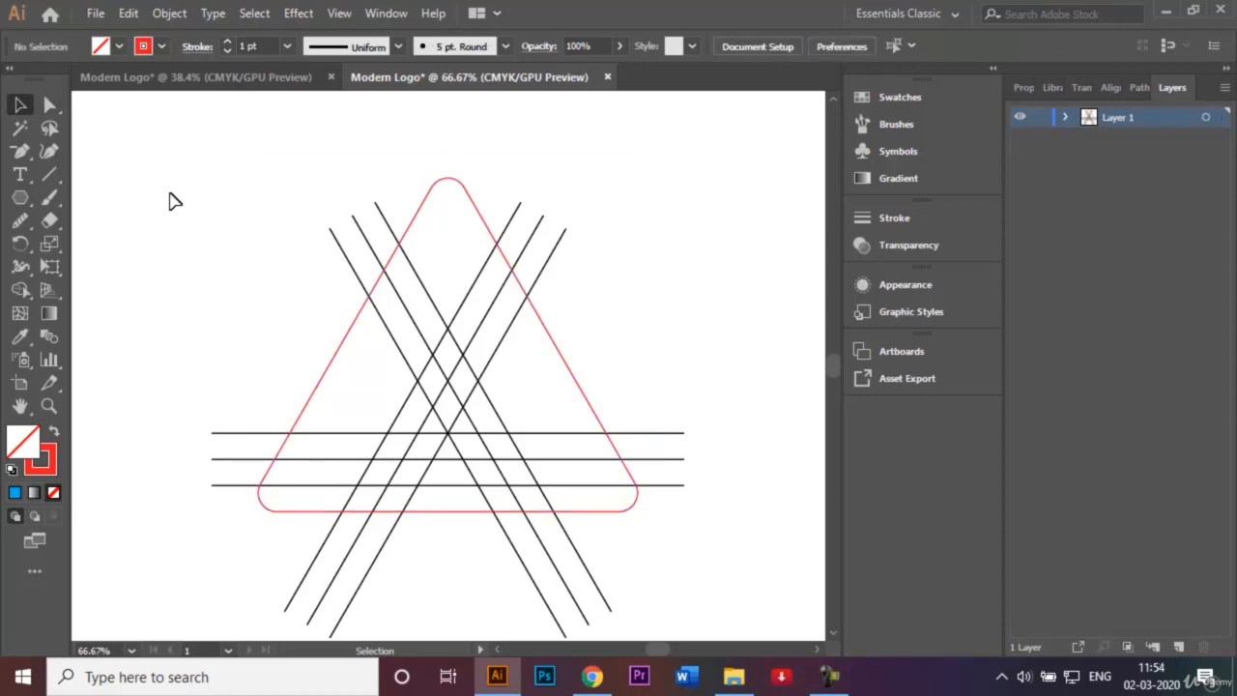
pyautogui.click(165, 89)
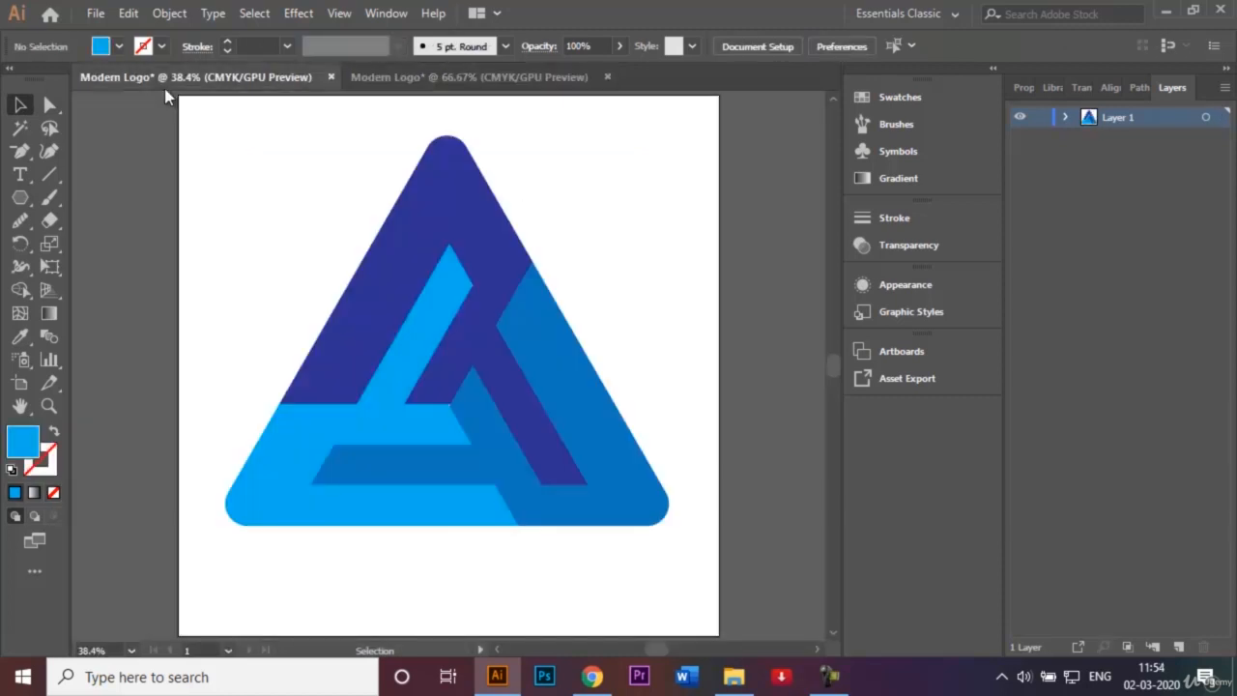
pyautogui.click(396, 76)
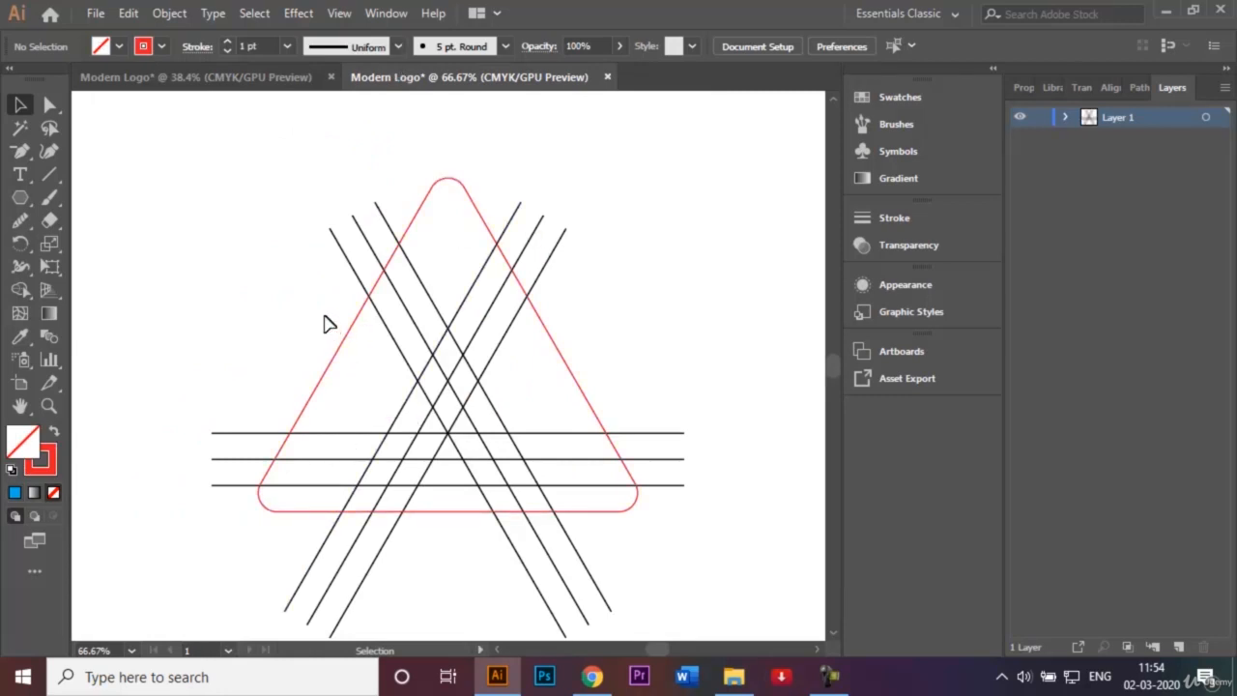
pyautogui.moveTo(297, 193); pyautogui.dragTo(384, 257)
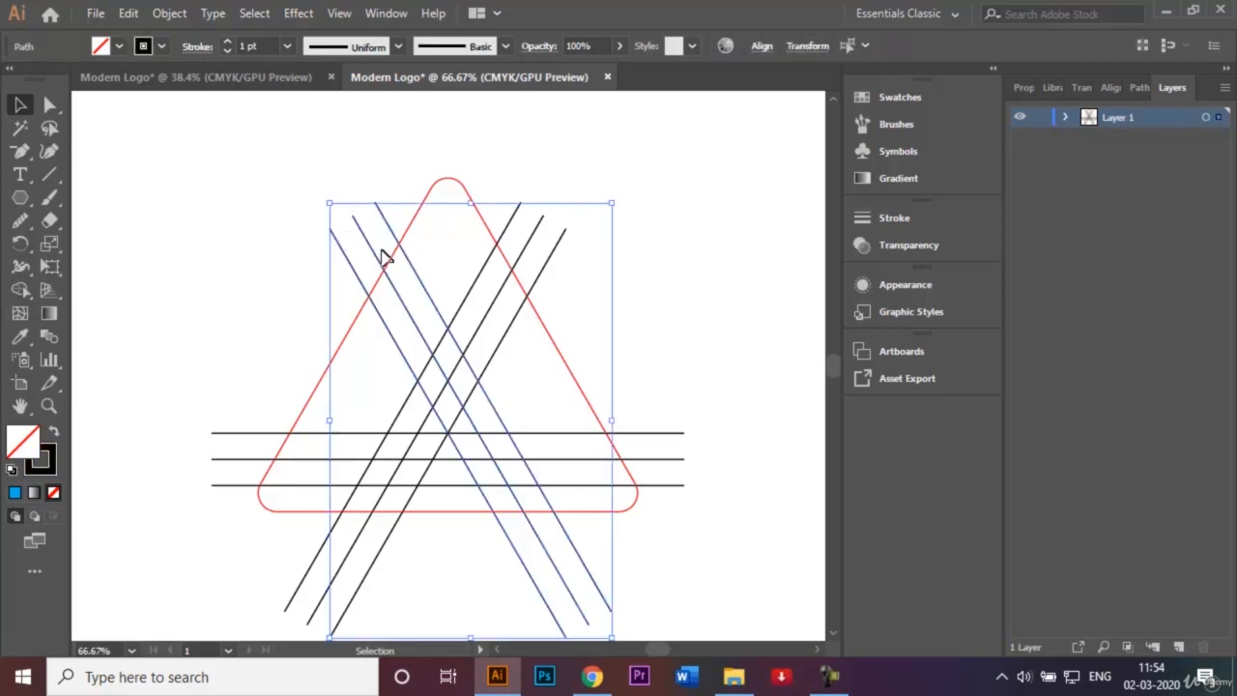
pyautogui.hotkey('shift', 'Right')
pyautogui.hotkey('shift', 'Right')
pyautogui.hotkey('shift', 'Right')
pyautogui.hotkey('shift', 'Right')
pyautogui.hotkey('shift', 'Right')
pyautogui.hotkey('shift', 'Right')
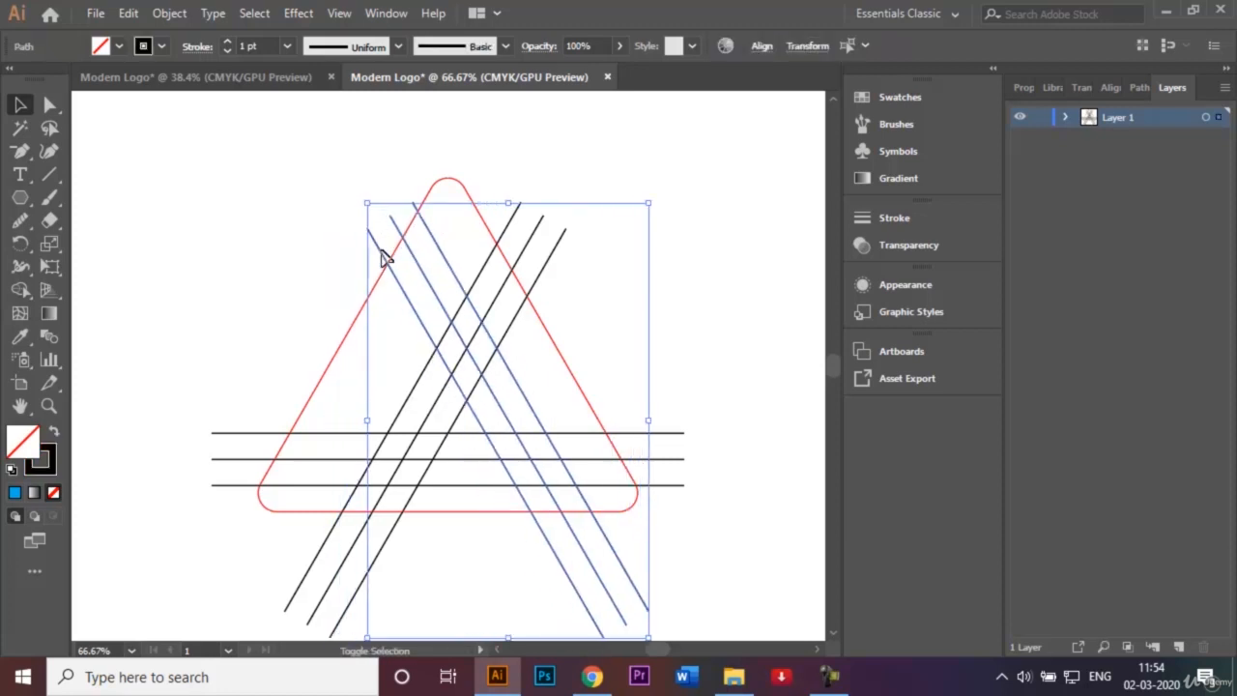
pyautogui.hotkey('shift', 'Up')
pyautogui.hotkey('shift', 'Up')
pyautogui.hotkey('shift', 'Left')
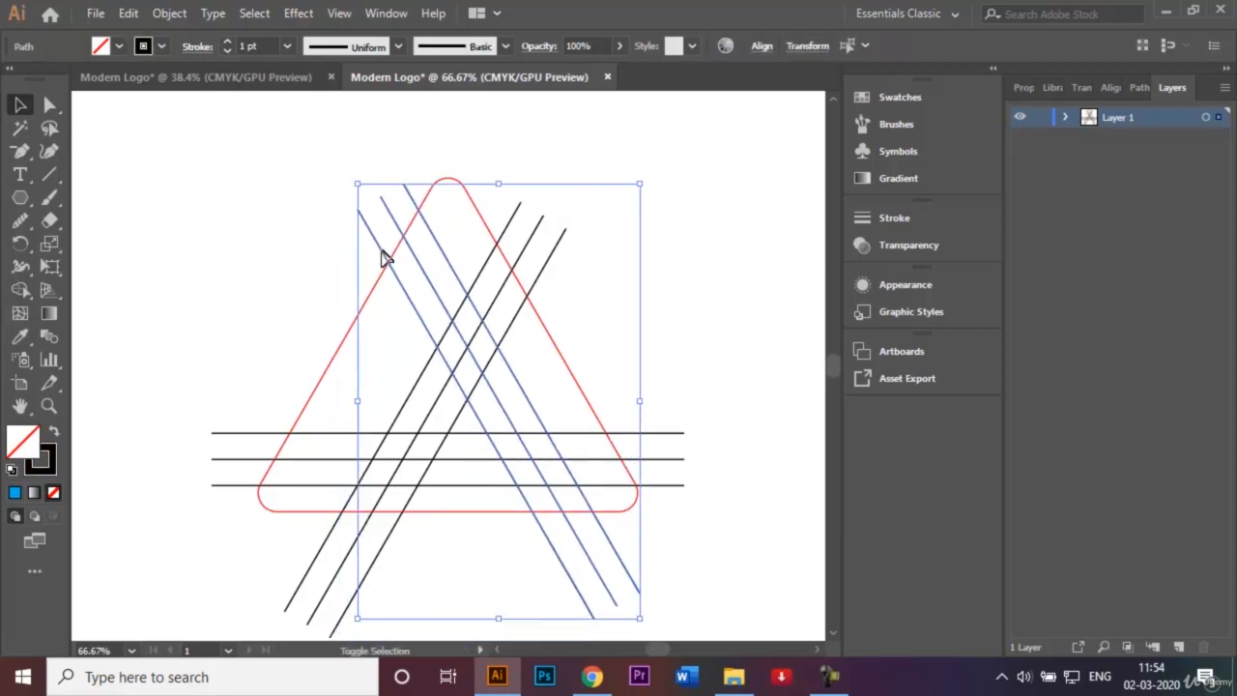
pyautogui.hotkey('shift', 'Right')
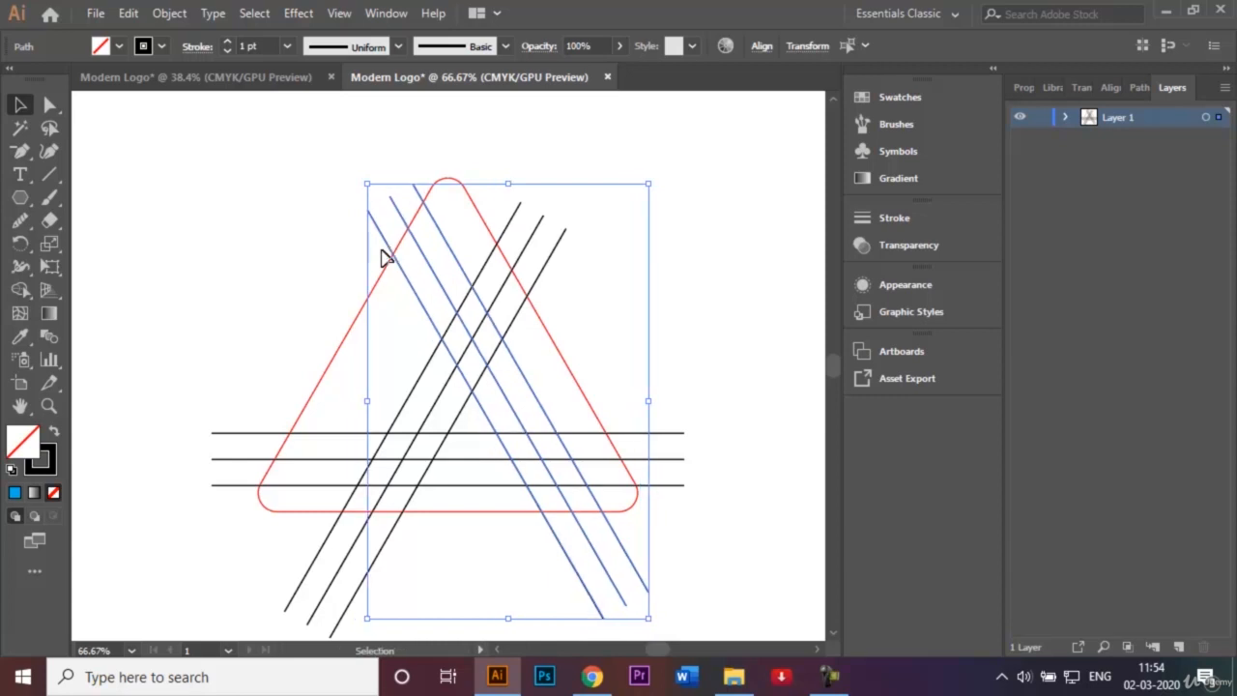
pyautogui.click(606, 280)
# Move the three lines sloping down to the left toward the triangle's left side and slightly upward, mirroring the opposite set
pyautogui.moveTo(587, 286); pyautogui.dragTo(513, 196)
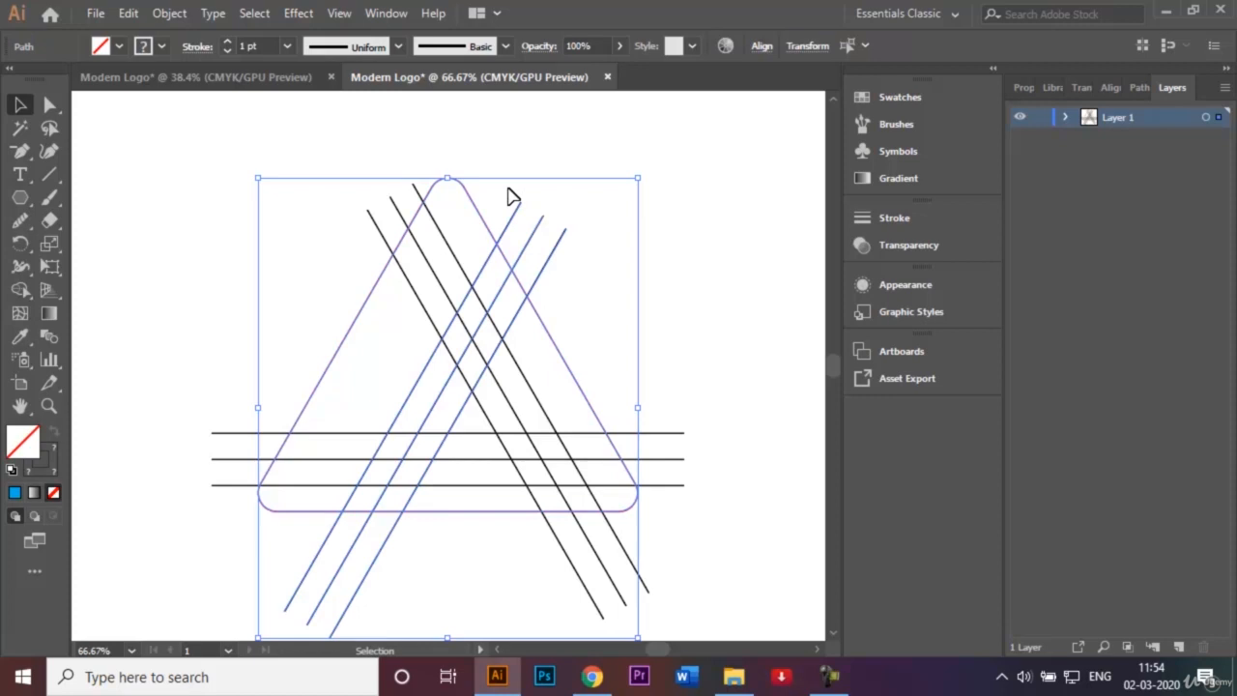
pyautogui.click(568, 276)
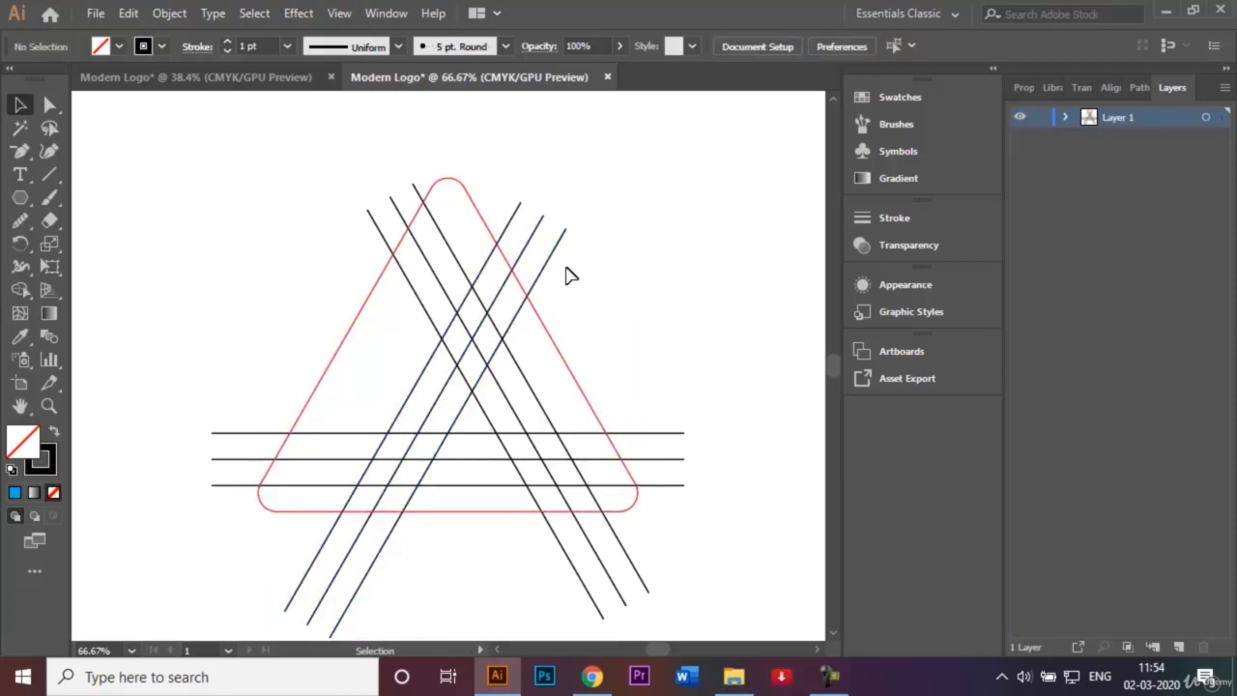
pyautogui.click(515, 203)
pyautogui.hotkey('shift', 'Left')
pyautogui.hotkey('shift', 'Left')
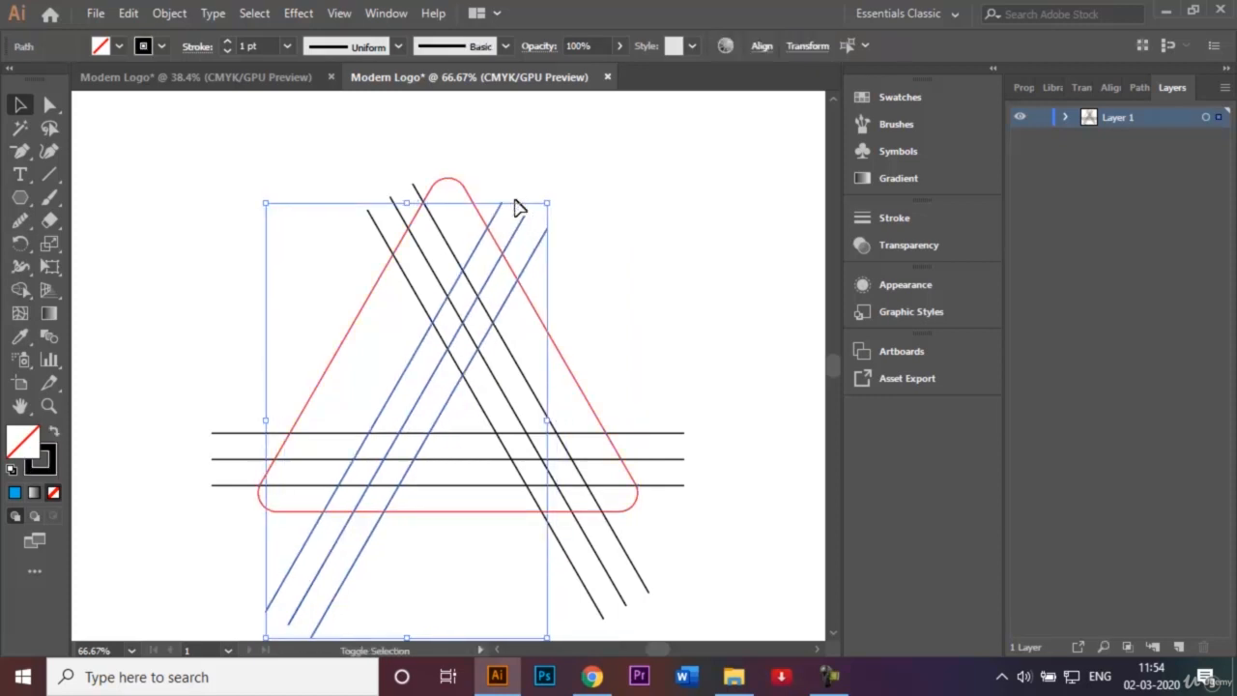
pyautogui.hotkey('shift', 'Left')
pyautogui.hotkey('shift', 'Left')
pyautogui.hotkey('shift', 'Left')
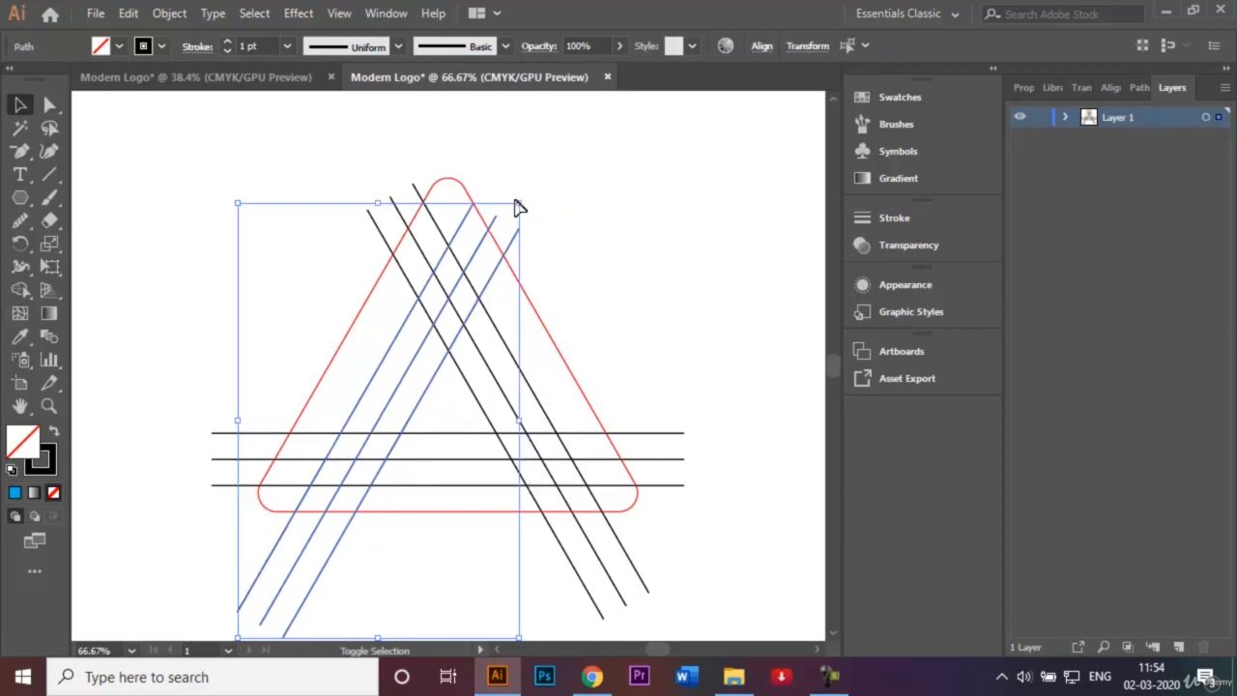
pyautogui.hotkey('shift', 'Up')
pyautogui.hotkey('shift', 'Up')
pyautogui.hotkey('shift', 'Right')
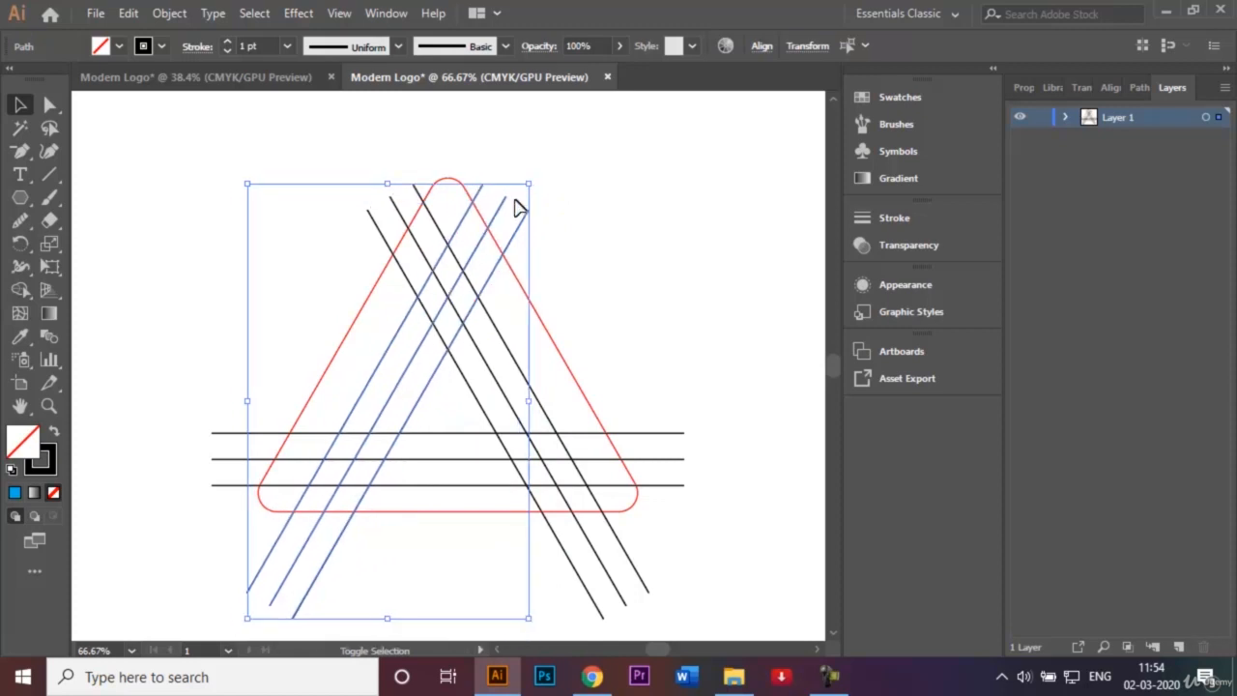
pyautogui.click(618, 246)
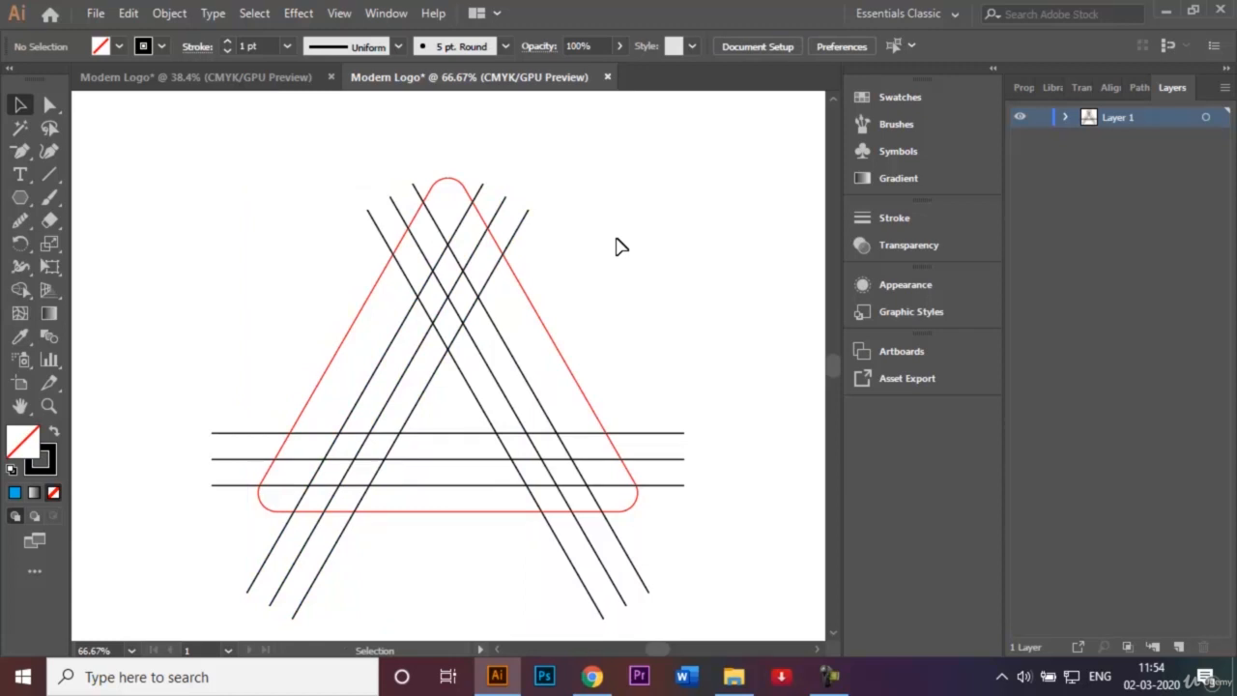
# Select the triangle with all construction lines and set up the Shape Builder tool with a CMYK Cyan fill
pyautogui.moveTo(298, 177); pyautogui.dragTo(588, 519)
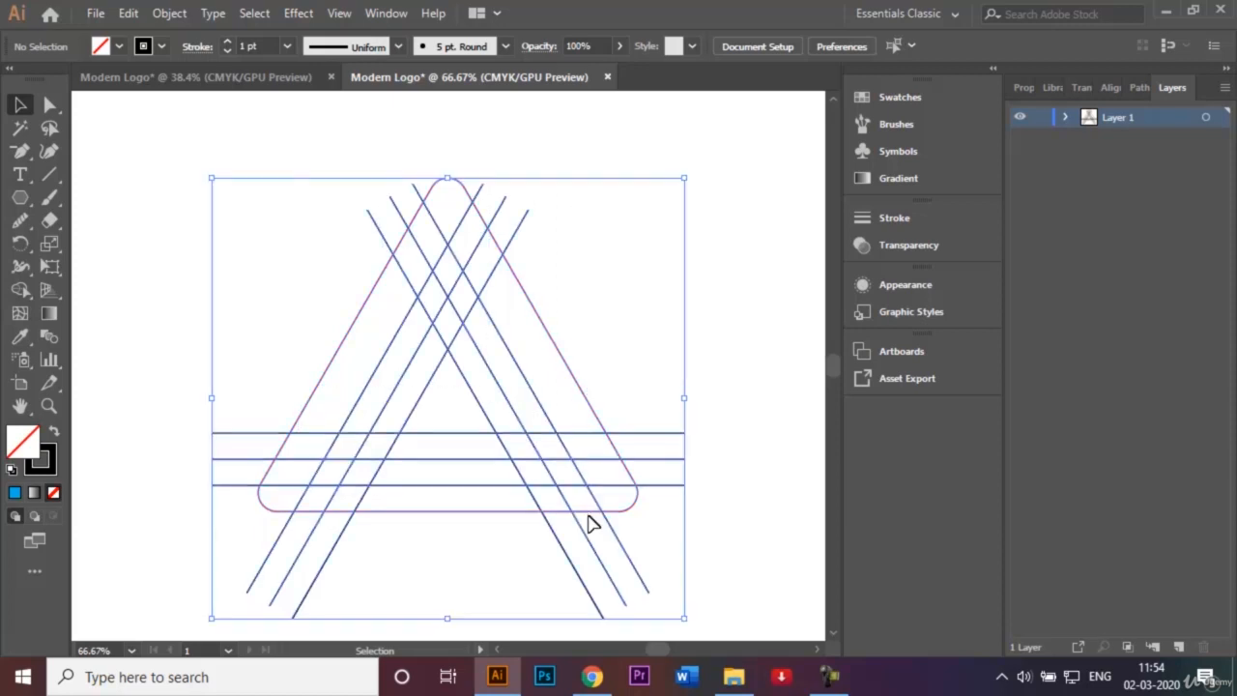
pyautogui.click(20, 290)
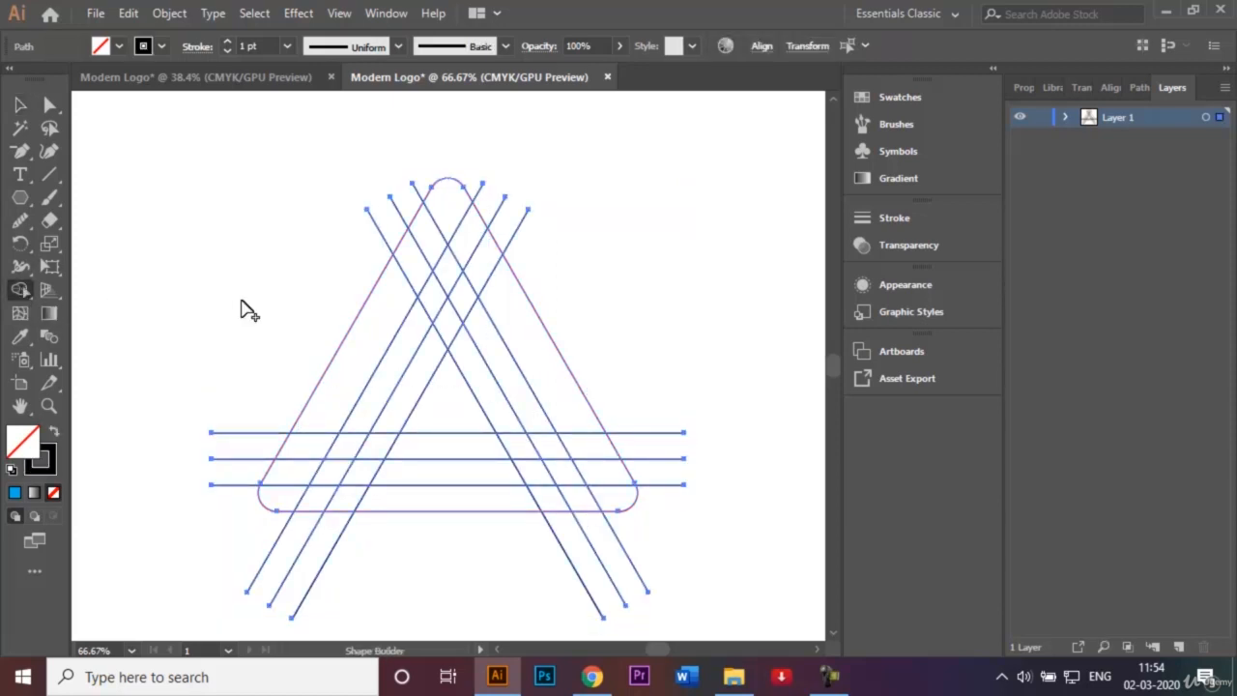
pyautogui.click(114, 46)
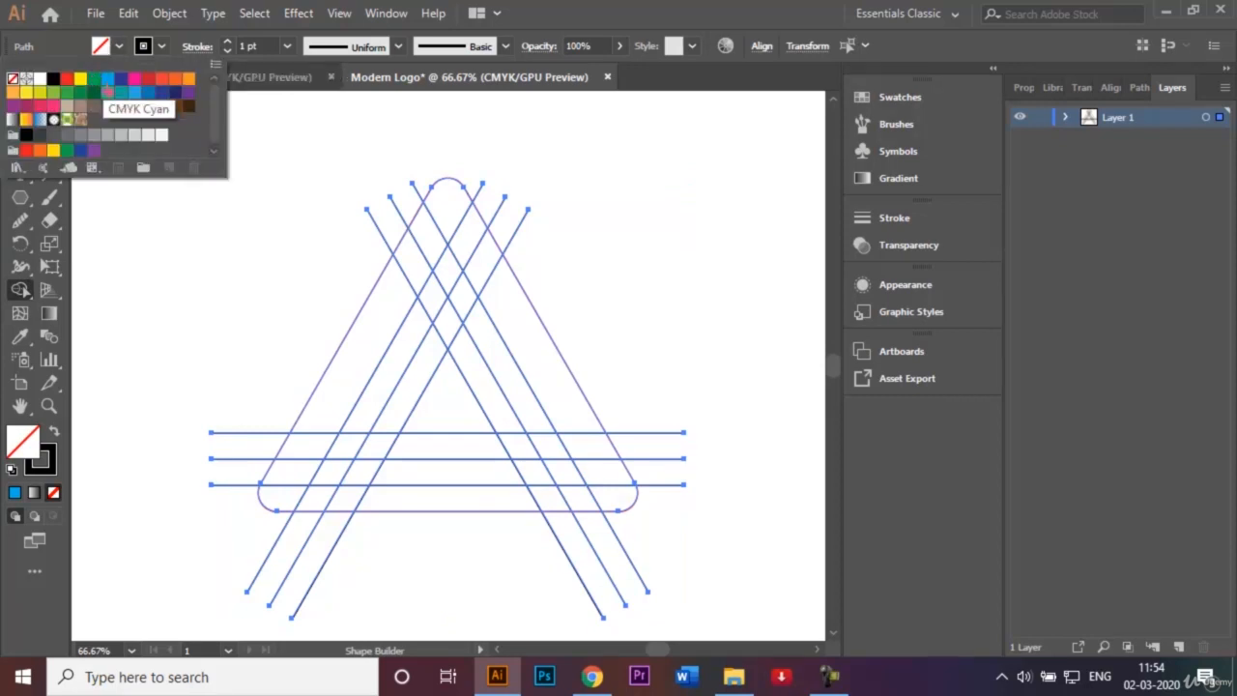
pyautogui.click(108, 79)
pyautogui.click(171, 226)
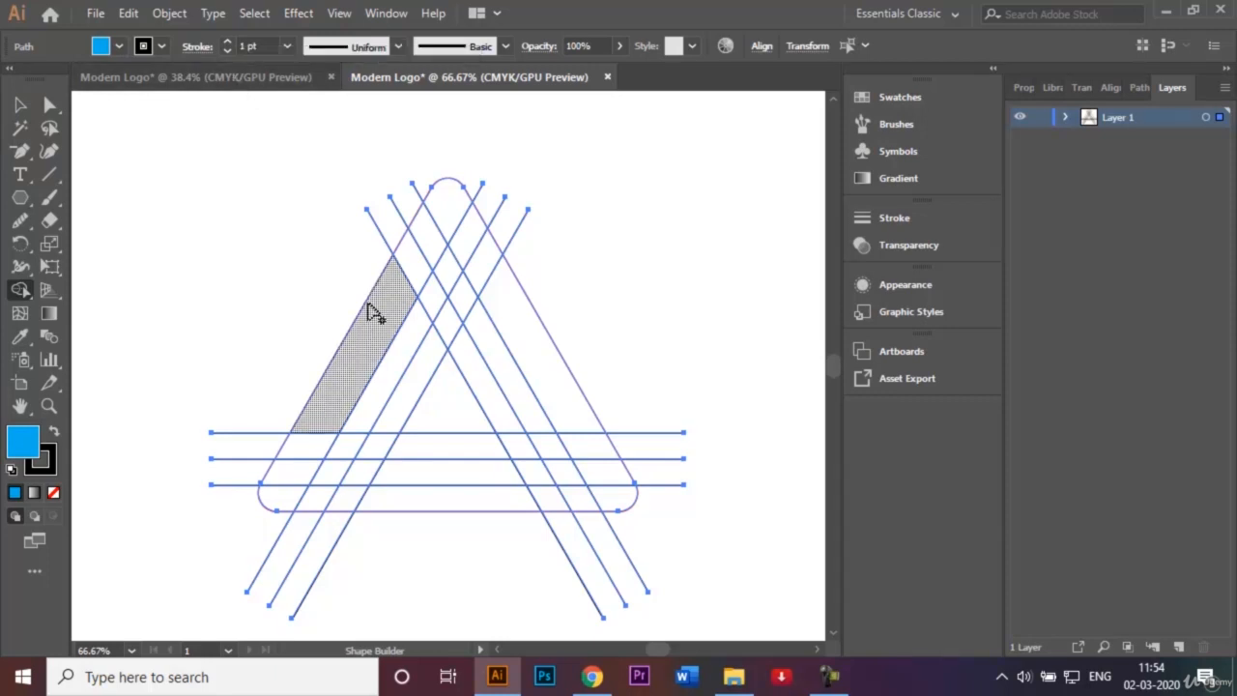
# Merge the lower-left corner, both horizontal base bars and the inner left diagonal strip into one cyan piece, following the reference logo
pyautogui.click(224, 85)
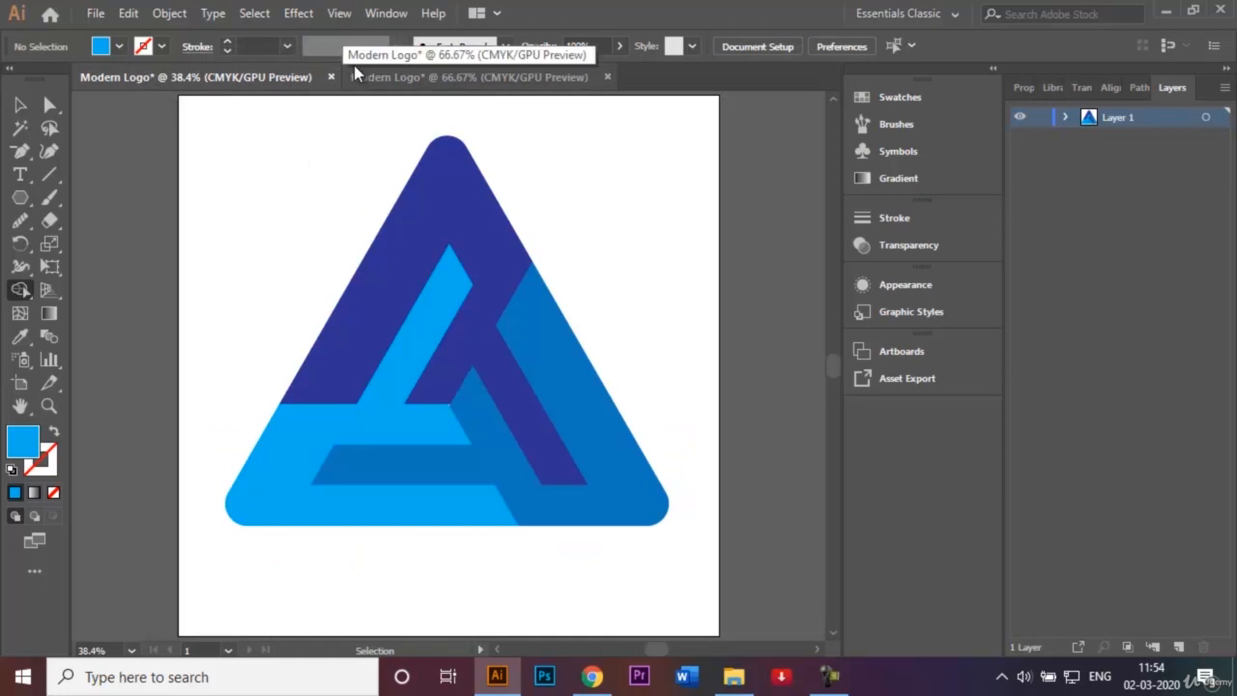
pyautogui.click(410, 85)
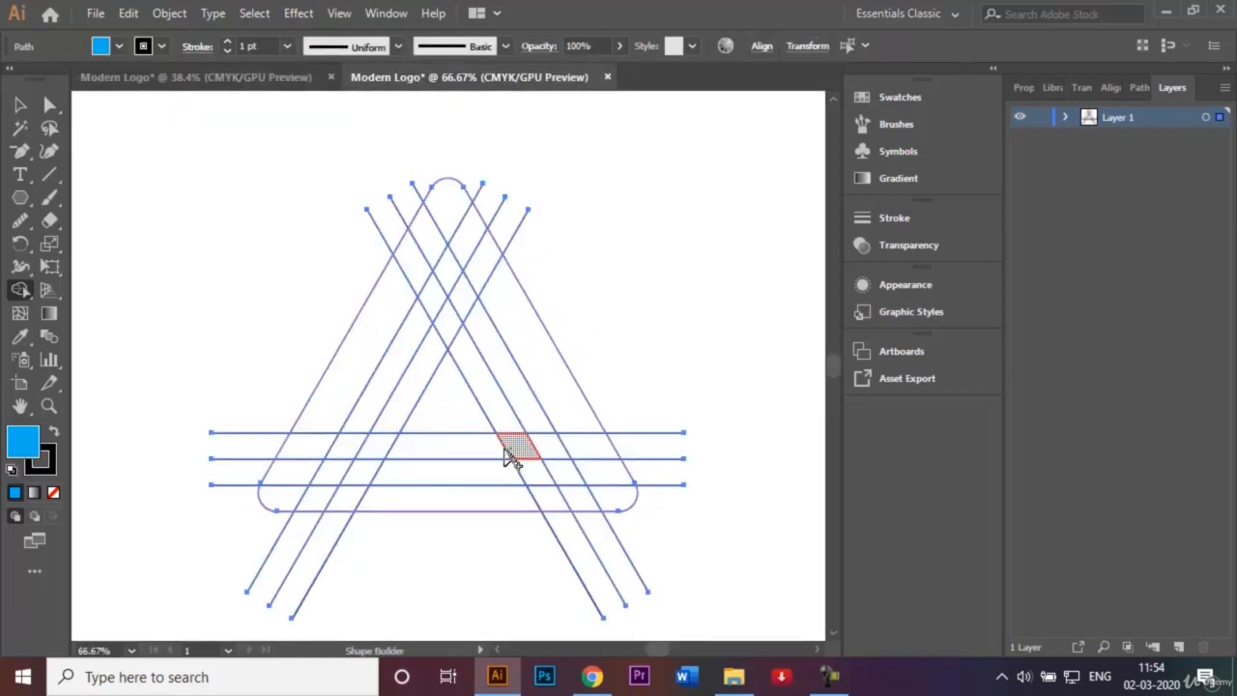
pyautogui.moveTo(510, 458)
pyautogui.mouseDown()
pyautogui.moveTo(304, 443)
pyautogui.moveTo(284, 484)
pyautogui.moveTo(308, 507)
pyautogui.moveTo(553, 507)
pyautogui.mouseUp()
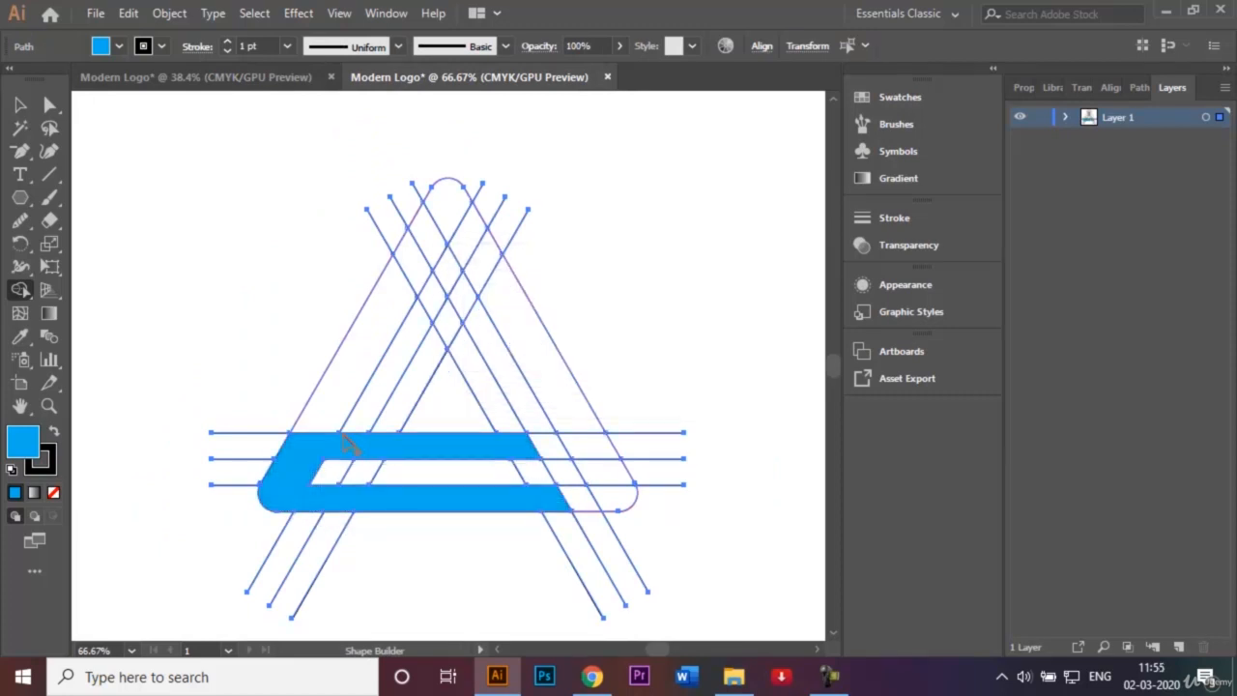
pyautogui.moveTo(355, 445)
pyautogui.mouseDown()
pyautogui.moveTo(434, 293)
pyautogui.moveTo(452, 286)
pyautogui.mouseUp()
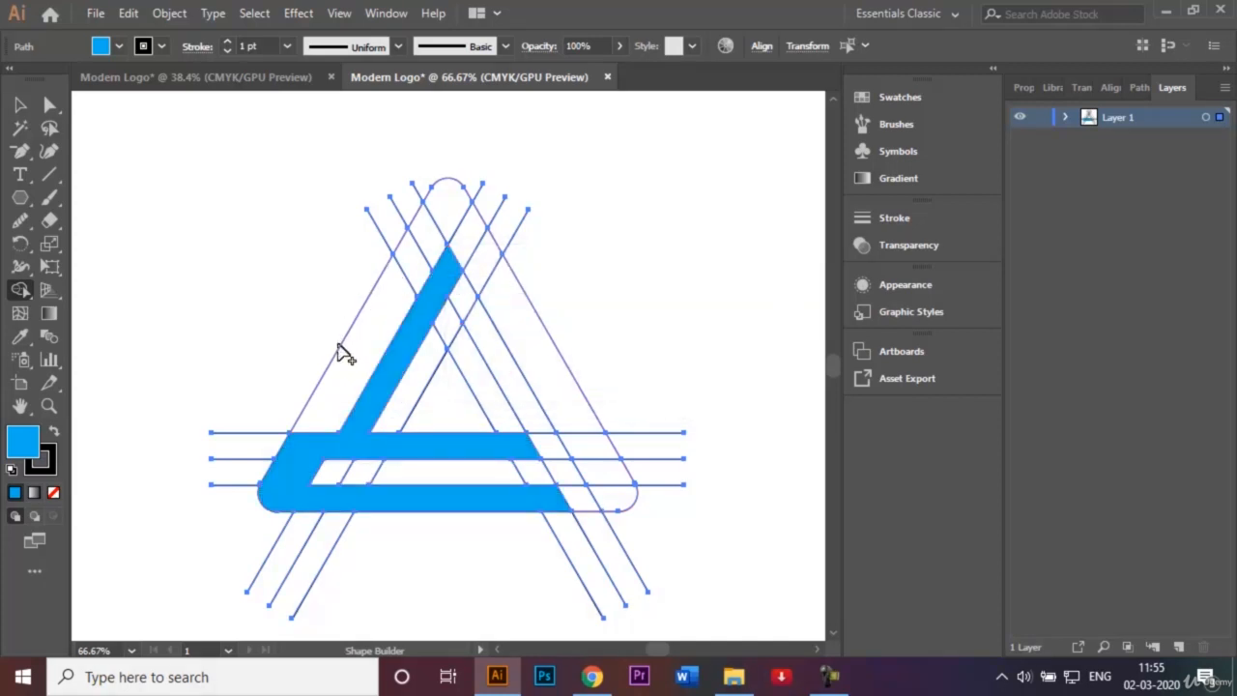
pyautogui.moveTo(352, 379)
pyautogui.mouseDown()
pyautogui.moveTo(437, 237)
pyautogui.moveTo(463, 172)
pyautogui.moveTo(465, 227)
pyautogui.moveTo(548, 346)
pyautogui.mouseUp()
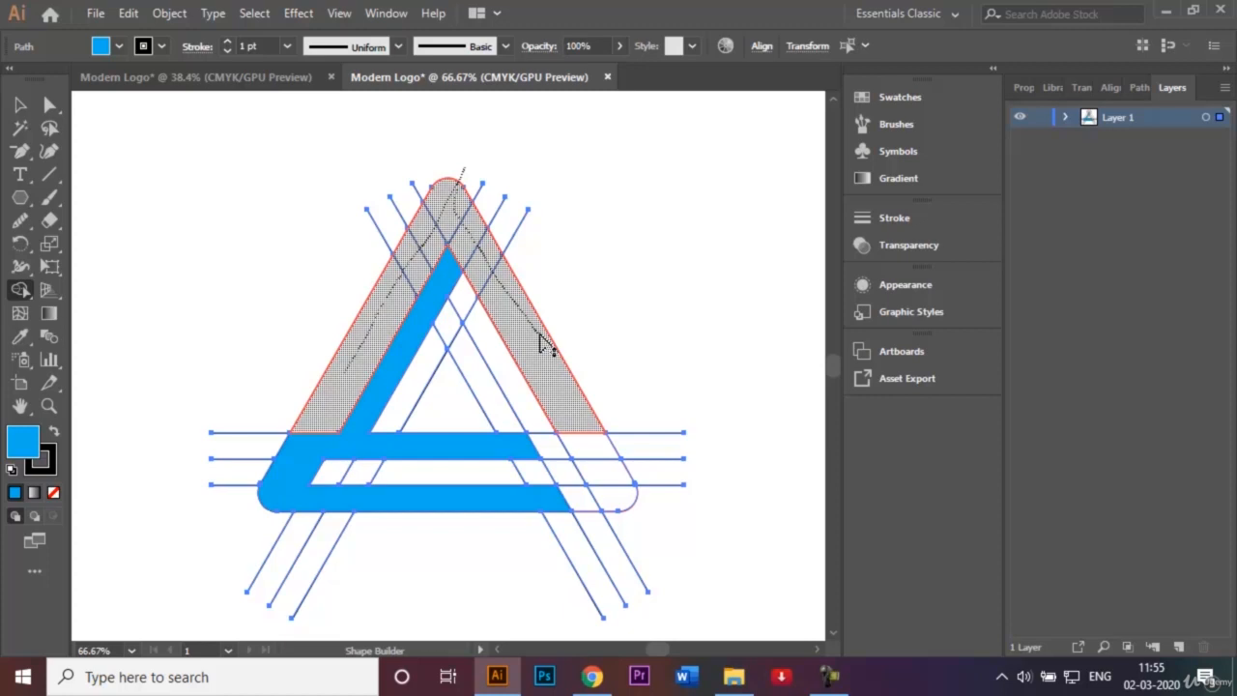
pyautogui.moveTo(540, 337)
pyautogui.mouseDown()
pyautogui.moveTo(610, 492)
pyautogui.moveTo(580, 507)
pyautogui.mouseUp()
pyautogui.click(257, 77)
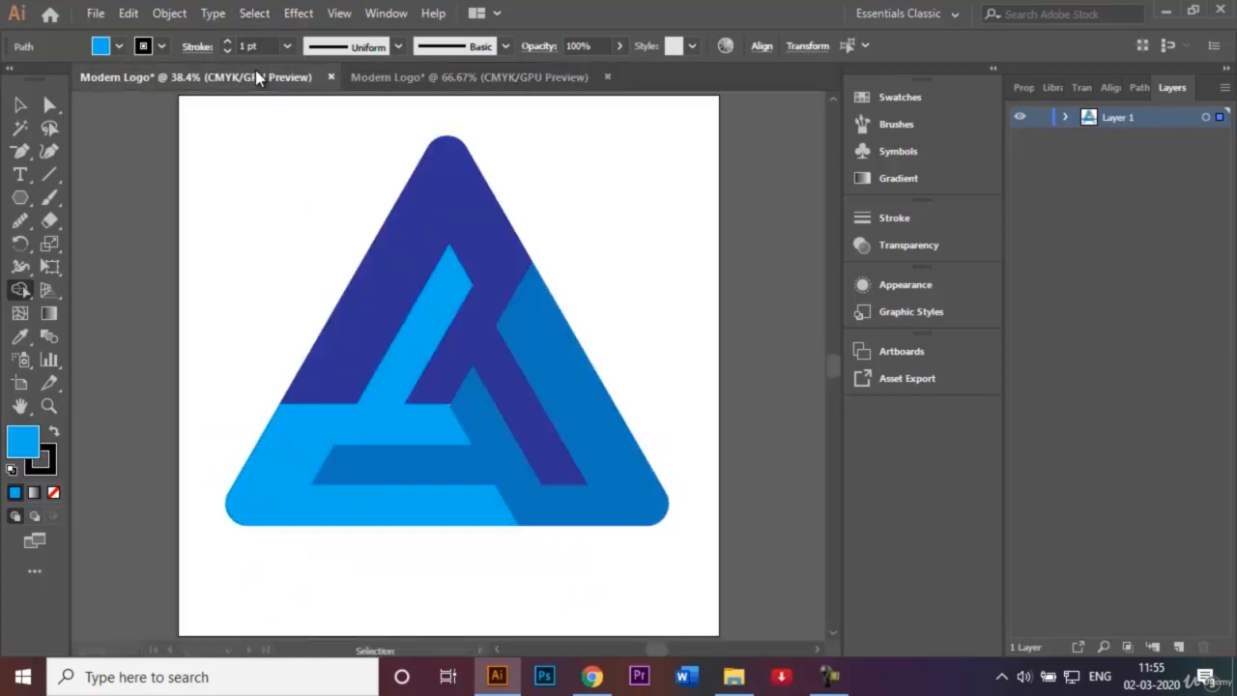
pyautogui.click(426, 78)
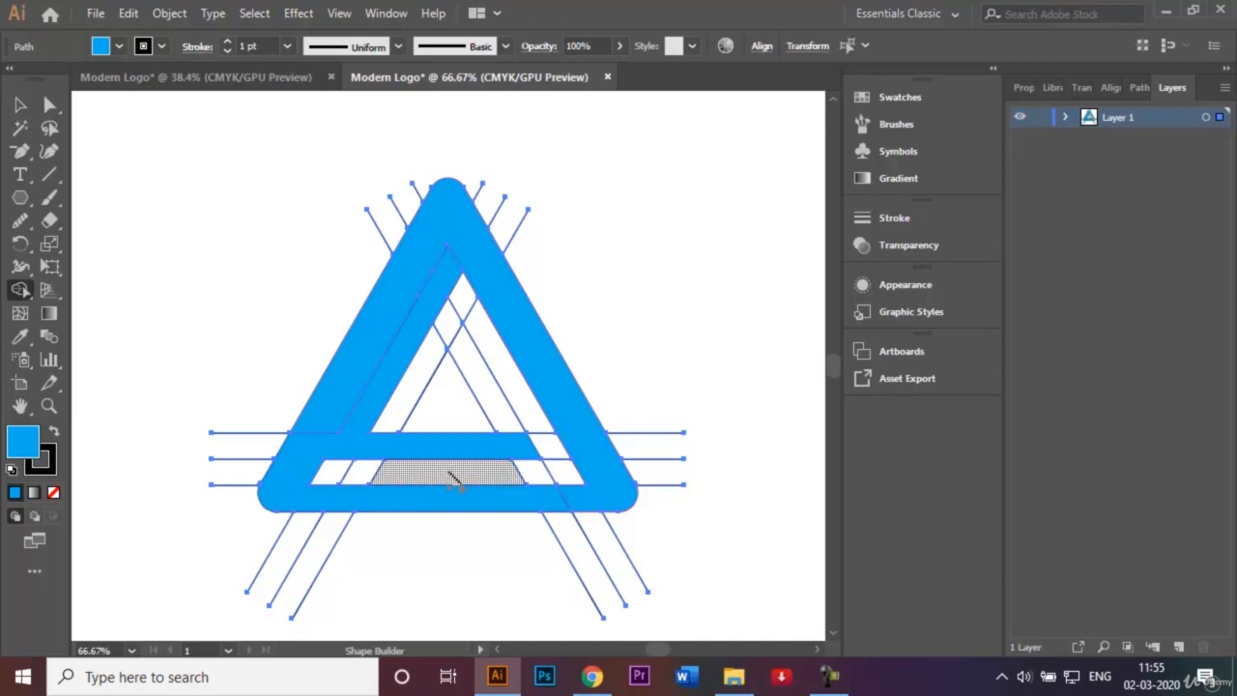
pyautogui.hotkey('ctrl', 'z')
pyautogui.hotkey('shift', 'm')
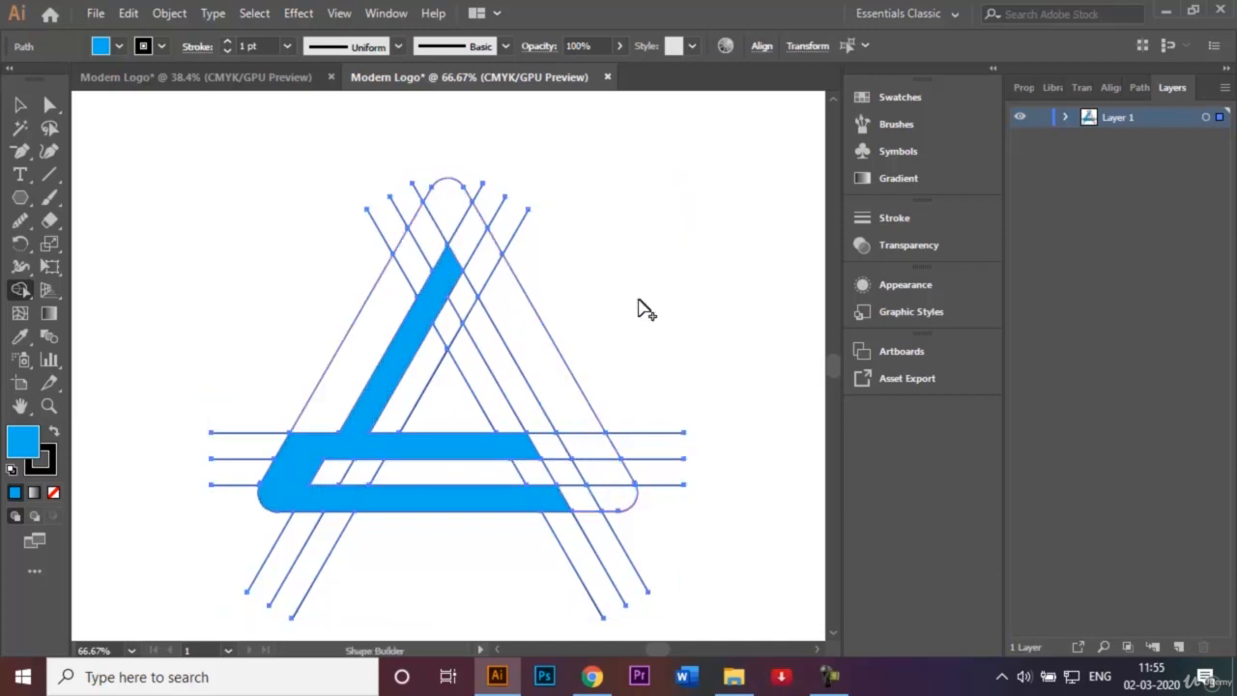
# Merge the outer left side, rounded apex, innermost left strip and middle right diagonal strip into a second cyan piece, following the reference logo
pyautogui.click(249, 85)
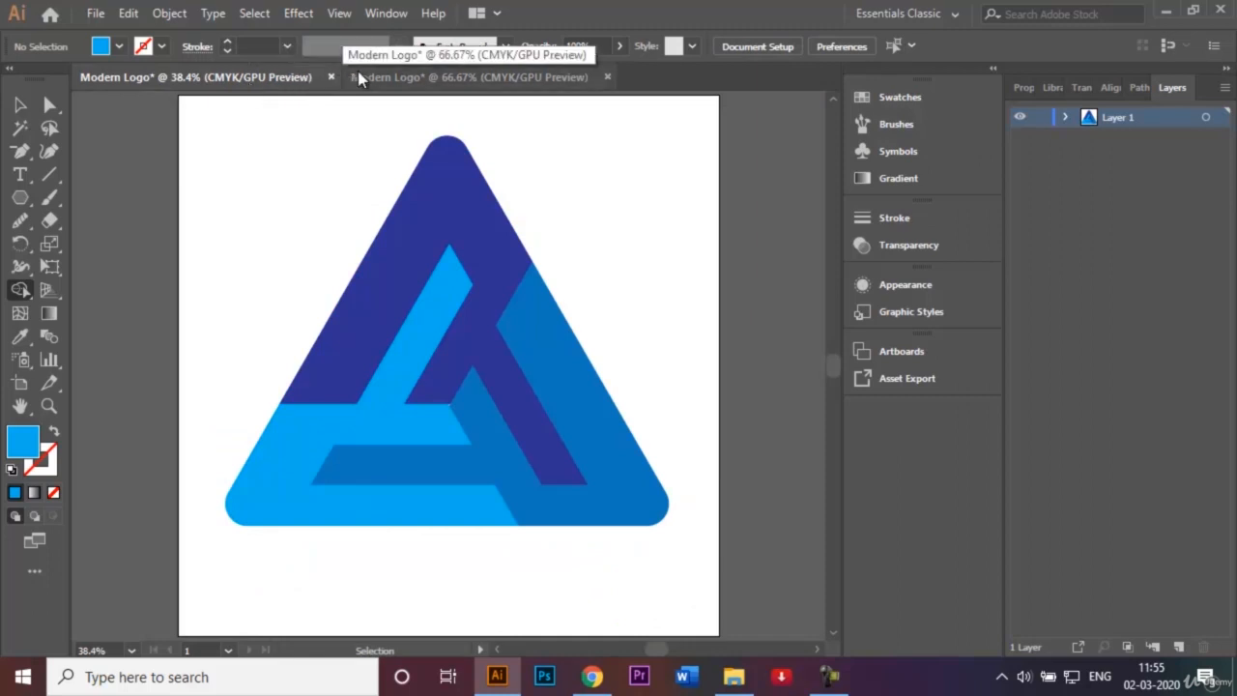
pyautogui.click(405, 76)
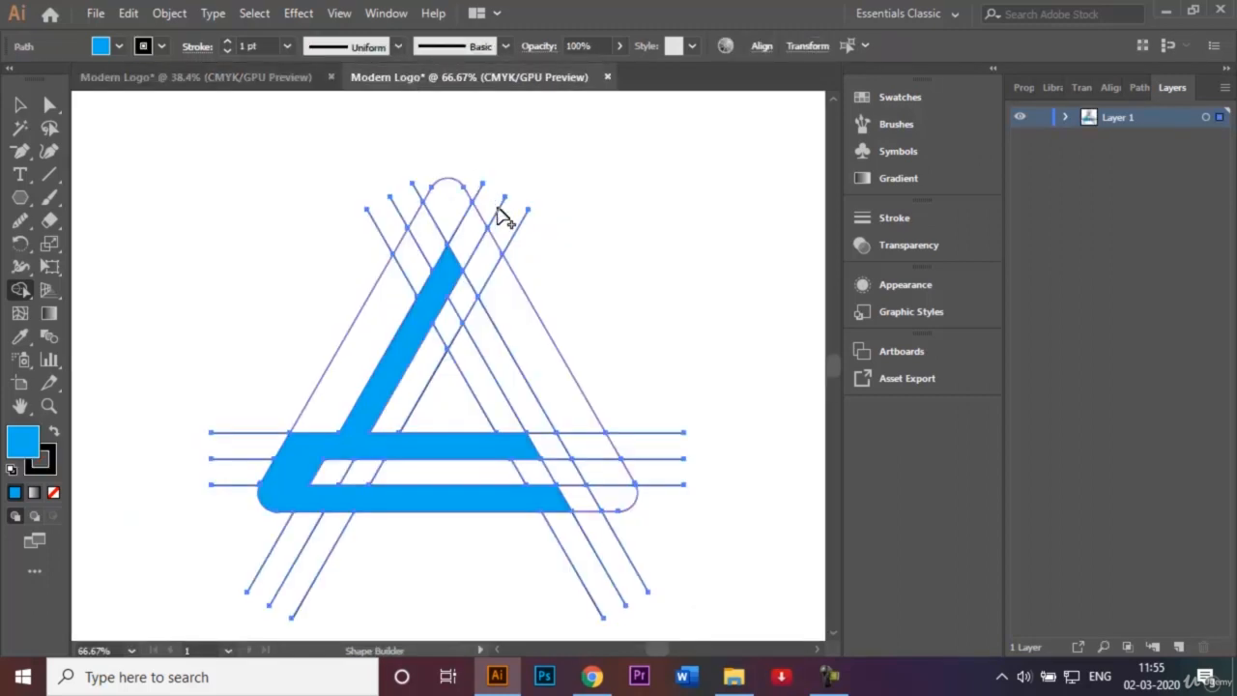
pyautogui.moveTo(406, 409)
pyautogui.mouseDown()
pyautogui.moveTo(466, 295)
pyautogui.moveTo(475, 239)
pyautogui.moveTo(462, 222)
pyautogui.moveTo(433, 227)
pyautogui.moveTo(352, 371)
pyautogui.mouseUp()
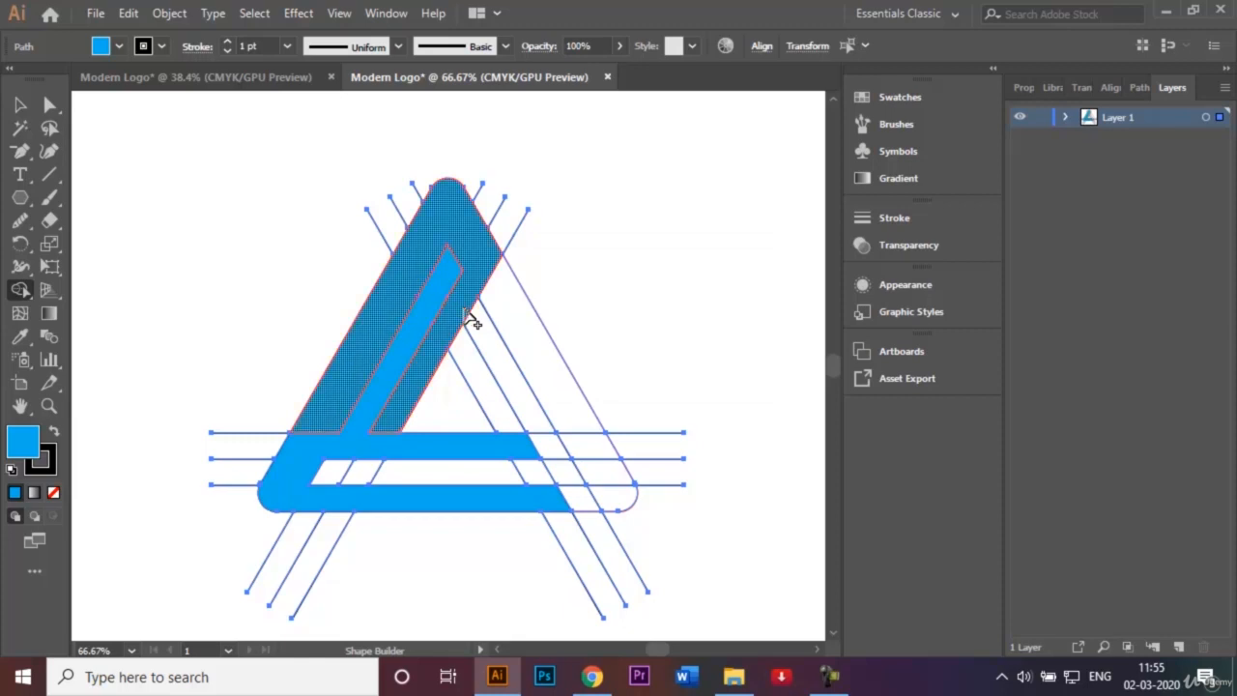
pyautogui.moveTo(465, 310); pyautogui.dragTo(546, 434)
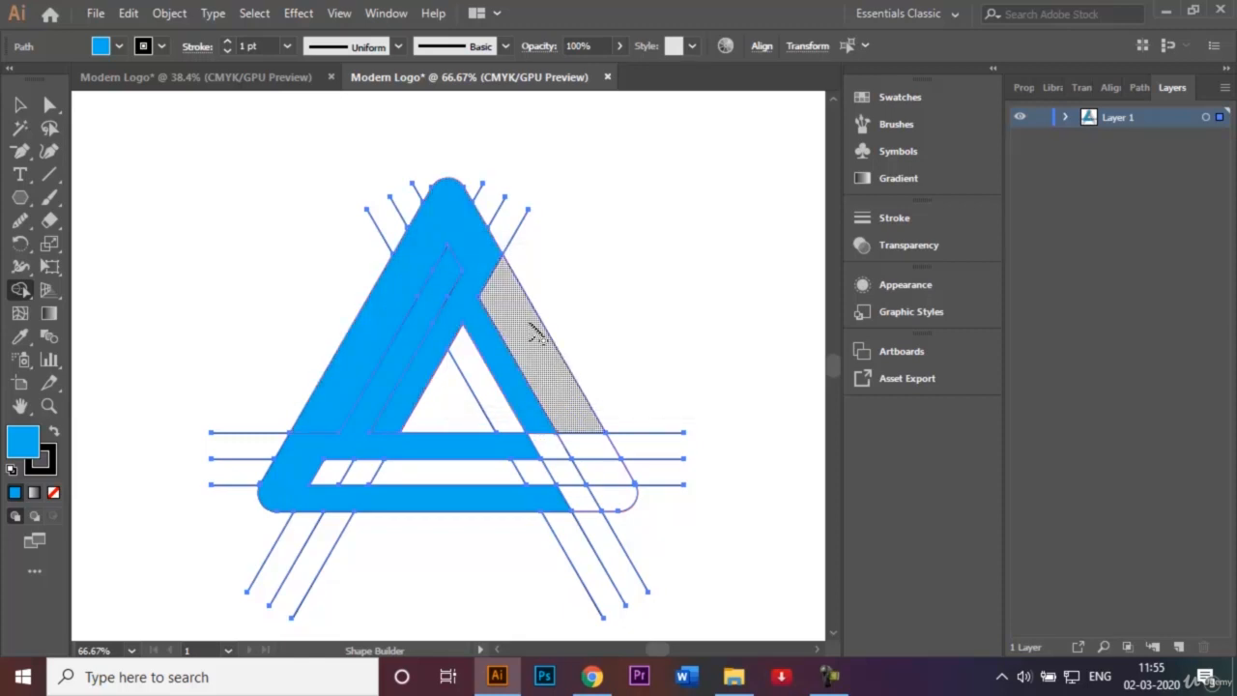
pyautogui.moveTo(539, 334)
pyautogui.mouseDown()
pyautogui.moveTo(491, 344)
pyautogui.moveTo(561, 459)
pyautogui.mouseUp()
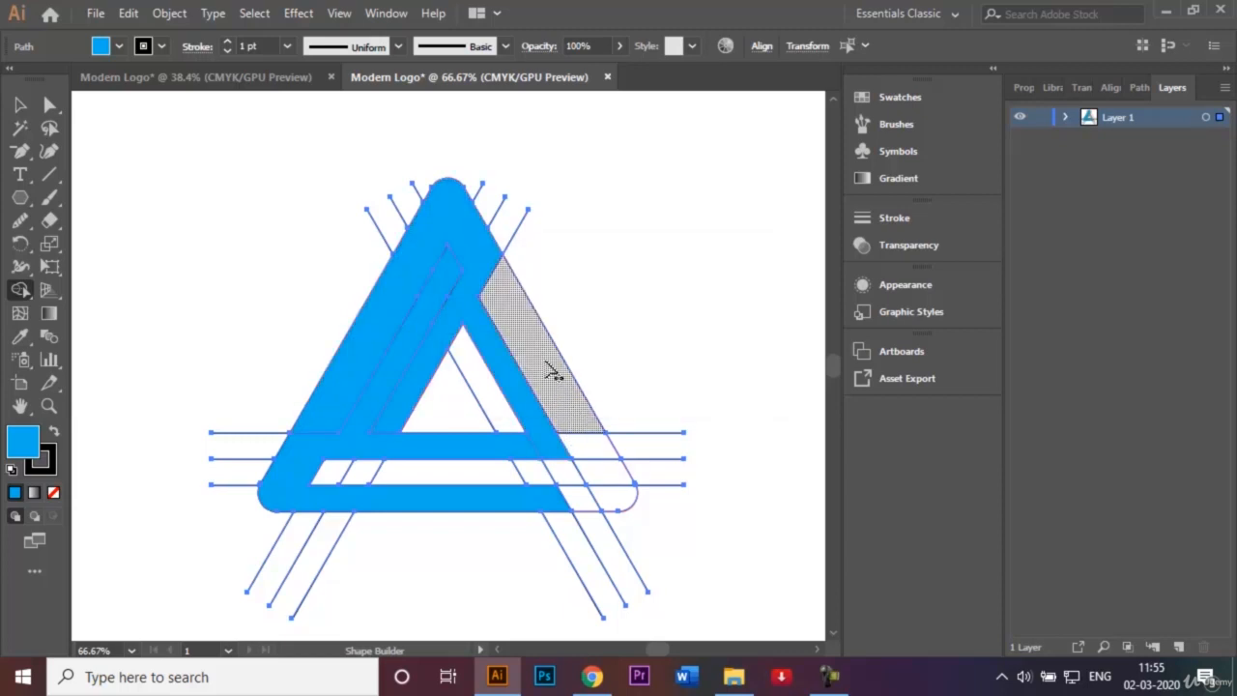
# Merge the outer right side, lower-right corner and strip between the base bars into a third piece, and fill the innermost right strip
pyautogui.click(172, 87)
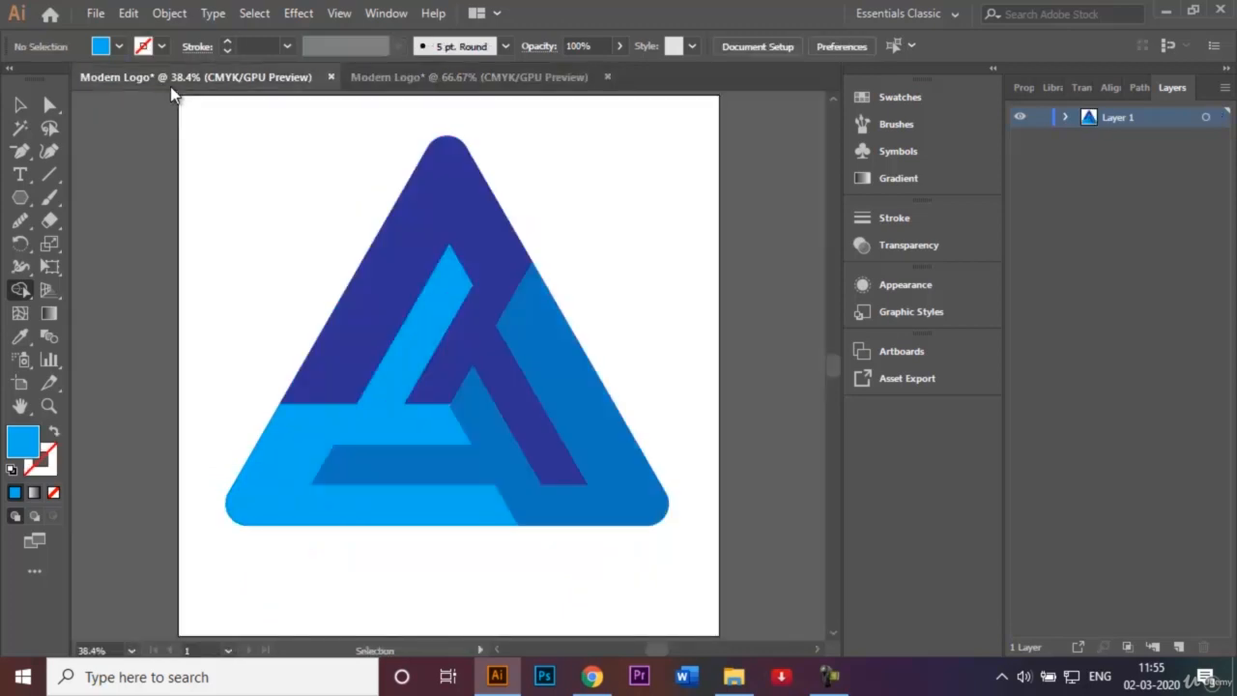
pyautogui.click(363, 77)
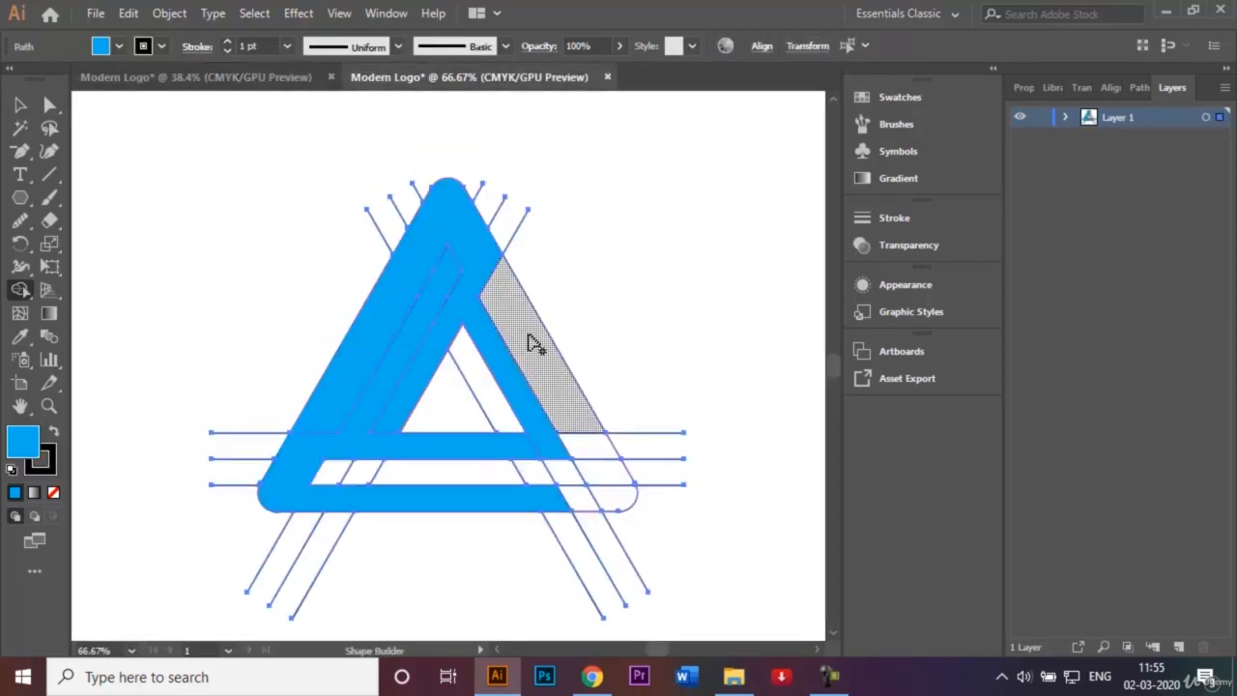
pyautogui.moveTo(529, 343)
pyautogui.mouseDown()
pyautogui.moveTo(600, 461)
pyautogui.moveTo(606, 497)
pyautogui.moveTo(577, 491)
pyautogui.moveTo(563, 471)
pyautogui.moveTo(335, 472)
pyautogui.mouseUp()
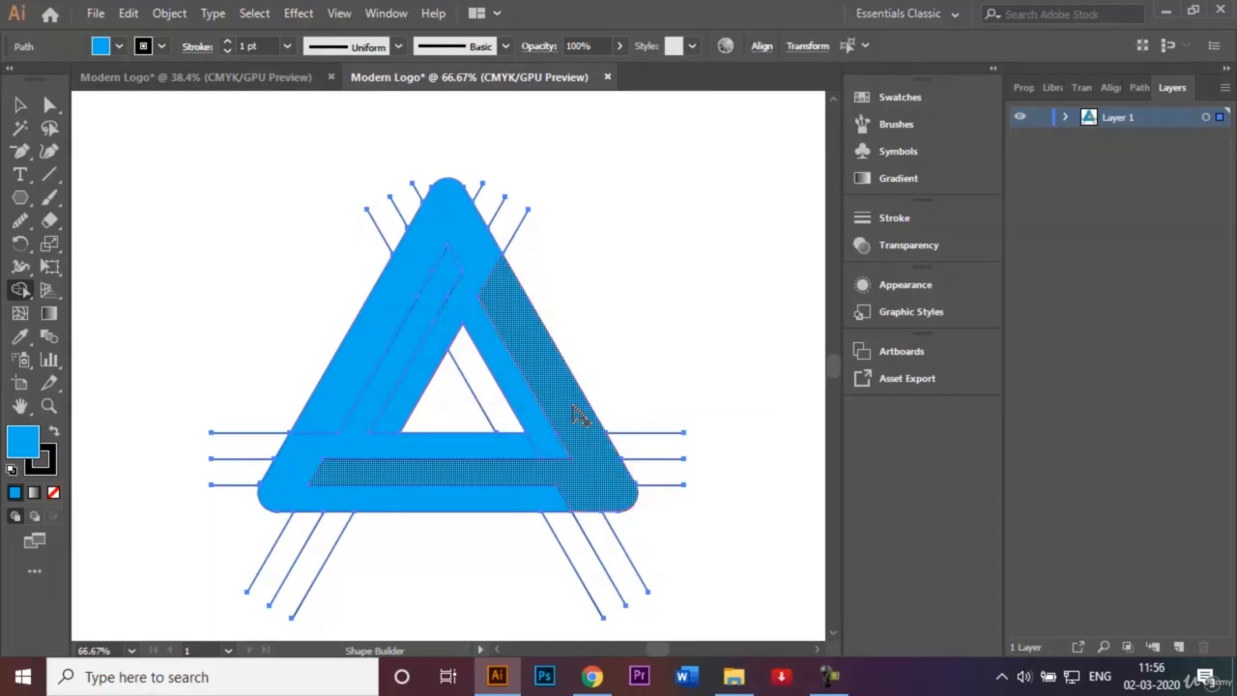
pyautogui.click(493, 413)
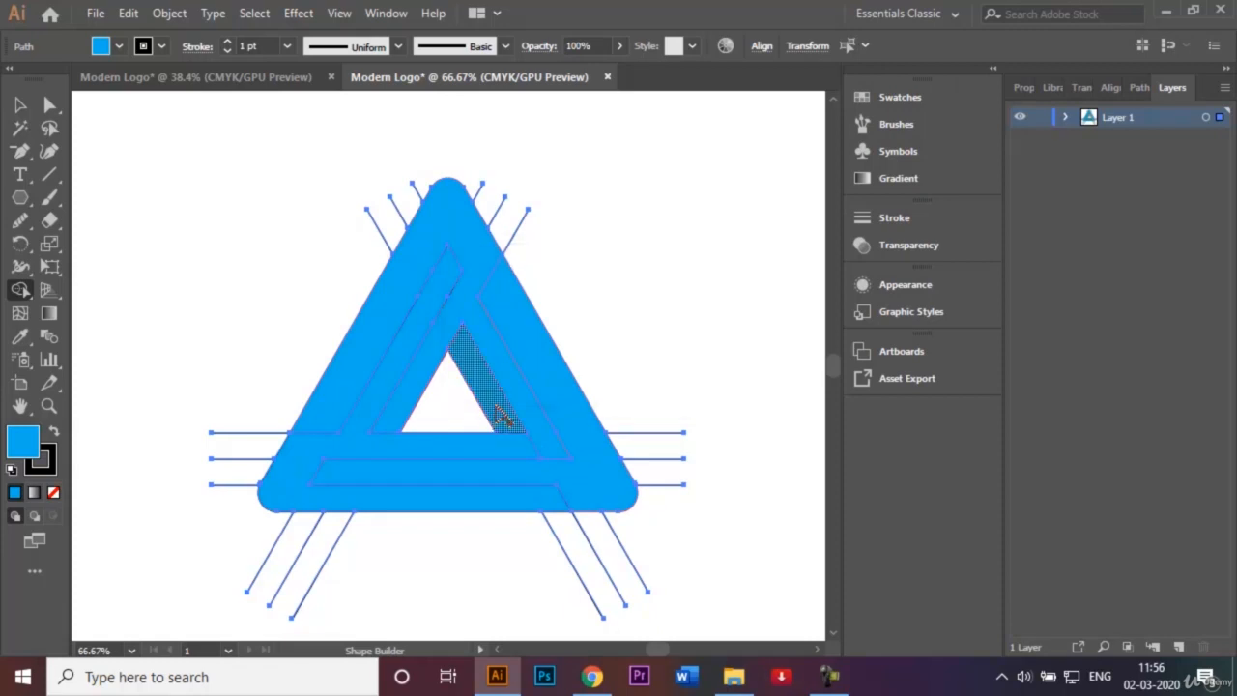
# Leave Shape Builder, deselect the artwork and compare the merged shapes with the reference logo in the other document
pyautogui.press('v')
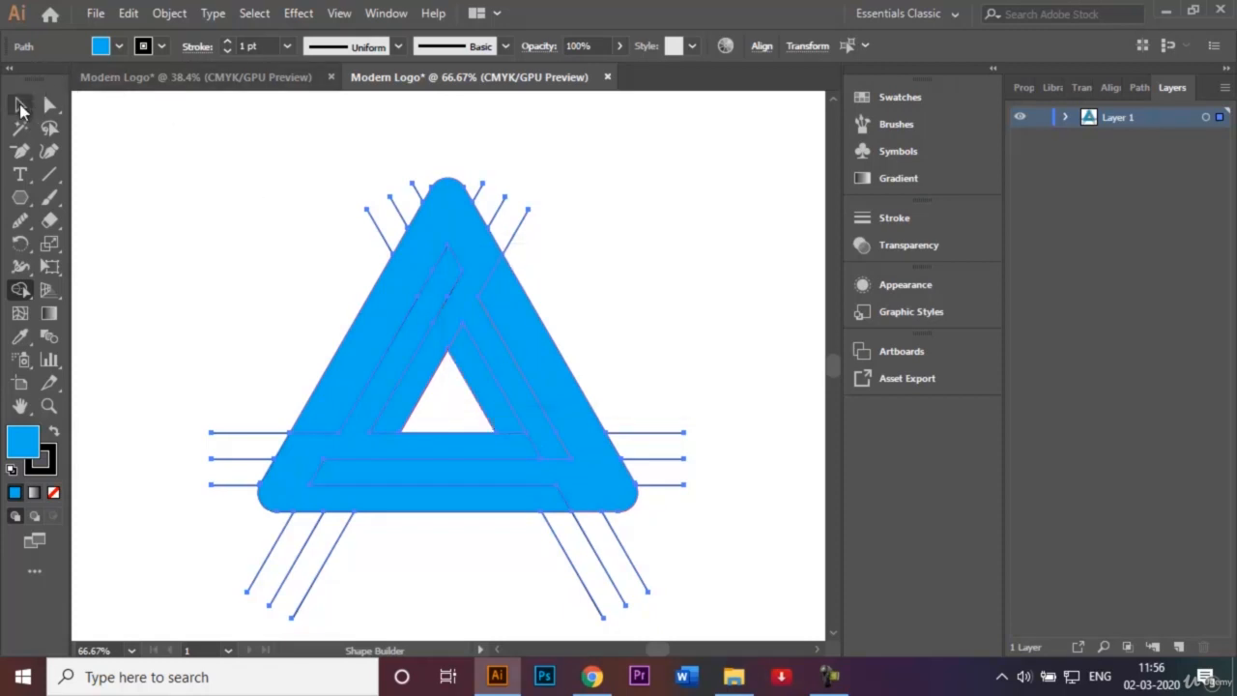
pyautogui.hotkey('ctrl', 'a')
pyautogui.click(256, 197)
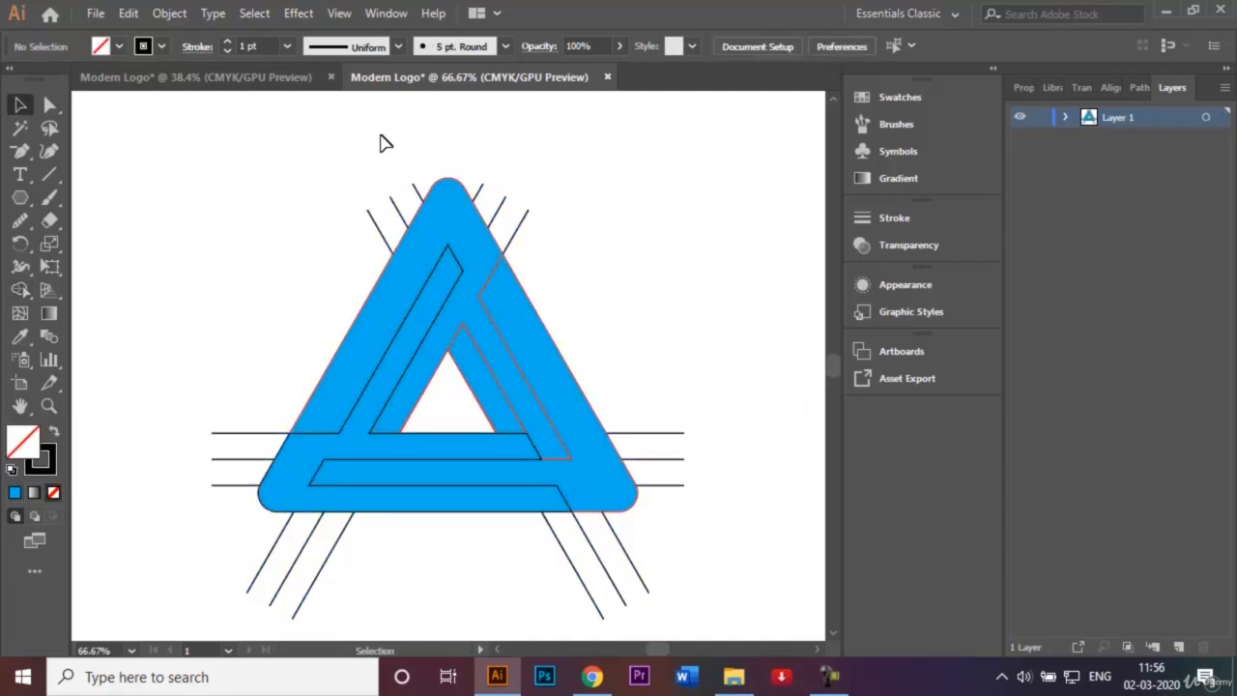
pyautogui.click(268, 85)
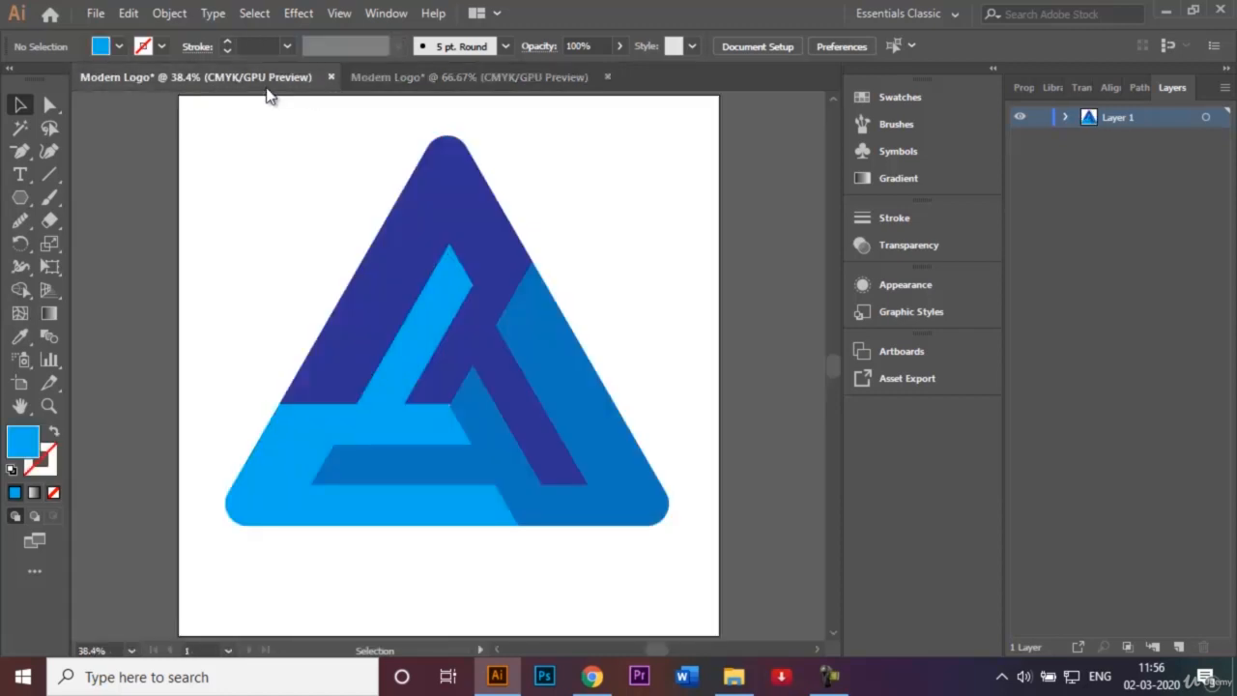
pyautogui.click(483, 85)
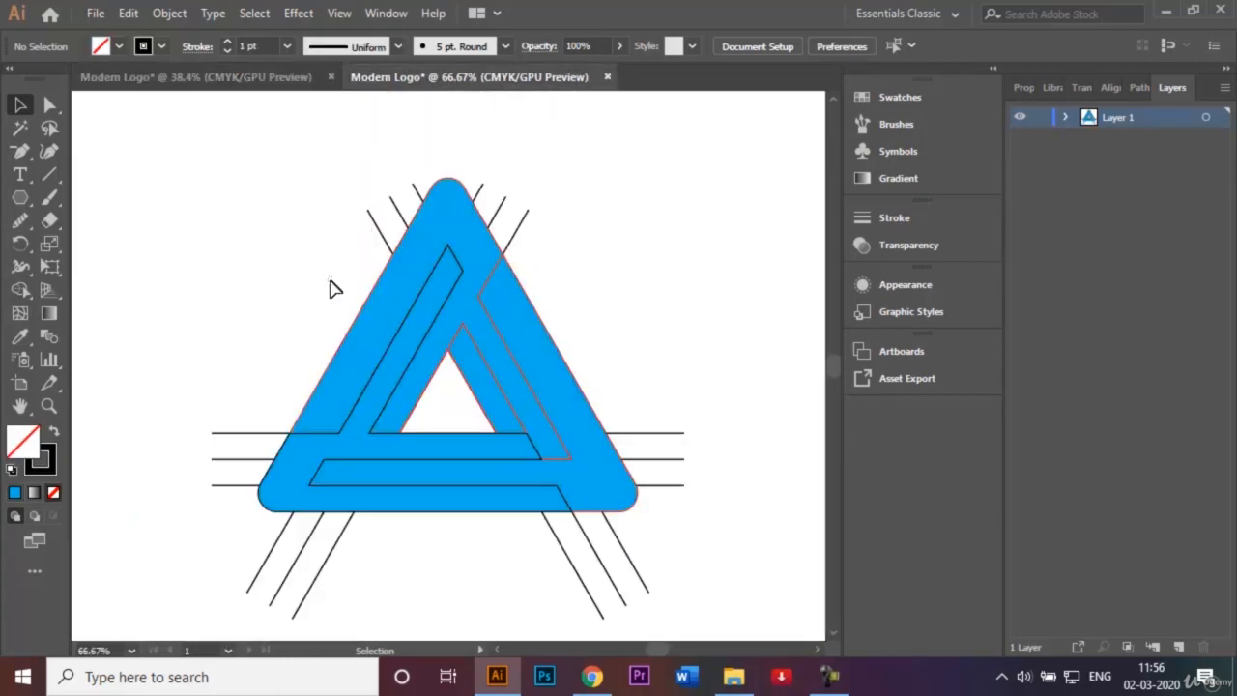
pyautogui.moveTo(346, 331); pyautogui.dragTo(350, 333)
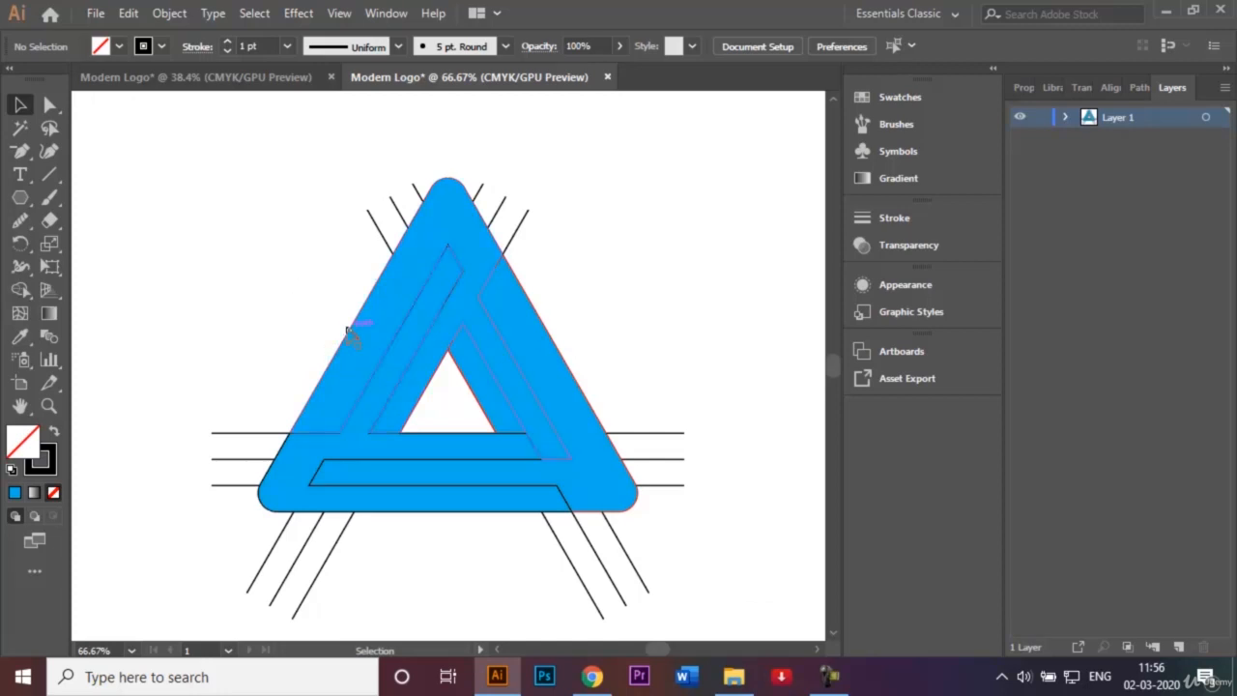
pyautogui.click(350, 333)
pyautogui.keyDown('shift'); pyautogui.click(536, 359); pyautogui.keyUp('shift')
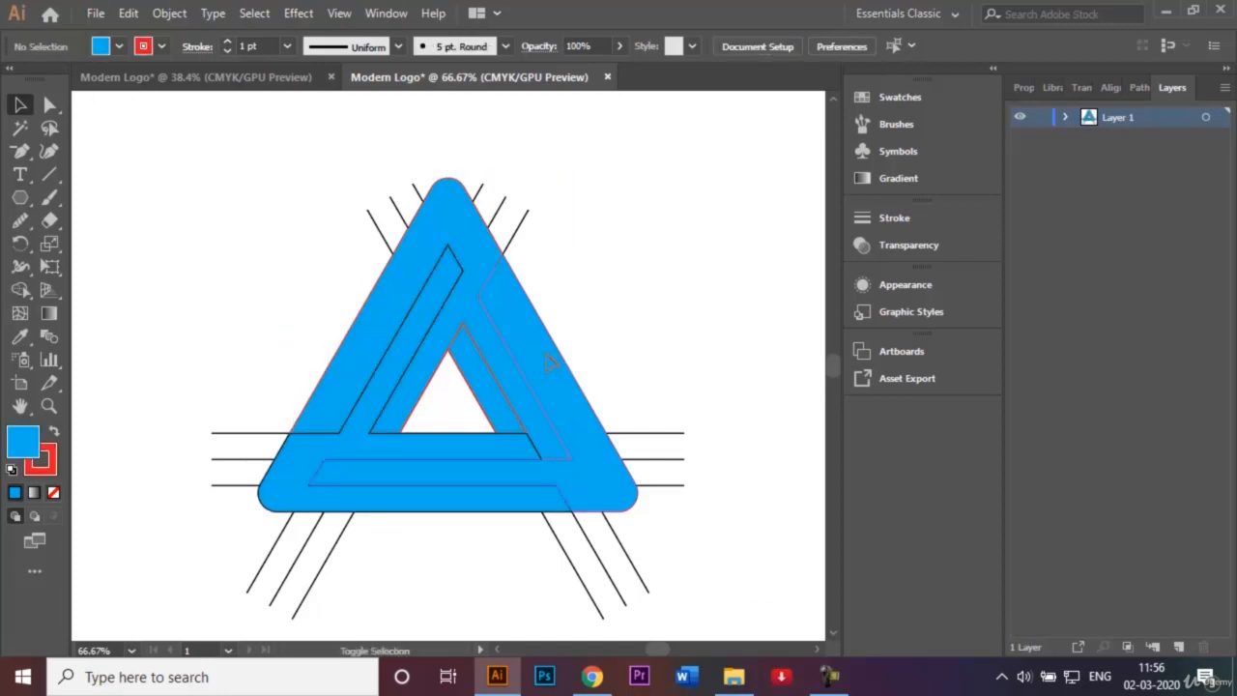
pyautogui.click(551, 363)
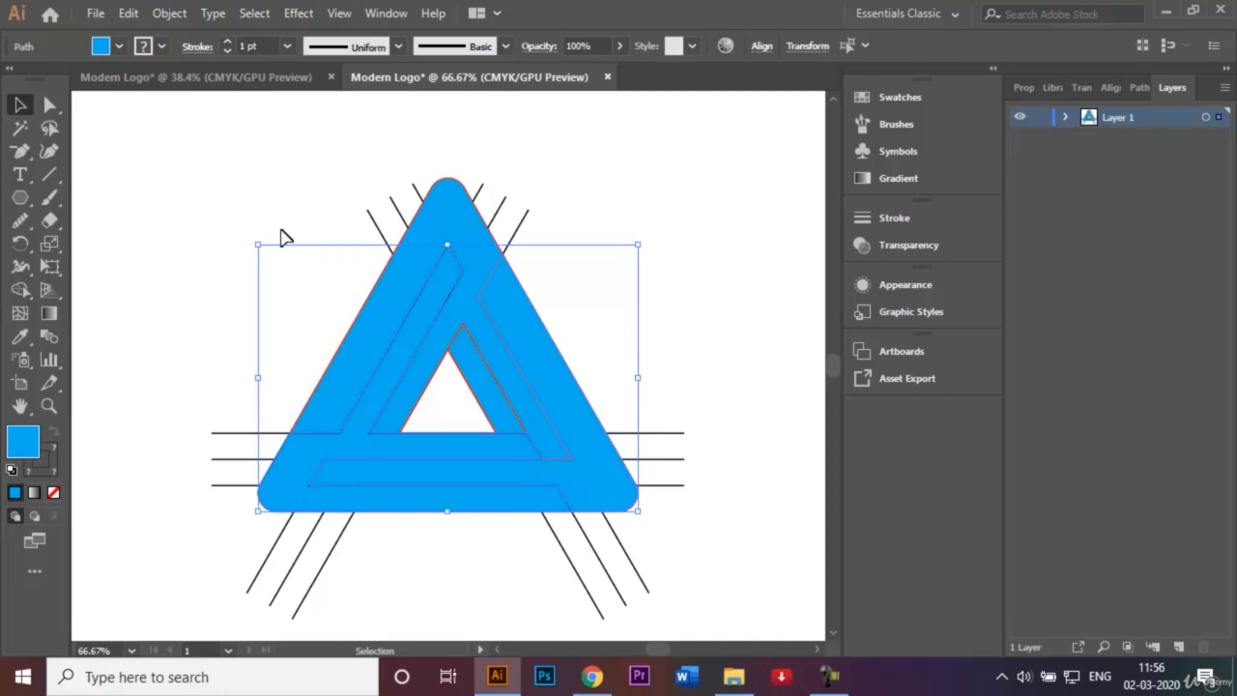
pyautogui.keyDown('shift'); pyautogui.click(385, 244); pyautogui.keyUp('shift')
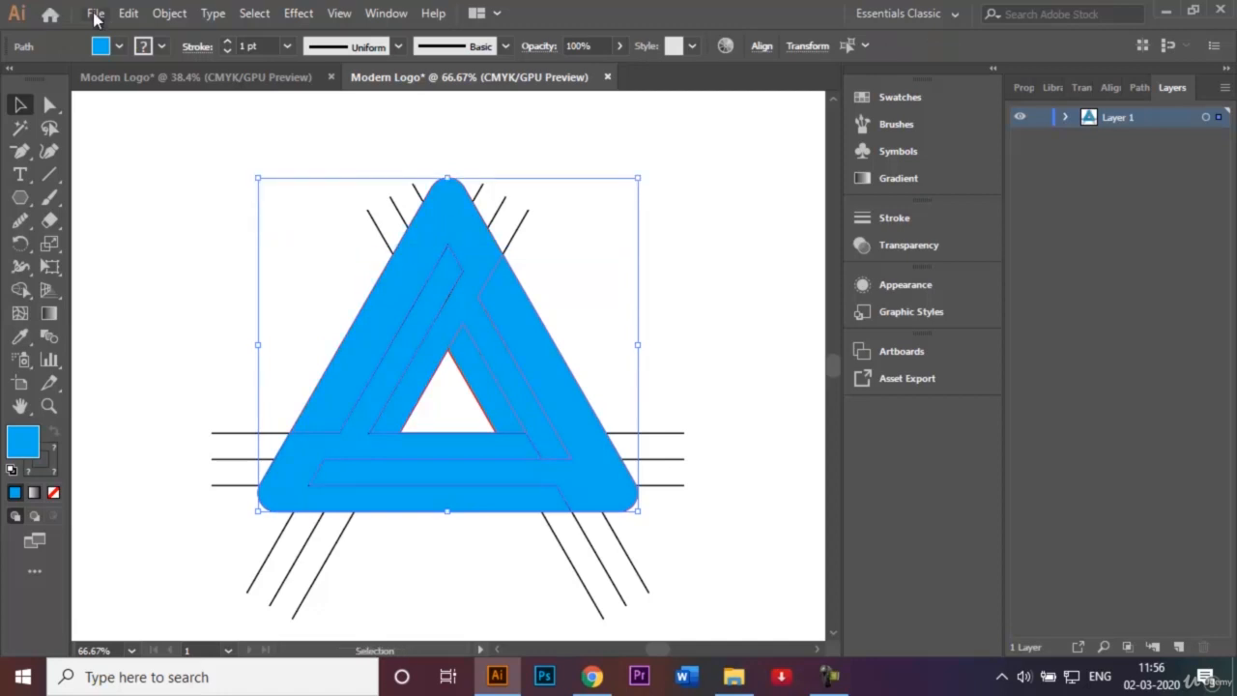
pyautogui.click(169, 14)
pyautogui.moveTo(340, 166)
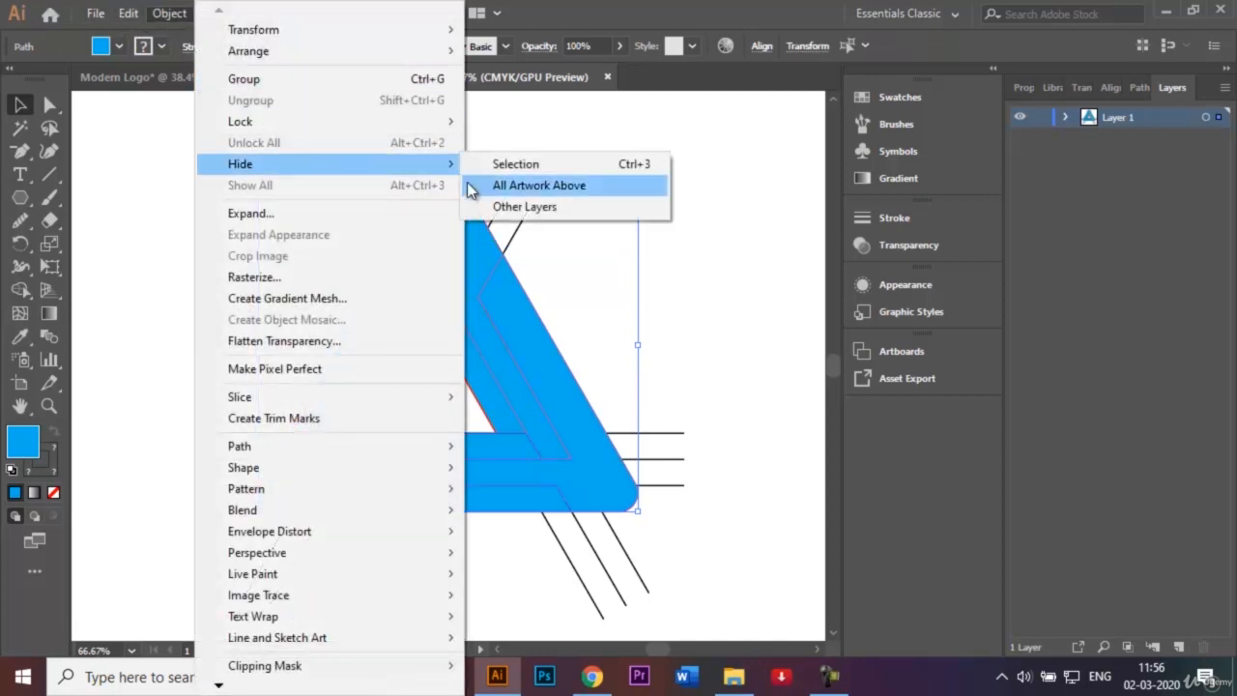
pyautogui.click(515, 164)
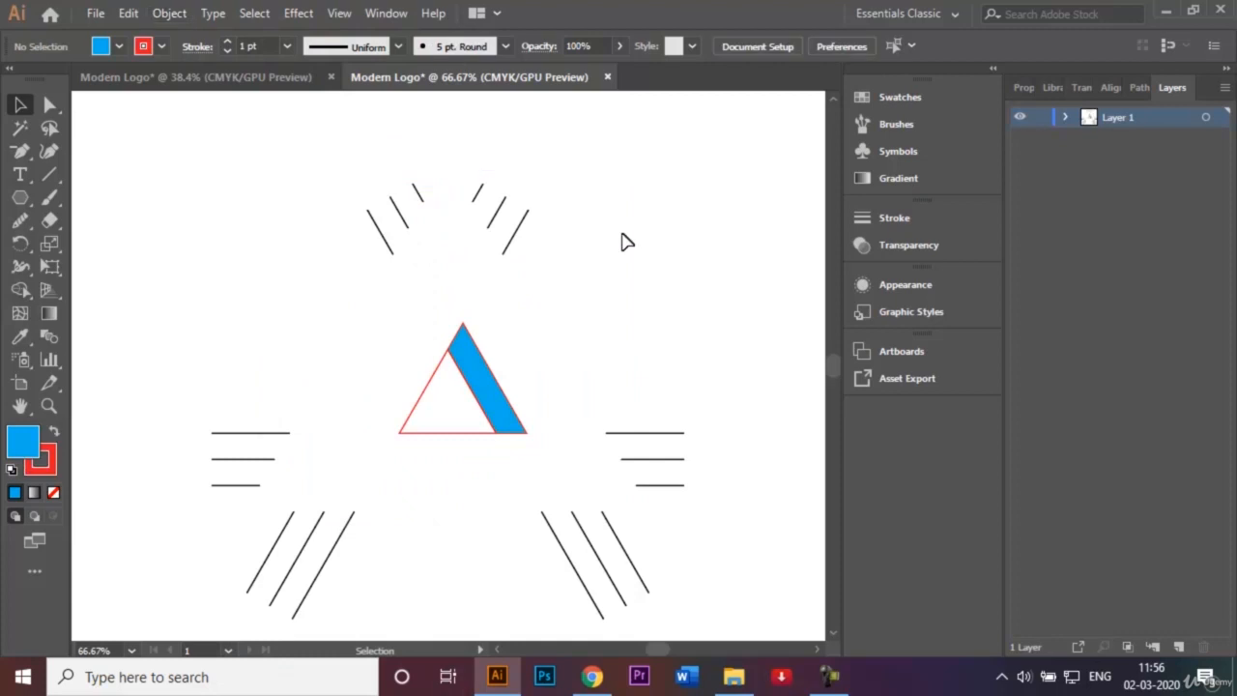
pyautogui.hotkey('ctrl', 'alt', '3')
pyautogui.click(718, 286)
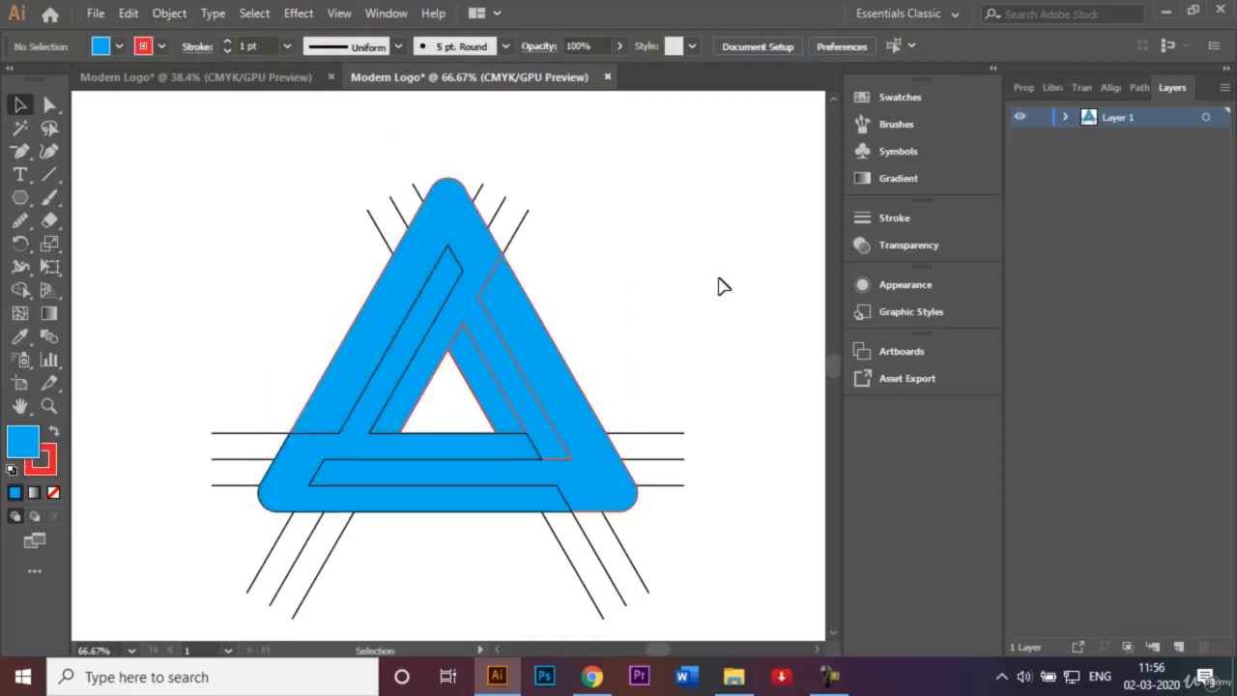
# Select all the filled logo pieces and the central triangle, and hide them so only the leftover line ends show
pyautogui.click(536, 414)
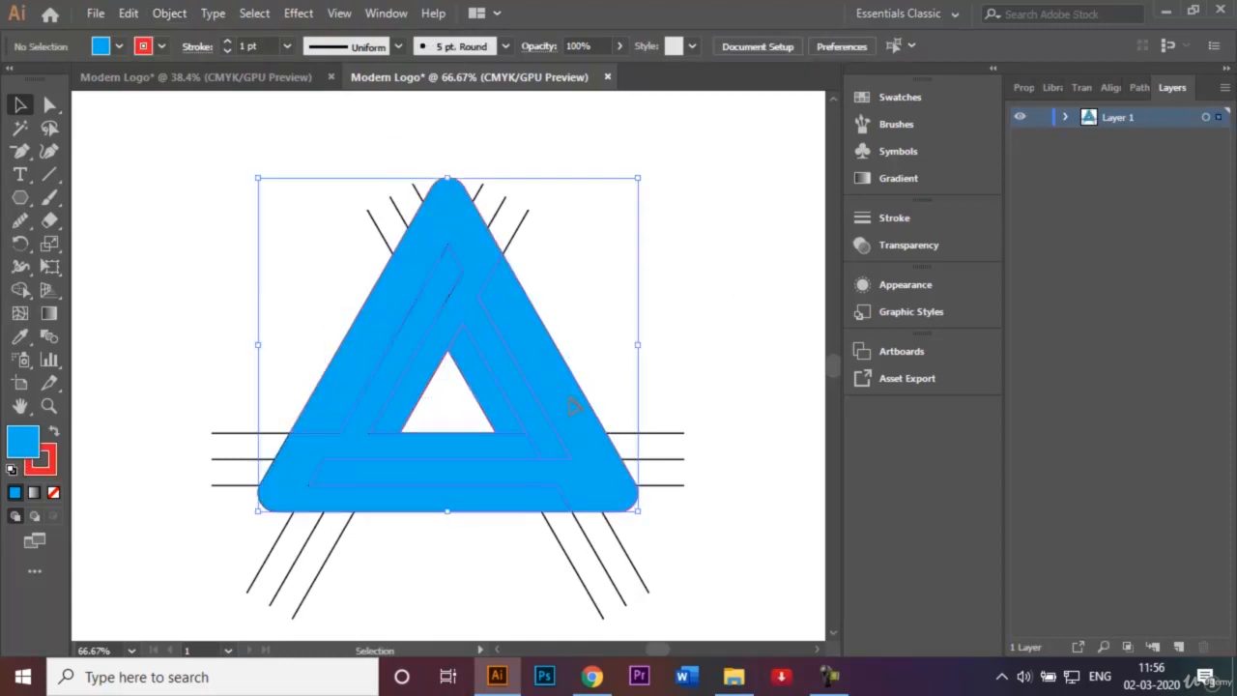
pyautogui.click(166, 16)
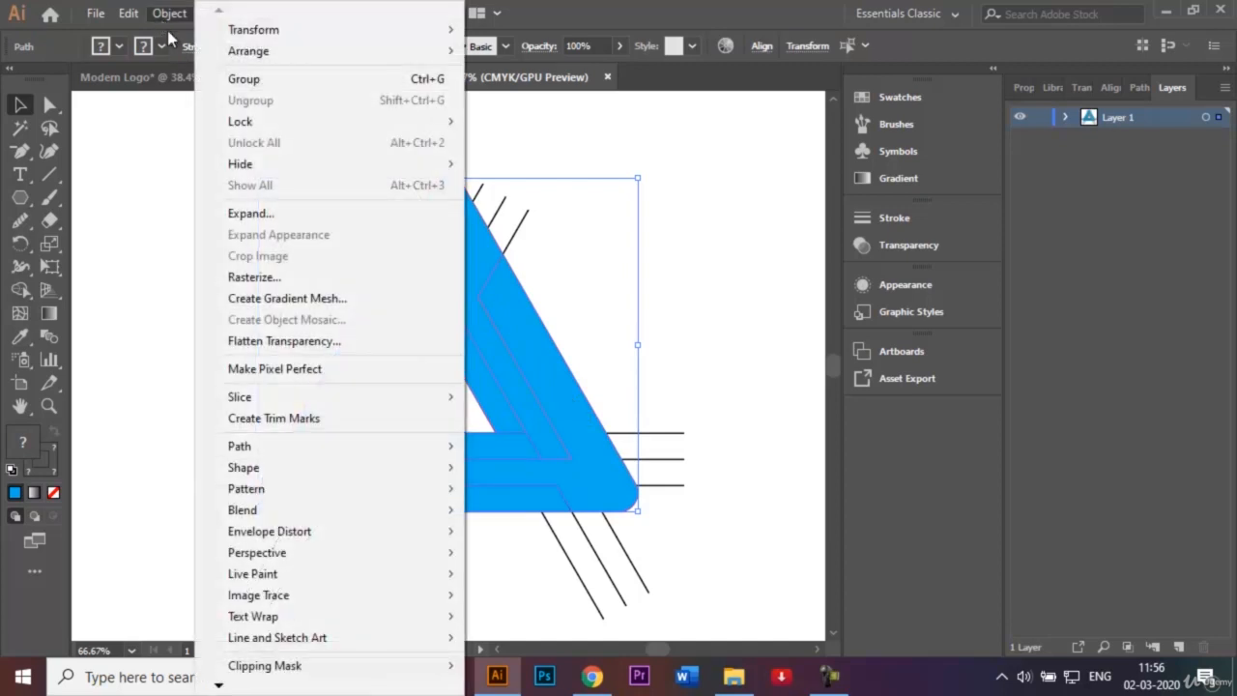
pyautogui.moveTo(267, 163)
pyautogui.click(502, 166)
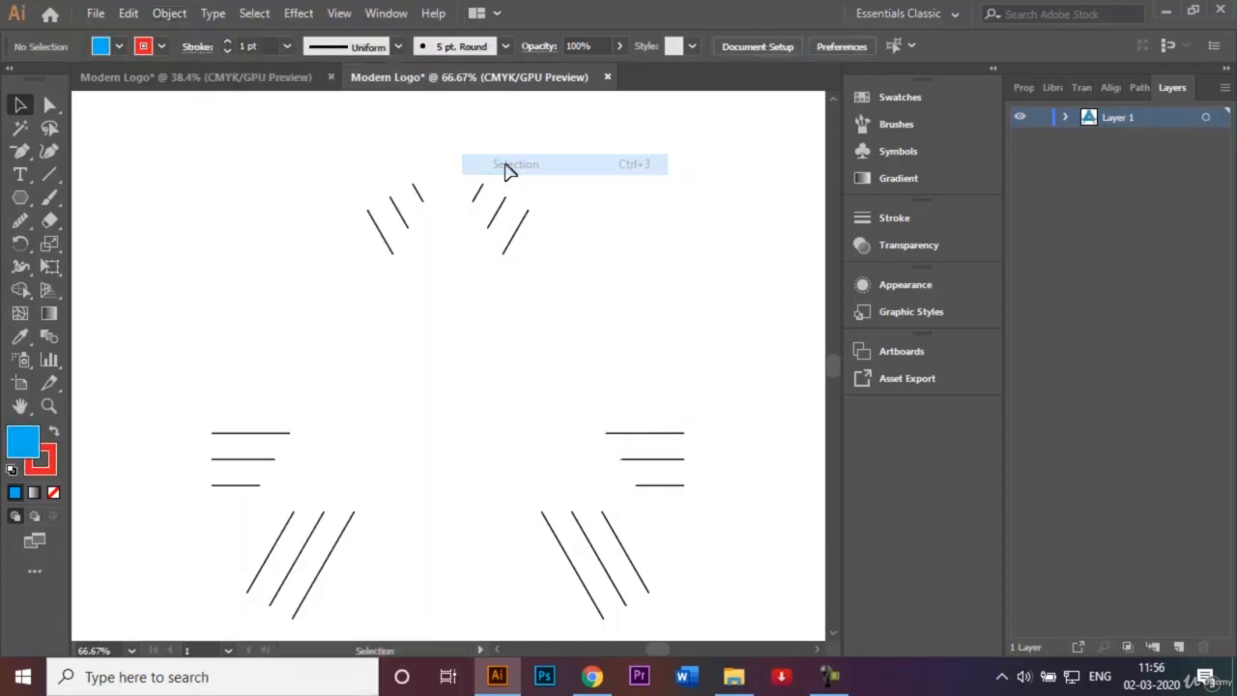
# Delete all the leftover construction line ends, including the two short ones near the apex
pyautogui.moveTo(175, 208); pyautogui.dragTo(733, 456)
pyautogui.press('v')
pyautogui.hotkey('ctrl', '0')
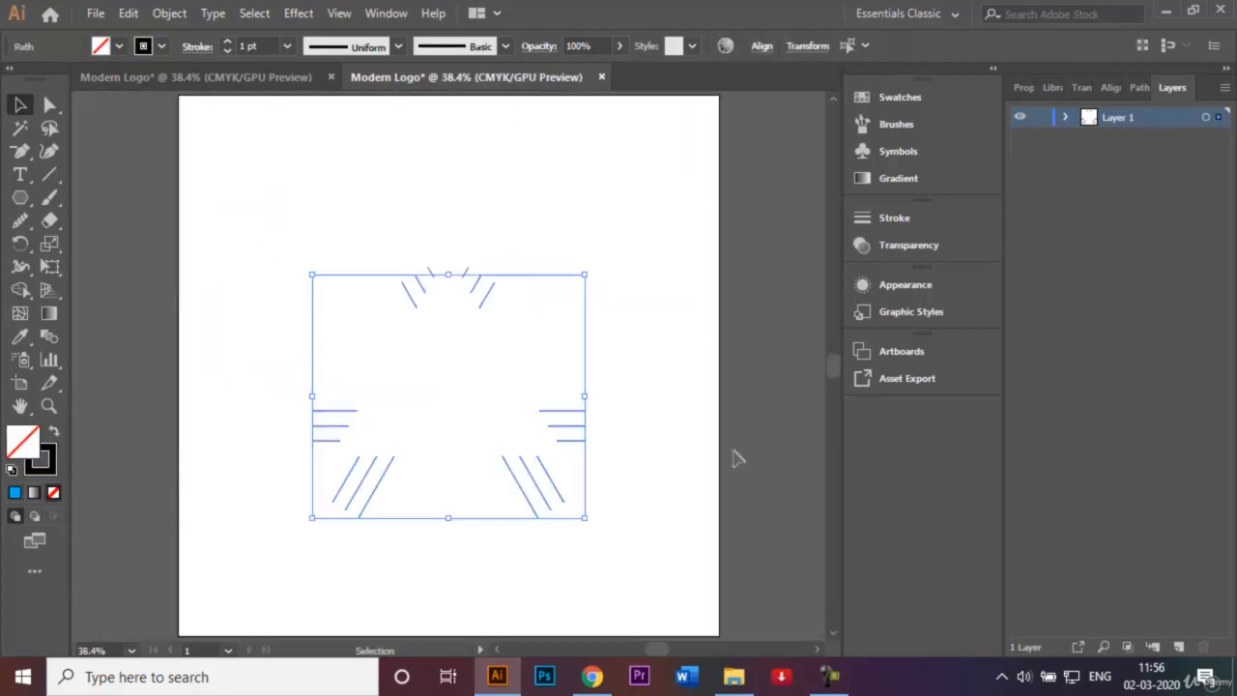
pyautogui.click(732, 455)
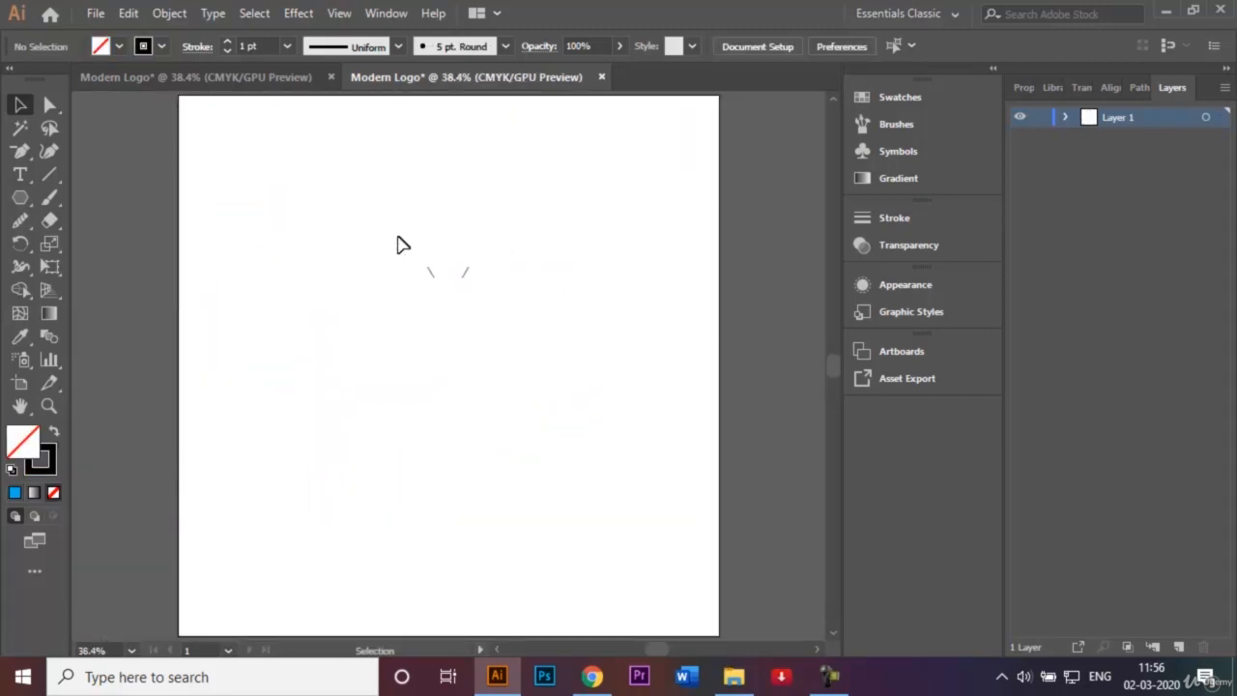
pyautogui.moveTo(426, 261); pyautogui.dragTo(475, 288)
pyautogui.press('Delete')
# Show all the hidden logo pieces again and leave them deselected
pyautogui.click(169, 12)
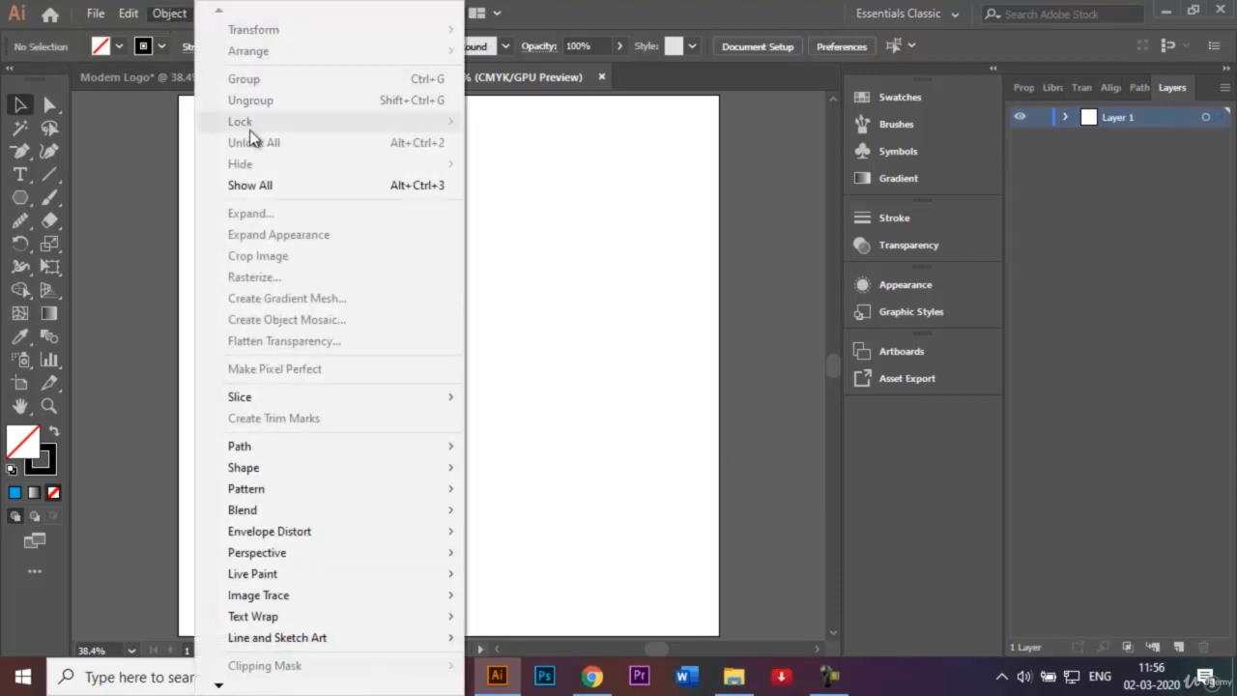
pyautogui.click(297, 189)
pyautogui.click(561, 317)
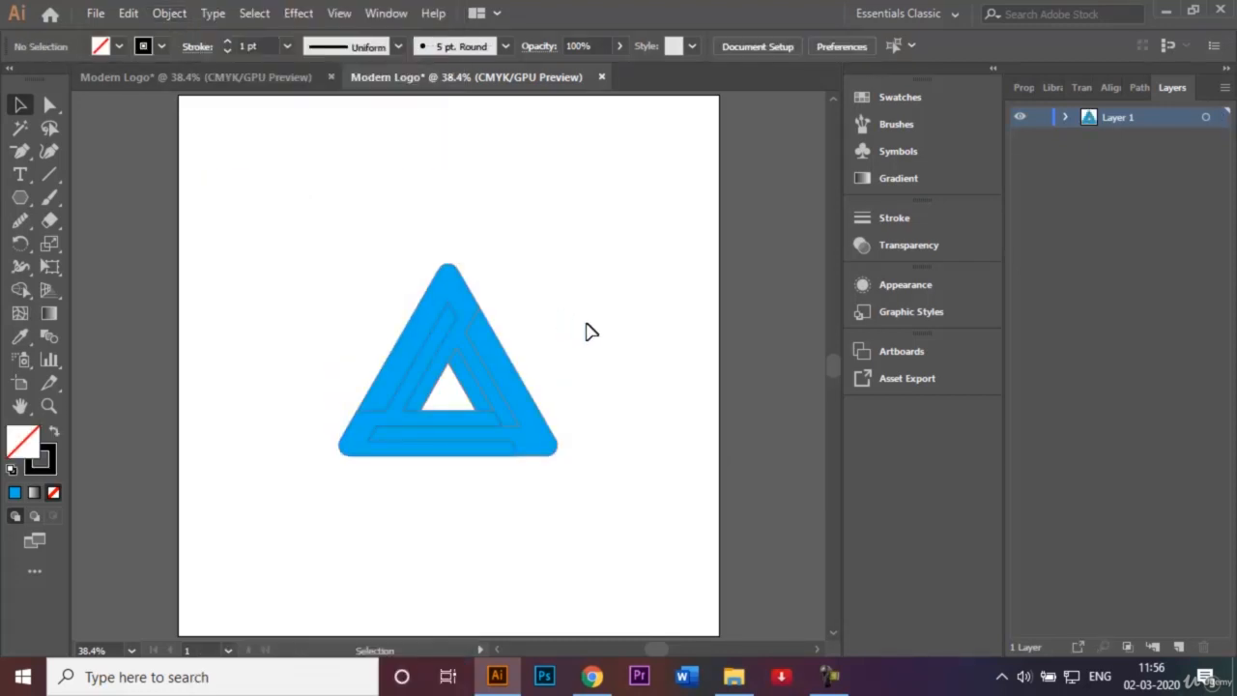
pyautogui.hotkey('ctrl', '+')
pyautogui.hotkey('ctrl', '+')
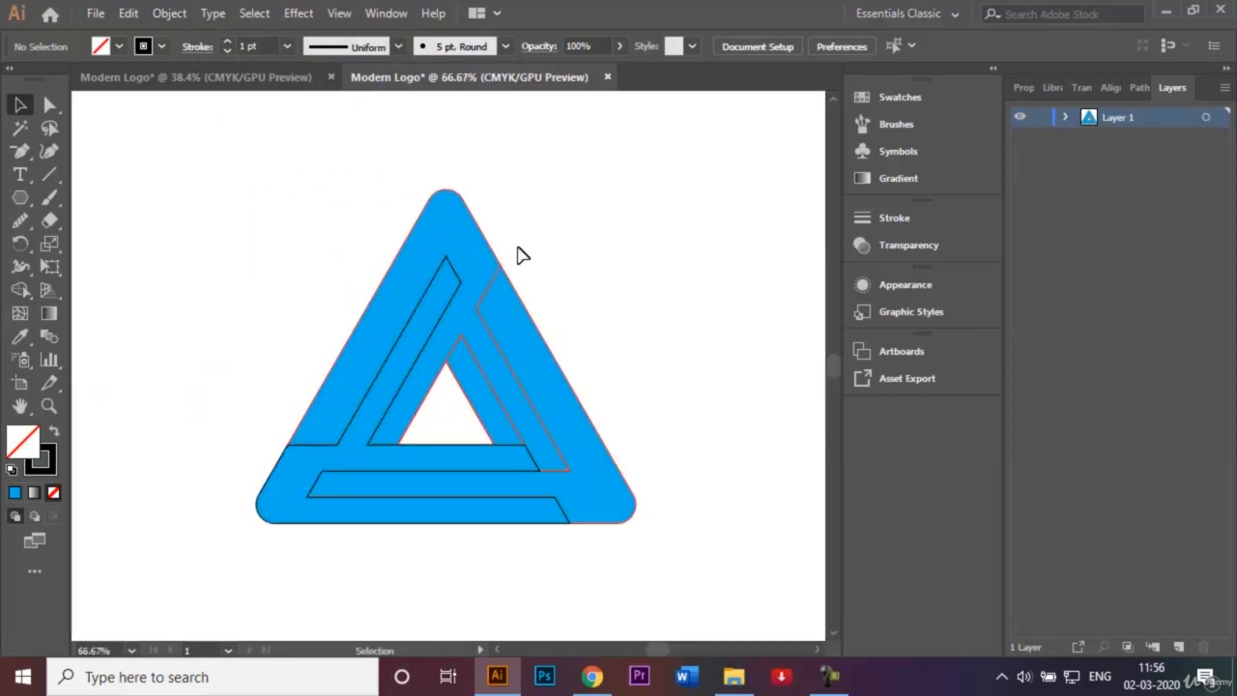
pyautogui.click(463, 398)
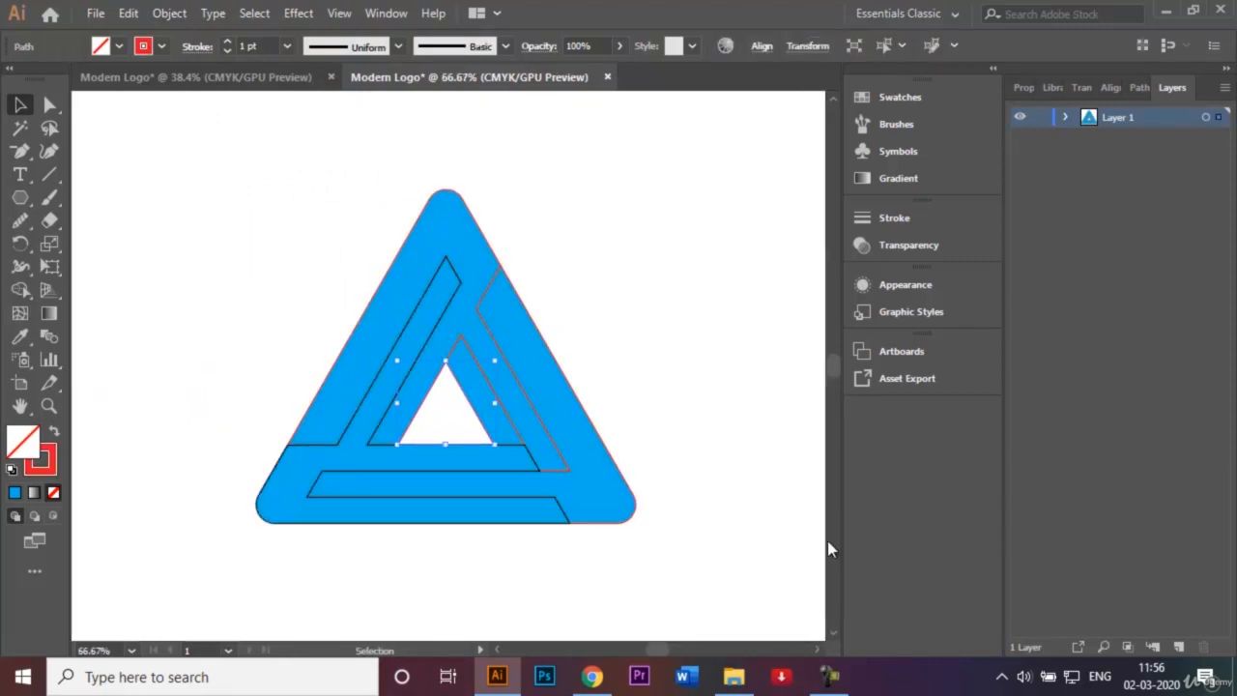
pyautogui.hotkey('ctrl', 'shift', 'a')
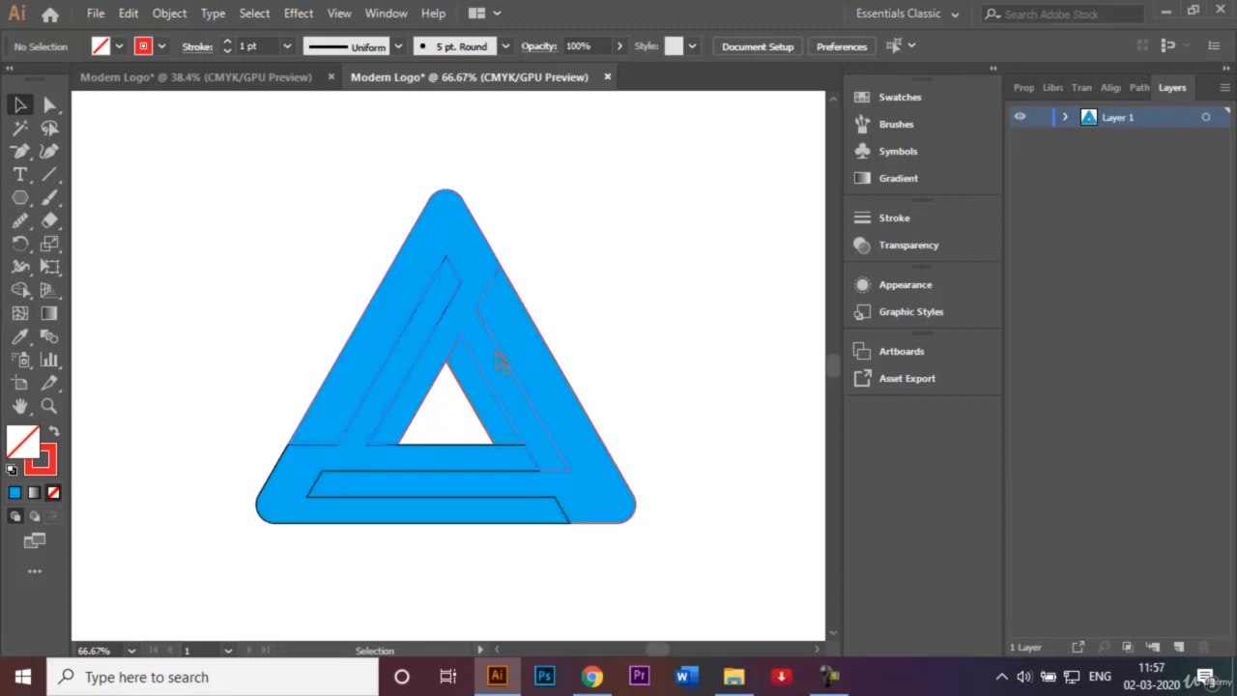
# Fill the piece forming the apex and outer left side with dark indigo blue, matching the reference logo
pyautogui.click(471, 258)
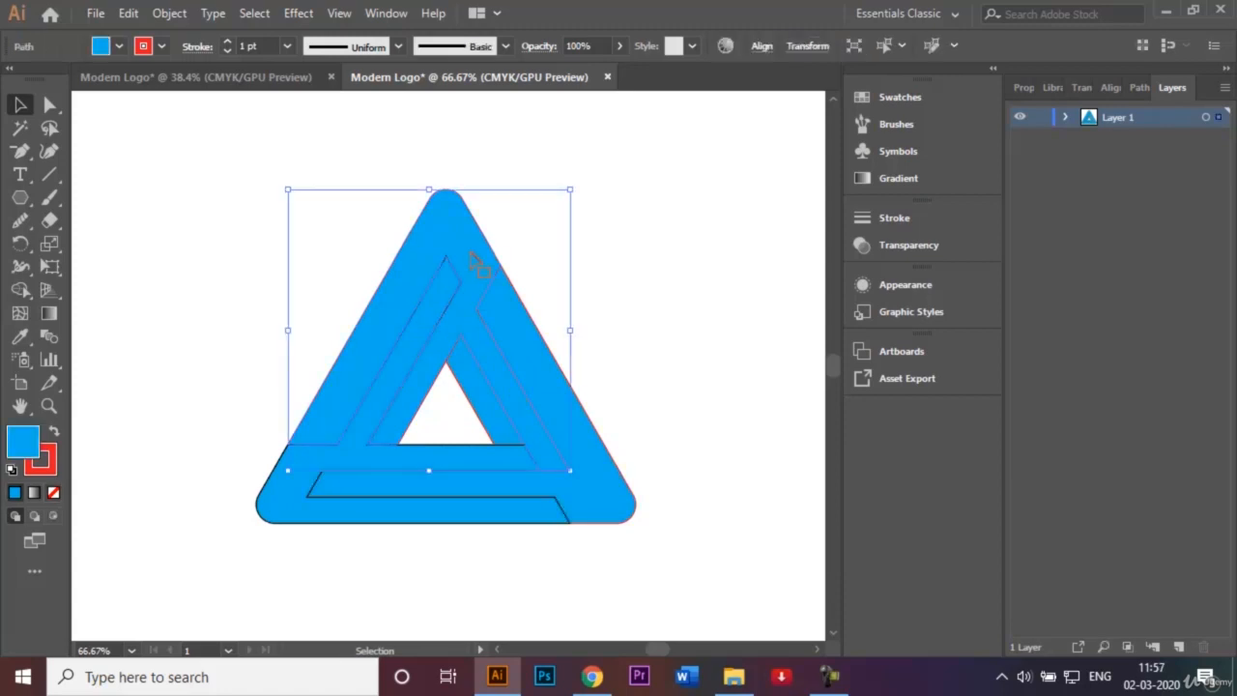
pyautogui.click(118, 47)
pyautogui.click(120, 80)
pyautogui.click(188, 203)
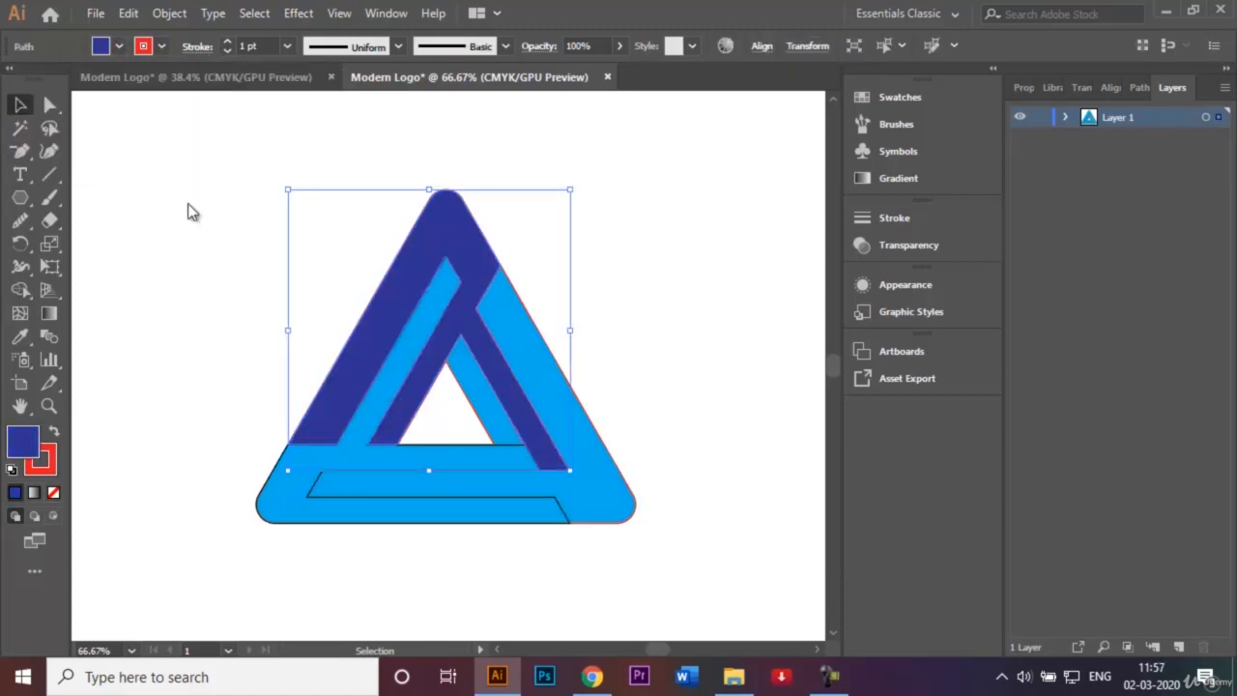
pyautogui.hotkey('ctrl', 'shift', 'a')
# Fill the piece forming the outer right side and lower-right corner with medium blue, matching the reference logo
pyautogui.click(517, 343)
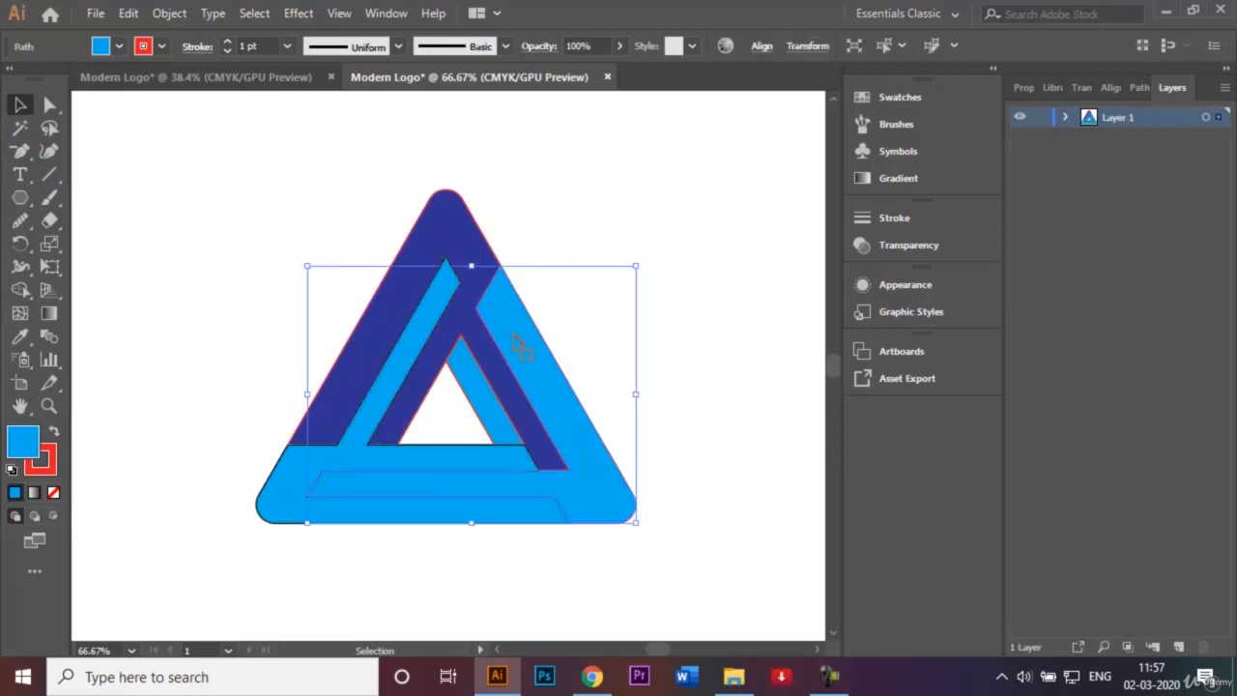
pyautogui.click(119, 48)
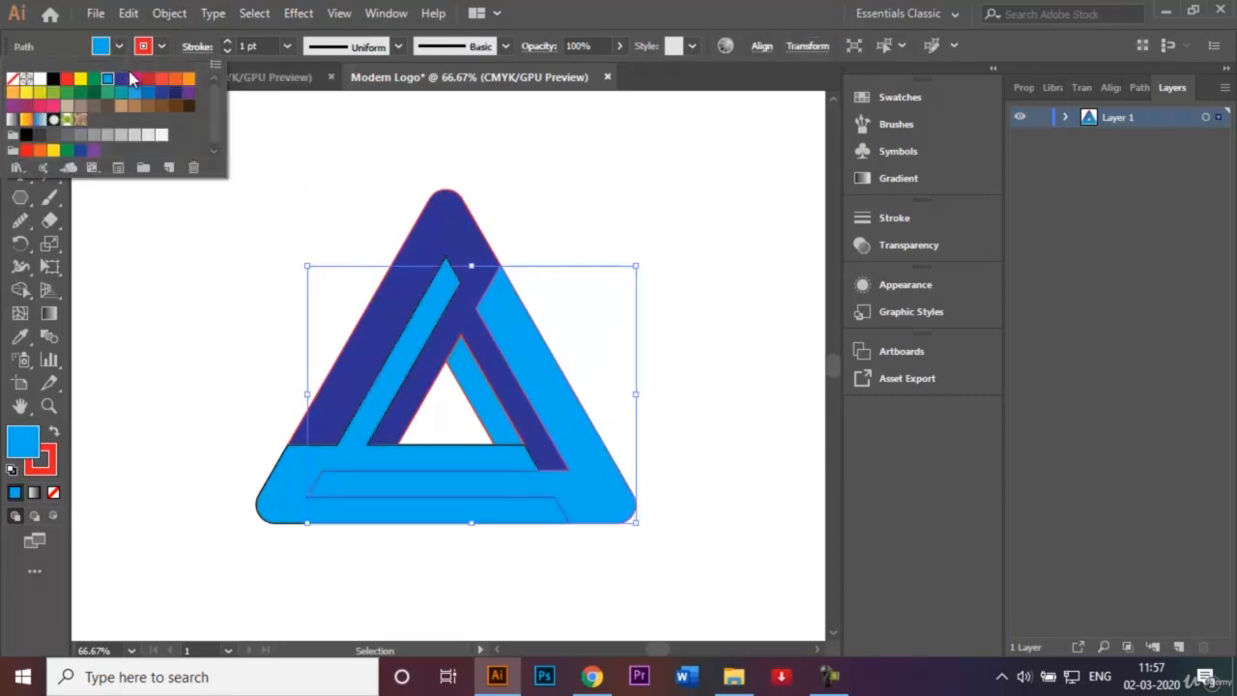
pyautogui.click(150, 104)
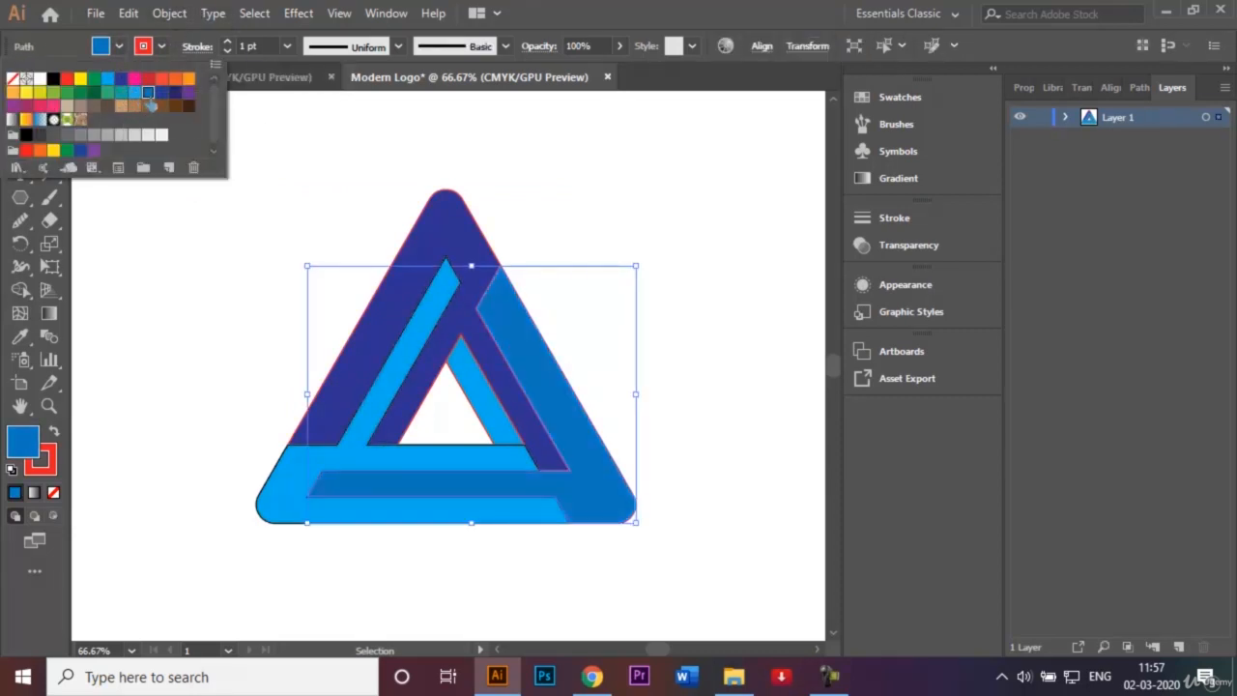
pyautogui.click(235, 397)
pyautogui.click(180, 434)
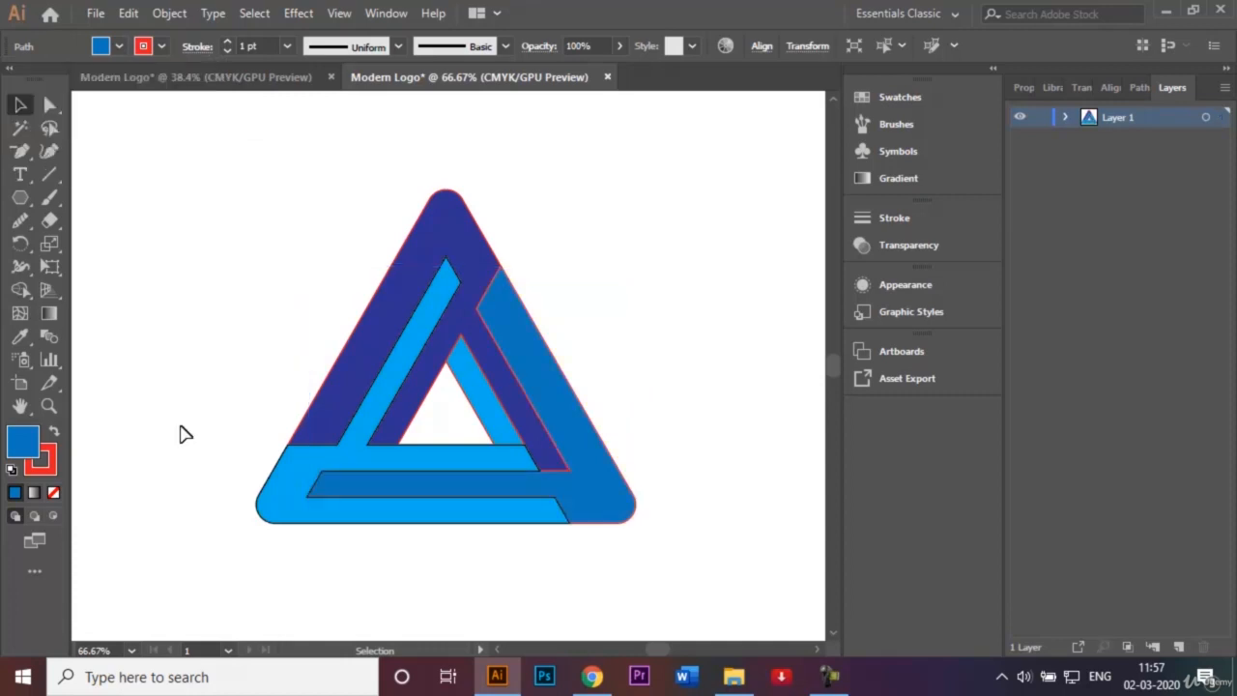
# Fill the innermost right strip beside the central triangle with the same medium blue as the right piece
pyautogui.click(503, 425)
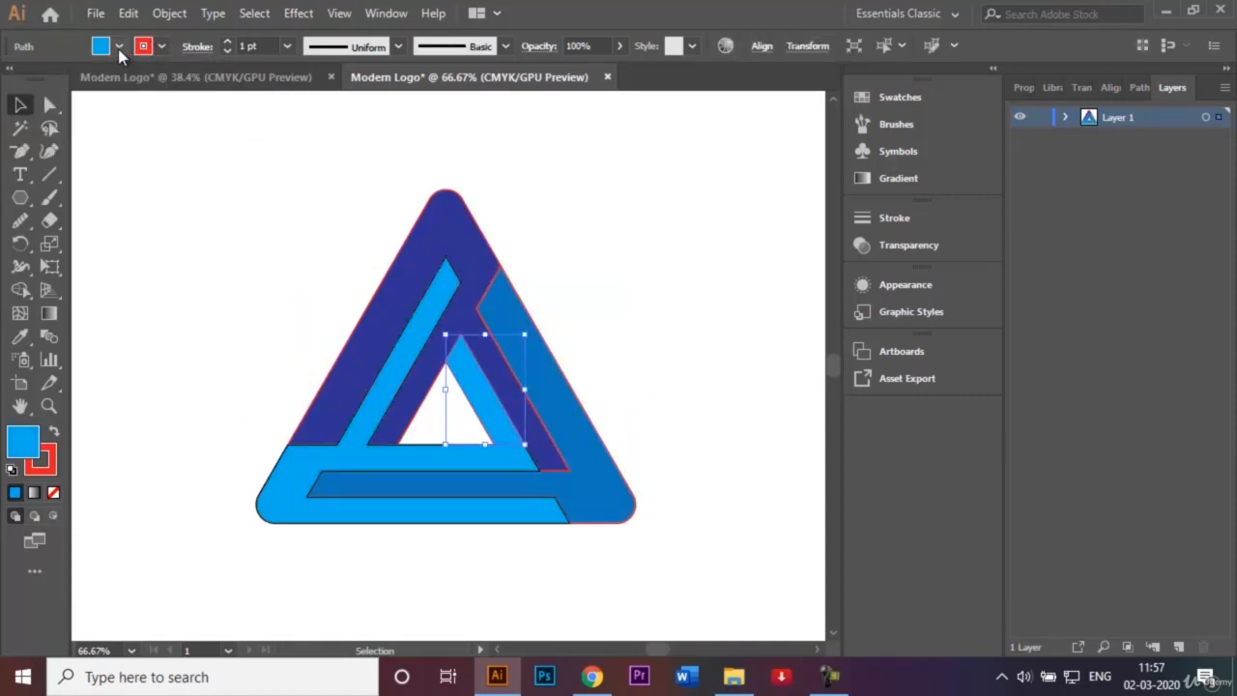
pyautogui.click(118, 46)
pyautogui.click(150, 93)
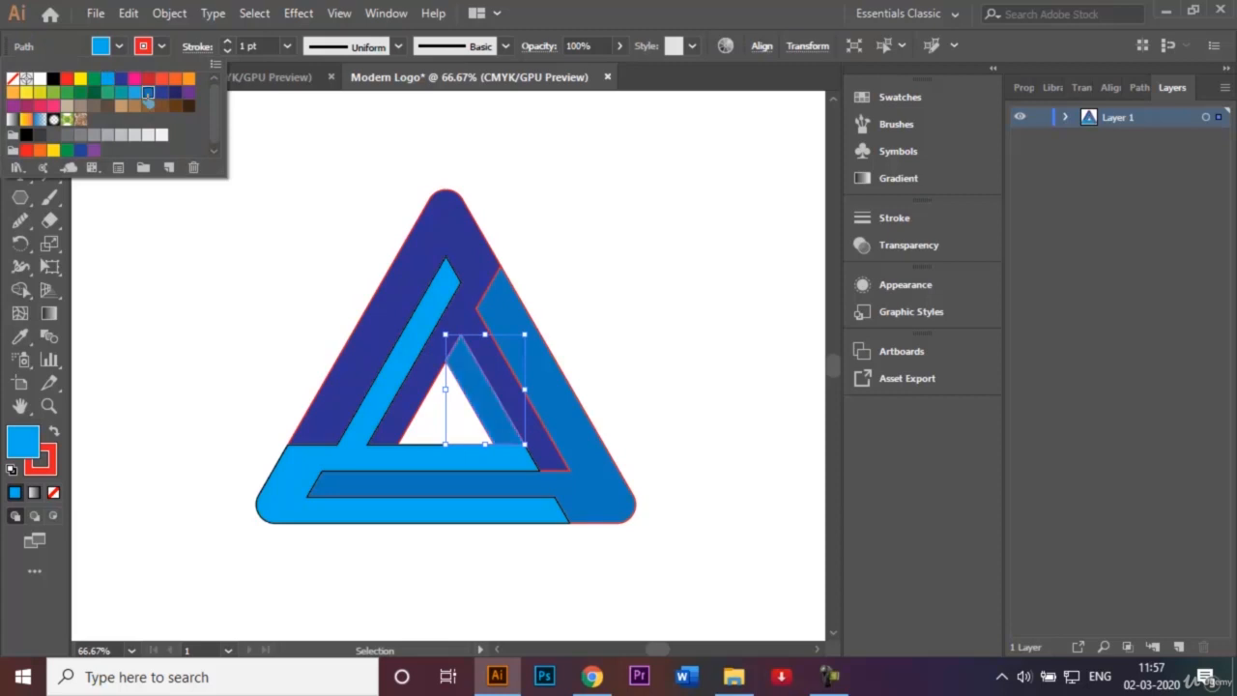
pyautogui.click(689, 306)
pyautogui.click(621, 338)
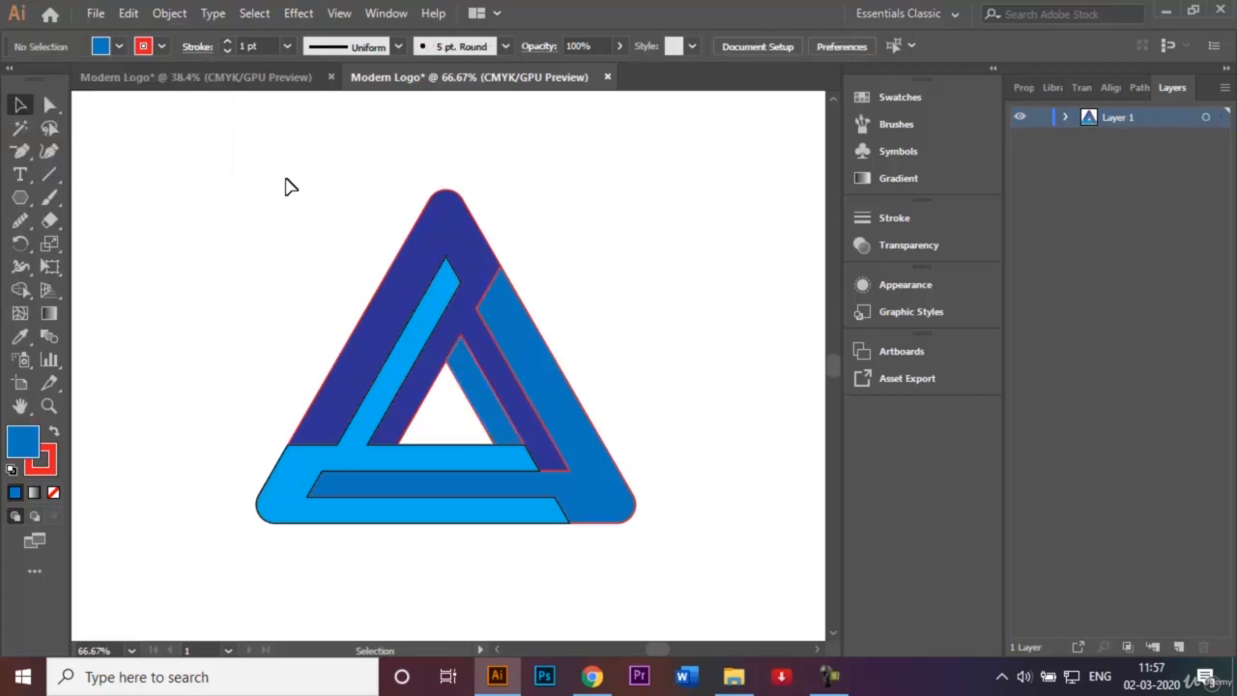
# Select the whole logo and set its stroke to None
pyautogui.moveTo(284, 184); pyautogui.dragTo(551, 580)
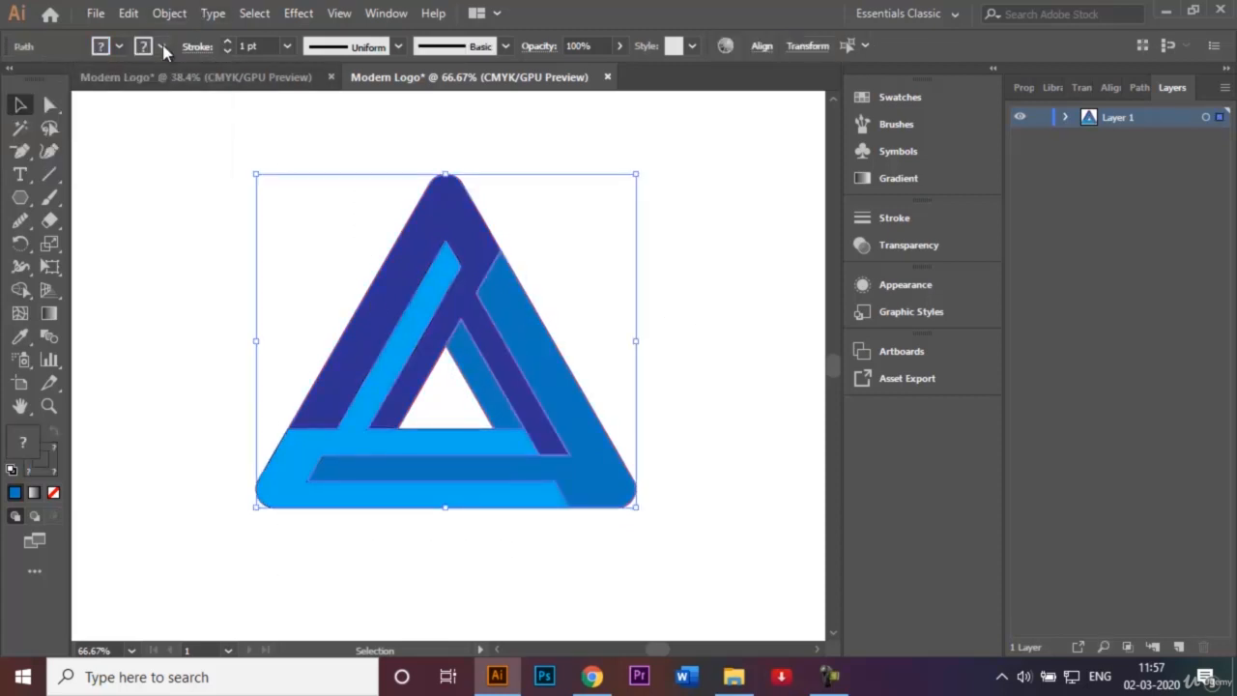
pyautogui.click(163, 44)
pyautogui.click(14, 81)
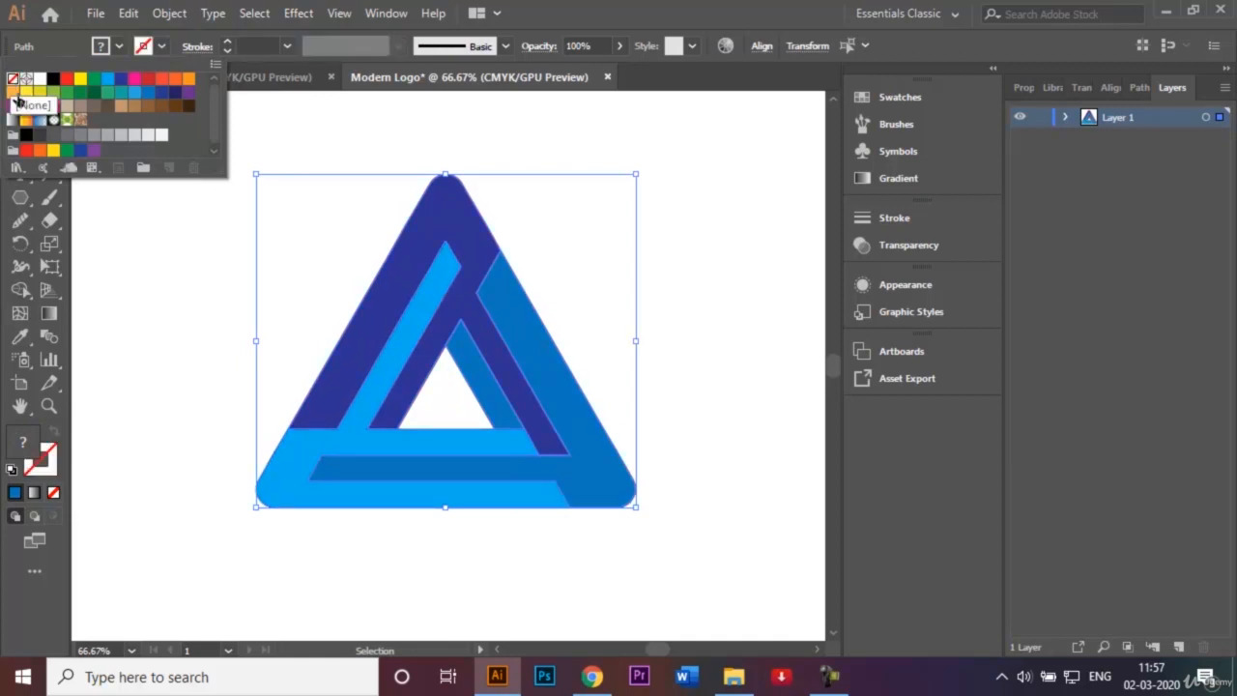
pyautogui.click(174, 400)
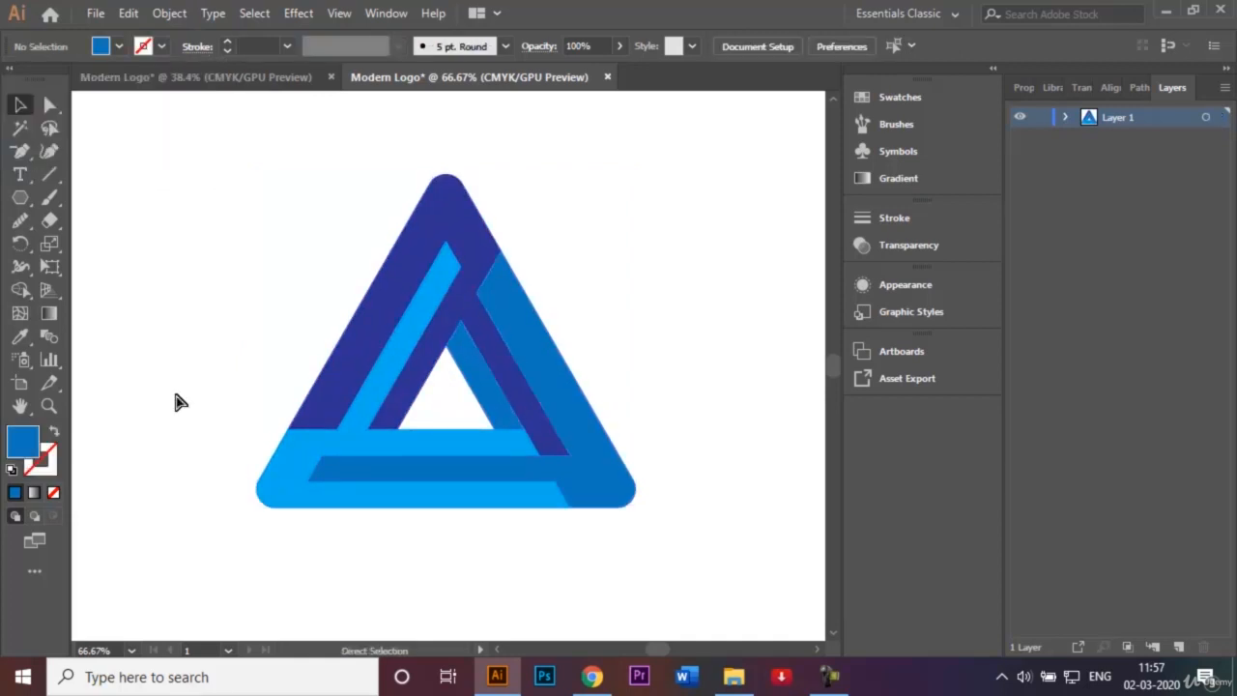
# Scale the whole logo up proportionally so it nearly fills the artboard's width, centre it on the artboard, and deselect it
pyautogui.hotkey('ctrl', '-')
pyautogui.hotkey('ctrl', '0')
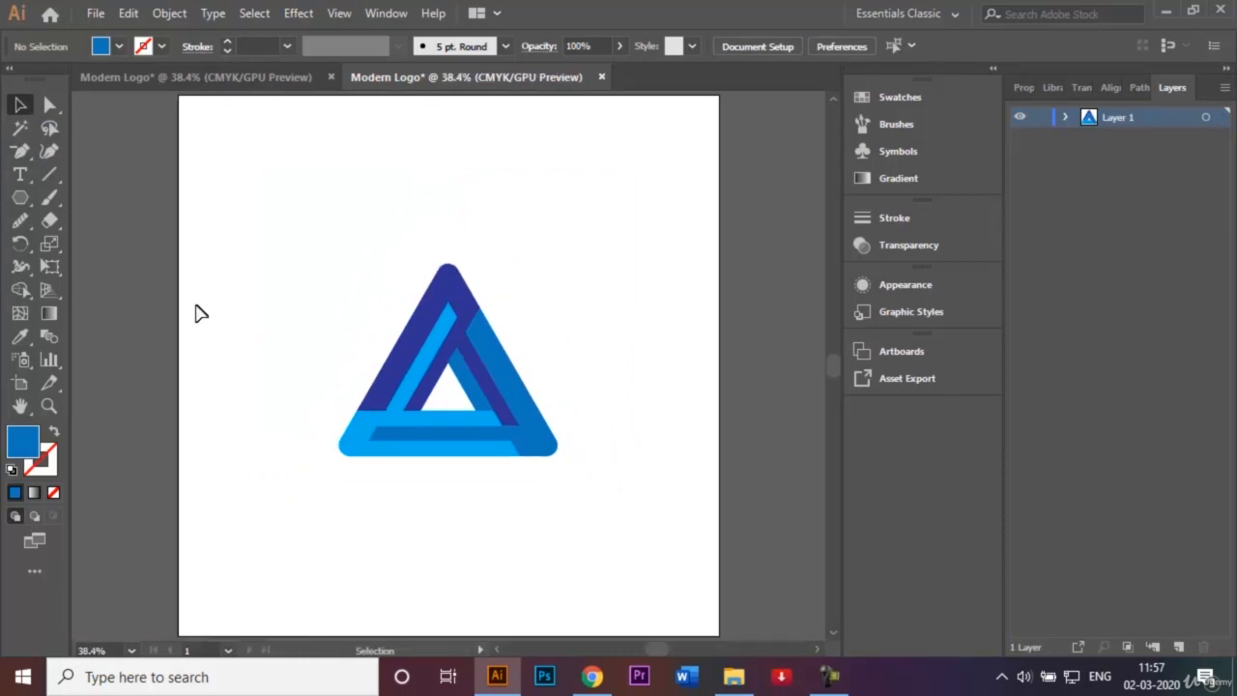
pyautogui.moveTo(286, 234); pyautogui.dragTo(619, 471)
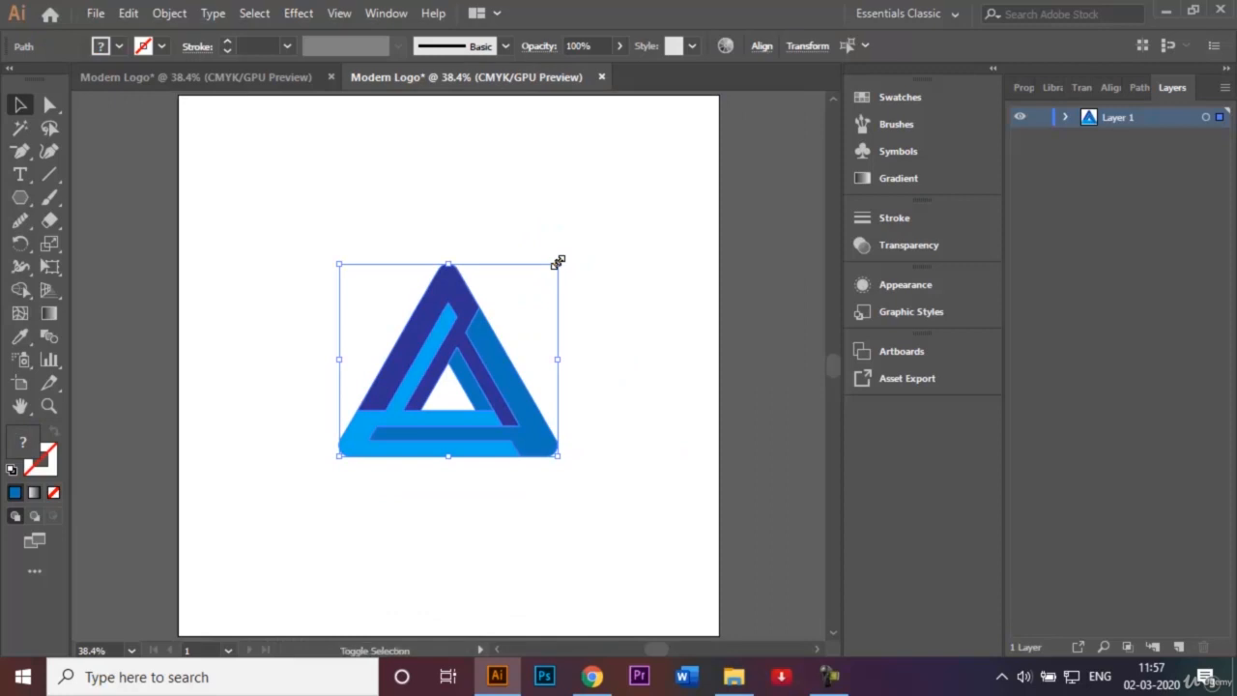
pyautogui.moveTo(558, 262); pyautogui.dragTo(696, 605)
pyautogui.click(758, 425)
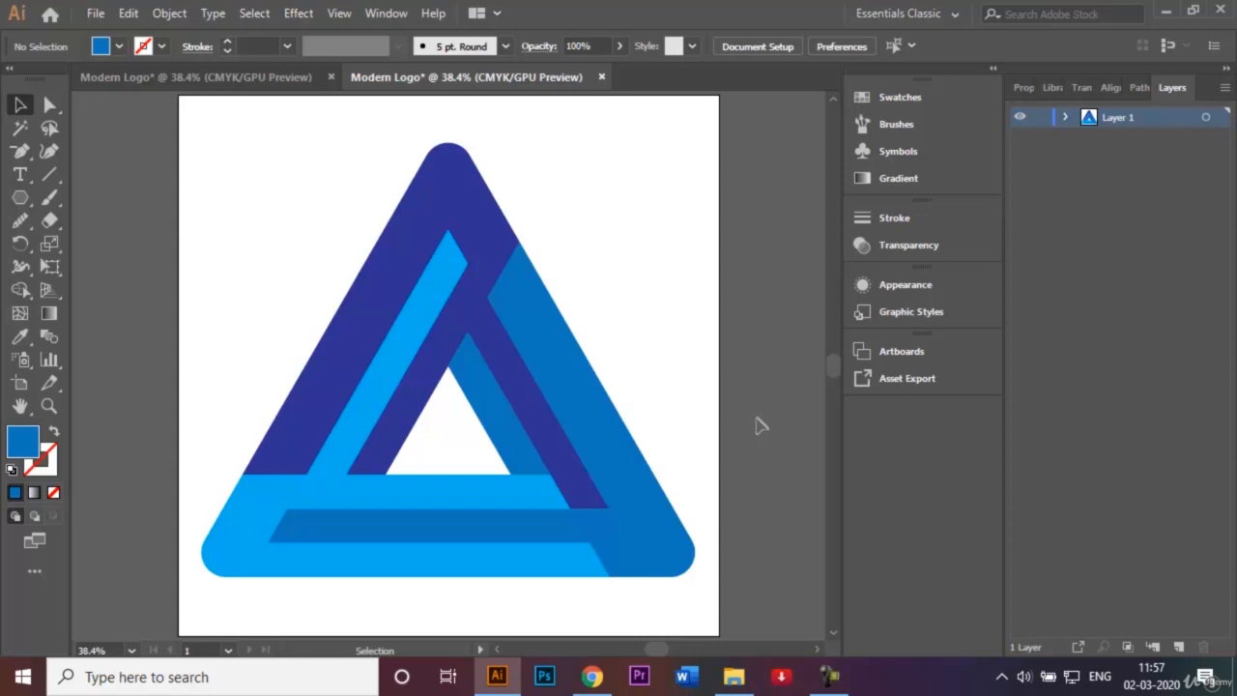
# Save the document as Modern Logo.ai in the Logos folder, in Adobe Illustrator format with the default Illustrator CC options
pyautogui.click(96, 13)
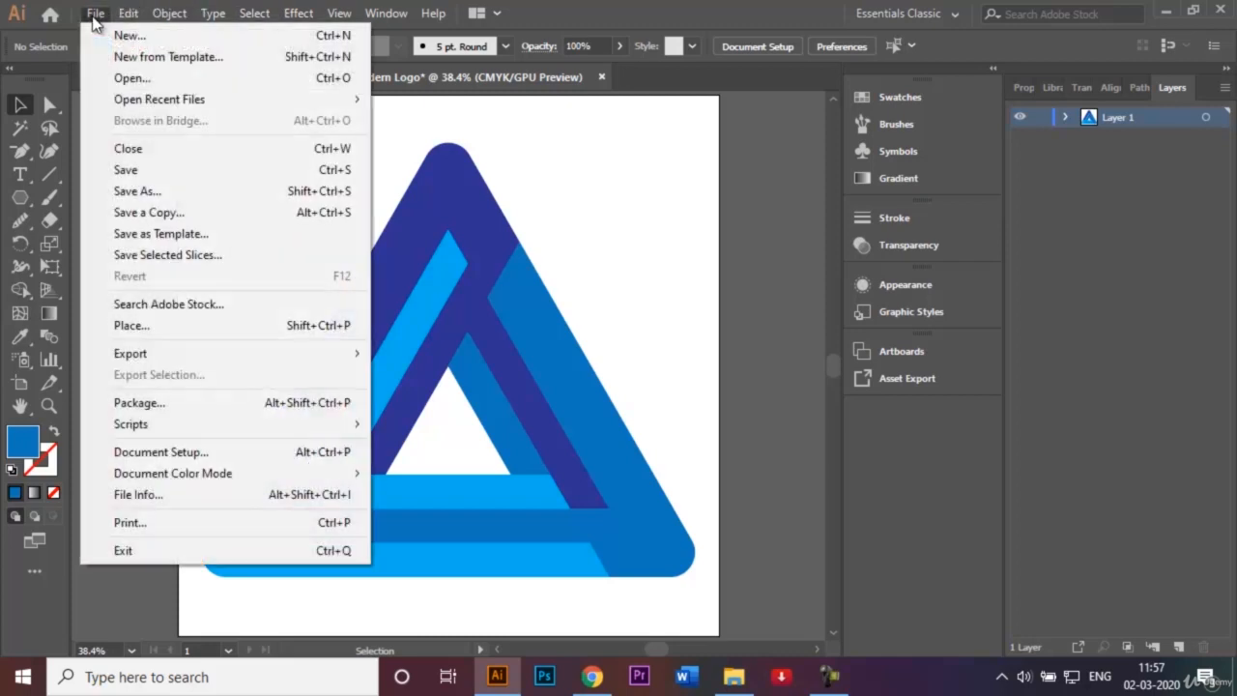
pyautogui.click(164, 192)
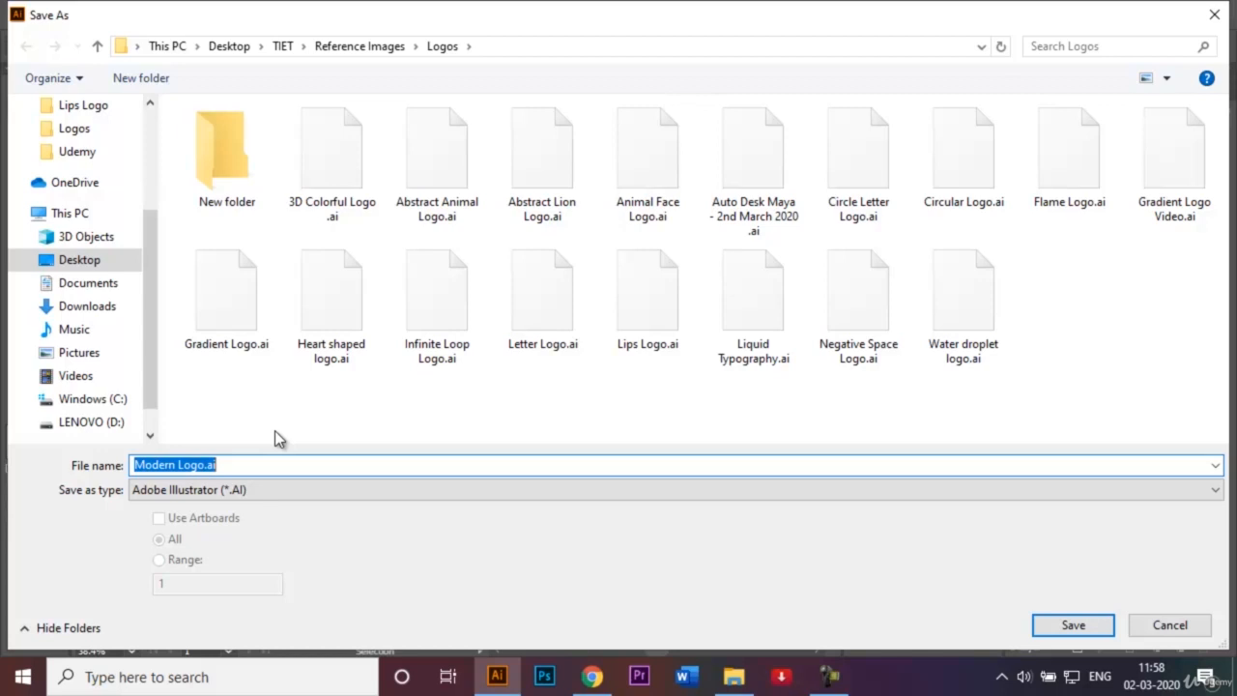
pyautogui.click(1097, 626)
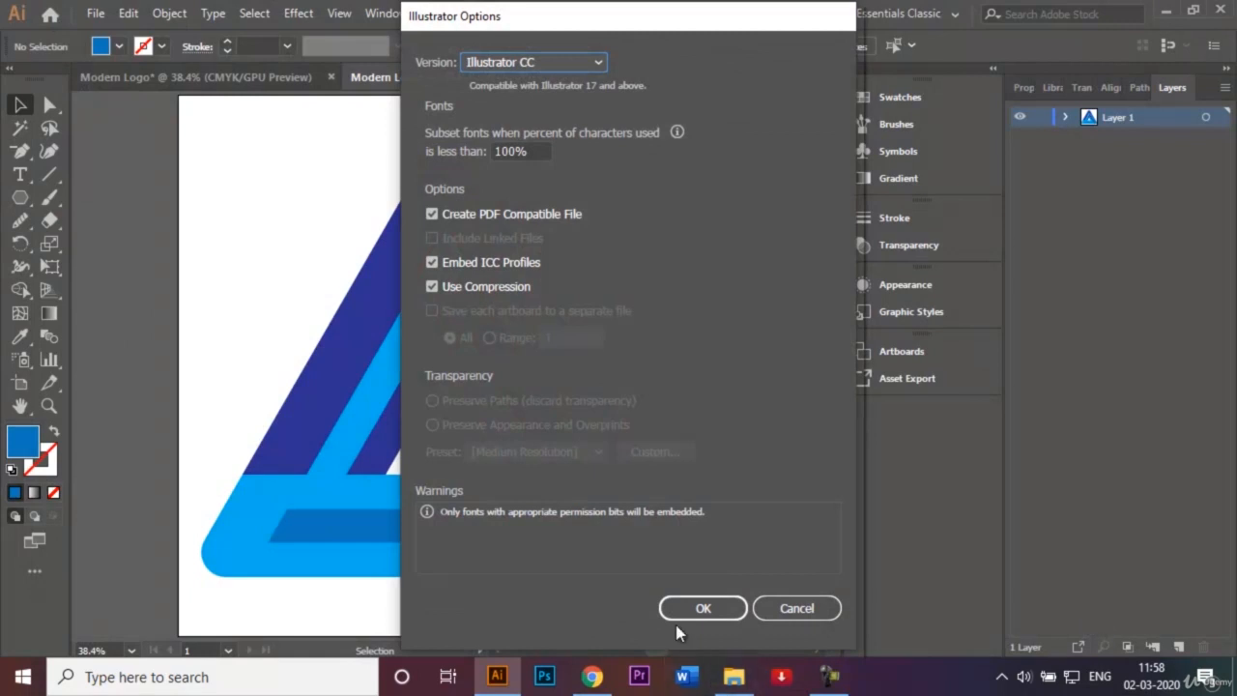
pyautogui.click(712, 607)
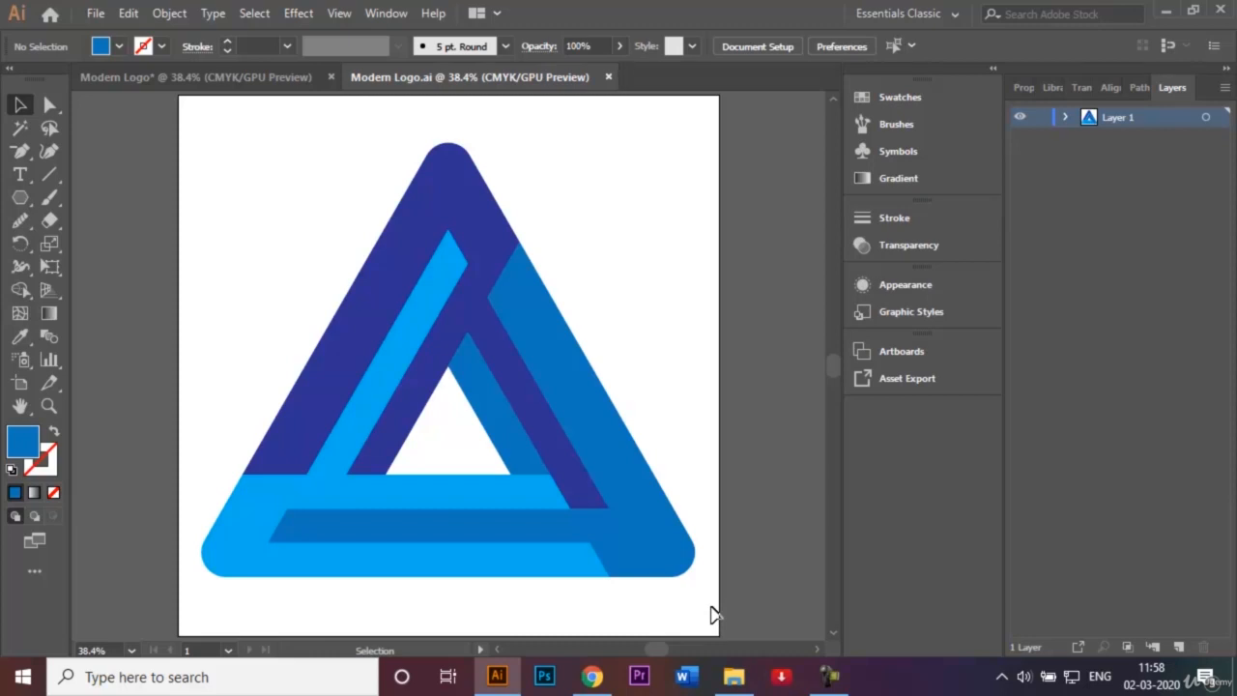
# Compare the finished logo with the reference logo in the other open document, ending on the saved Modern Logo.ai
pyautogui.click(238, 90)
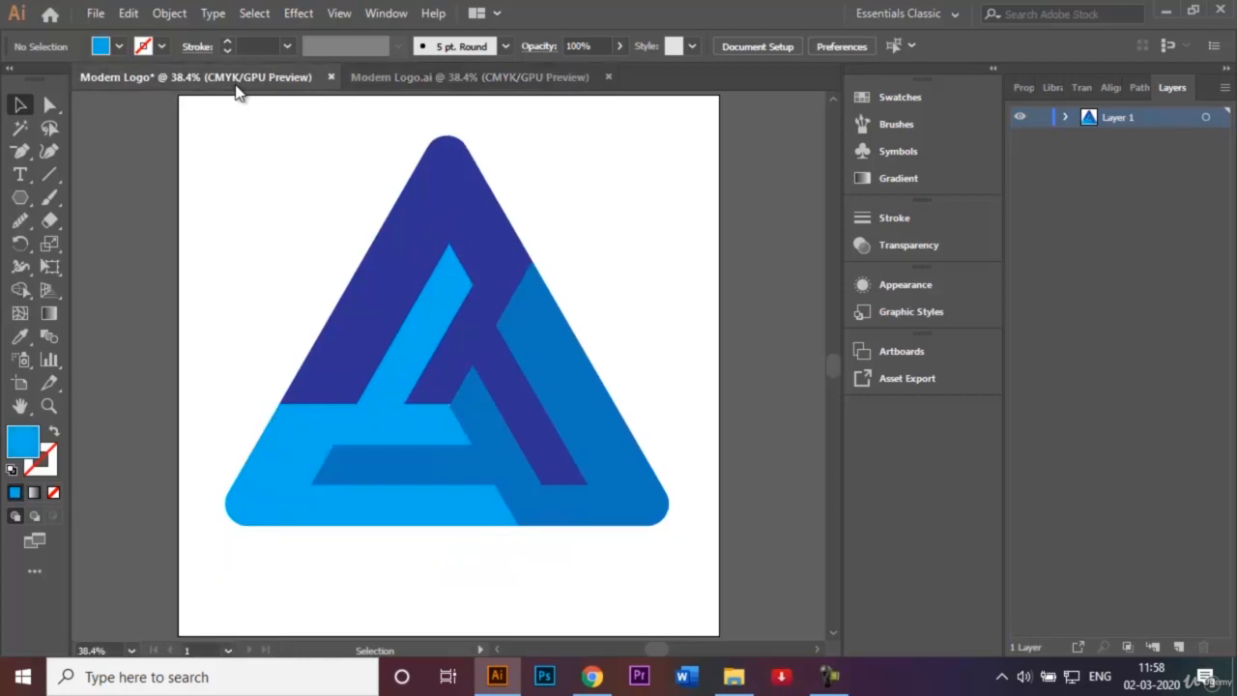
pyautogui.click(502, 82)
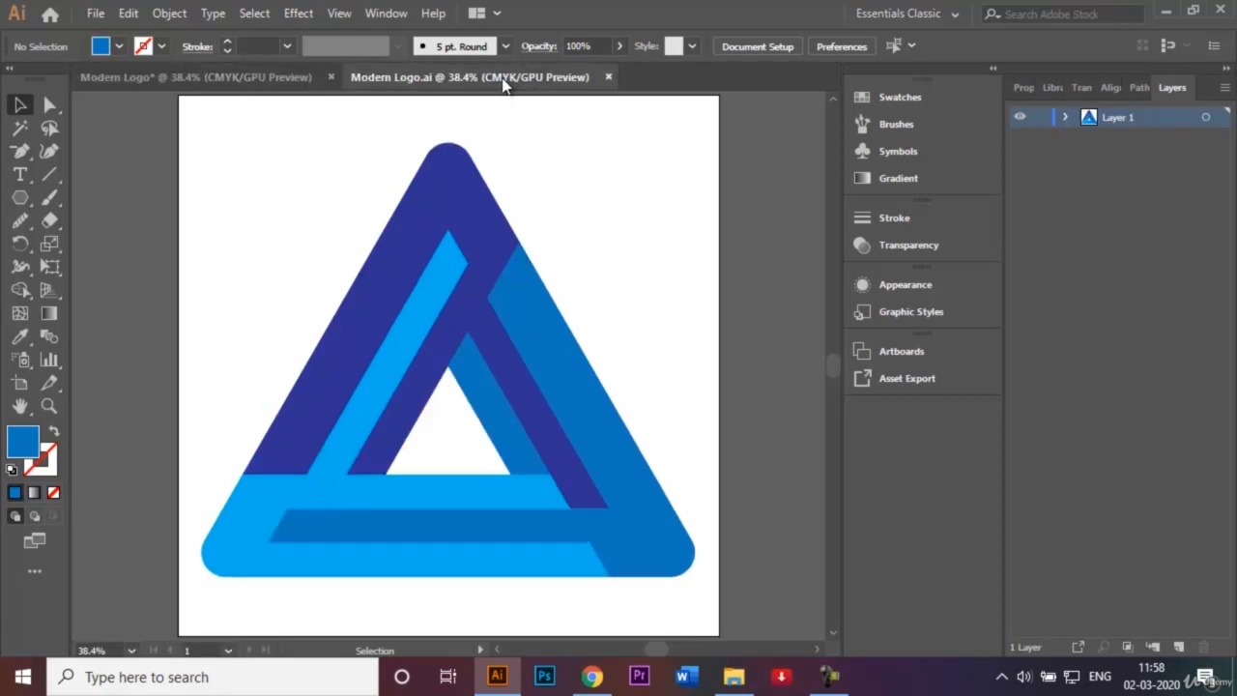